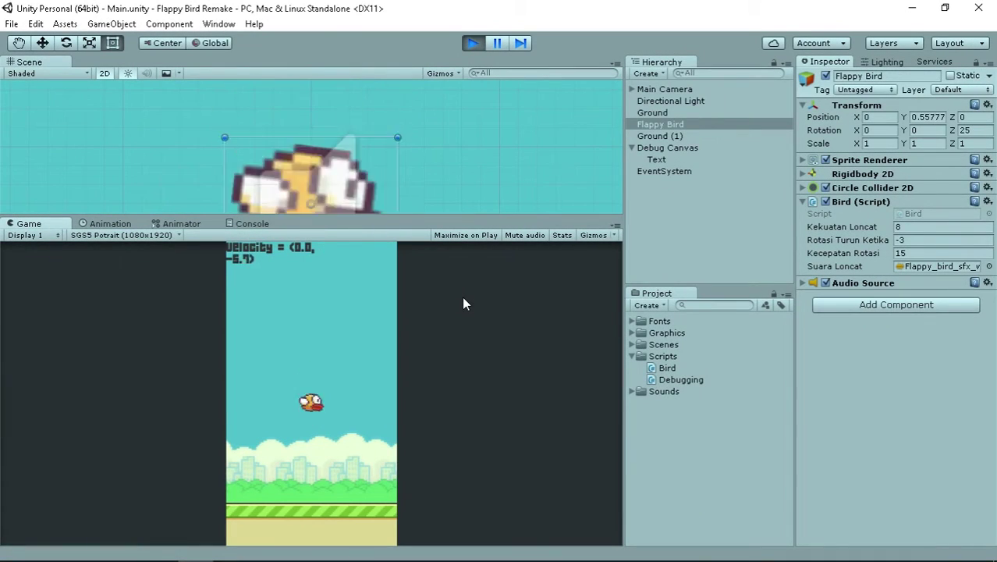
Step: Test the bird's jump once more in the running Game view
{"action": "left_click", "coordinate": [463, 303]}
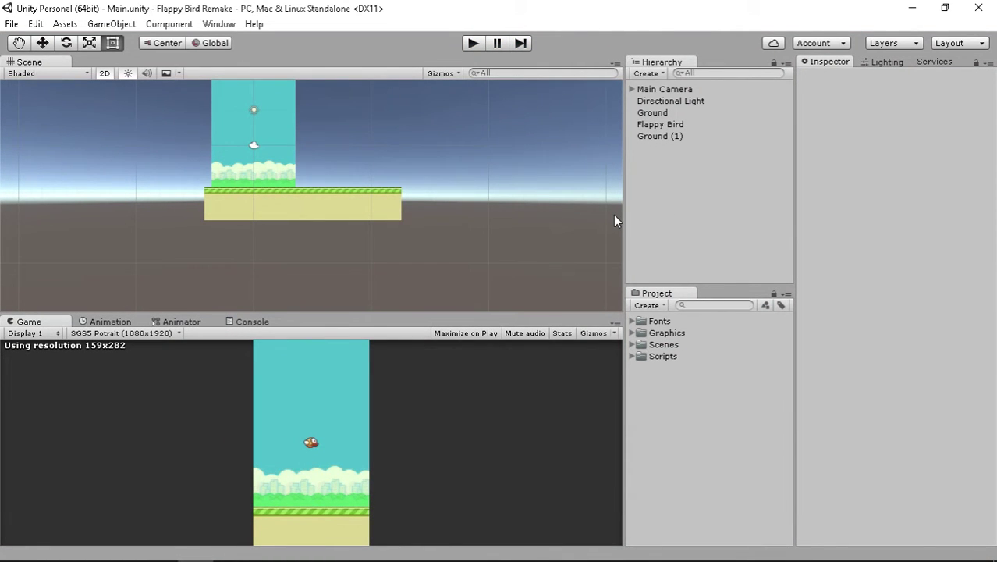
Step: Switch the Main Camera's projection from Perspective to Orthographic, size 5
{"action": "left_click", "coordinate": [662, 143]}
{"action": "left_click", "coordinate": [660, 136]}
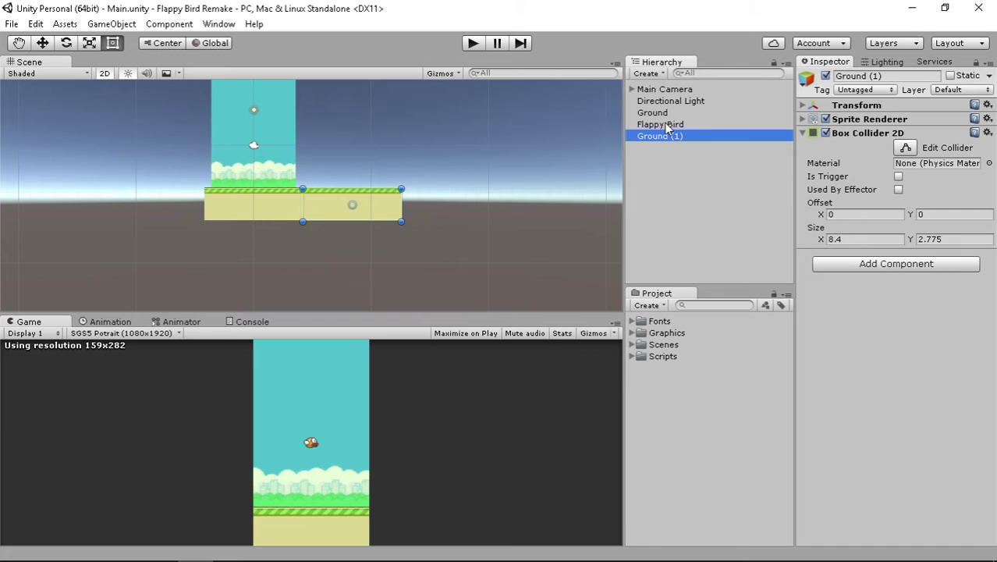
{"action": "left_click", "coordinate": [665, 124]}
{"action": "left_click", "coordinate": [672, 91]}
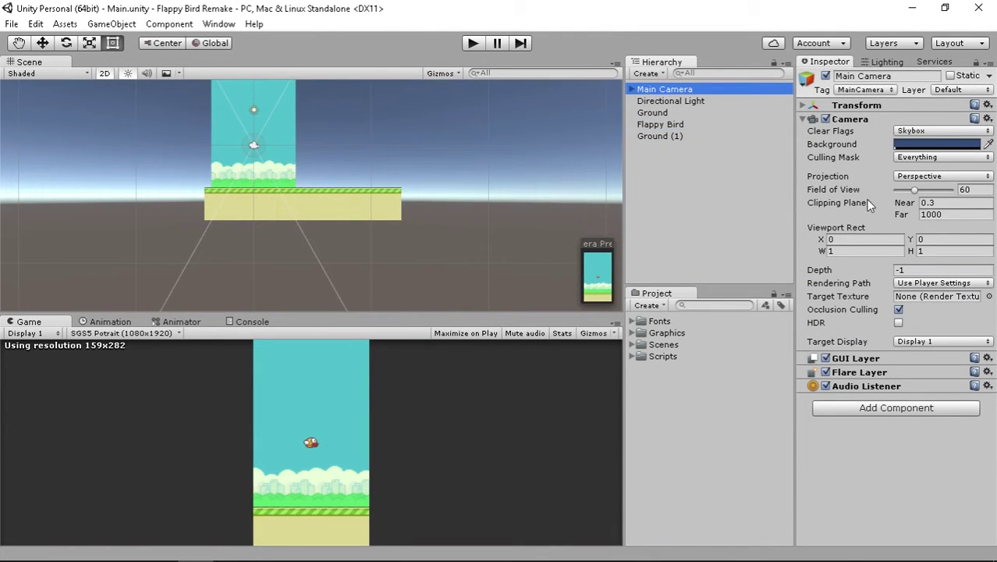
{"action": "left_click", "coordinate": [919, 174]}
{"action": "left_click", "coordinate": [920, 207]}
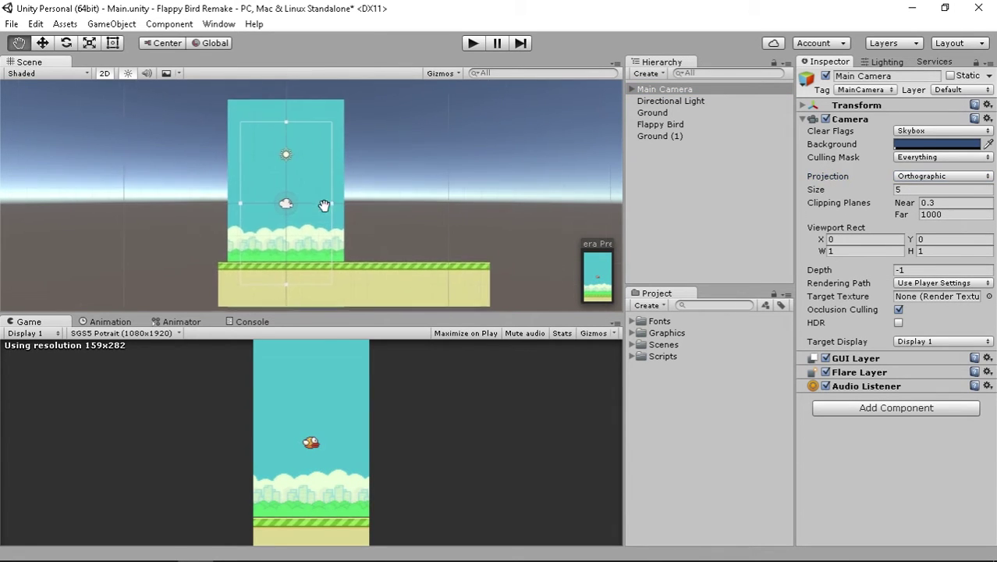
{"action": "scroll", "coordinate": [322, 205], "scroll_direction": "up", "scroll_amount": 4}
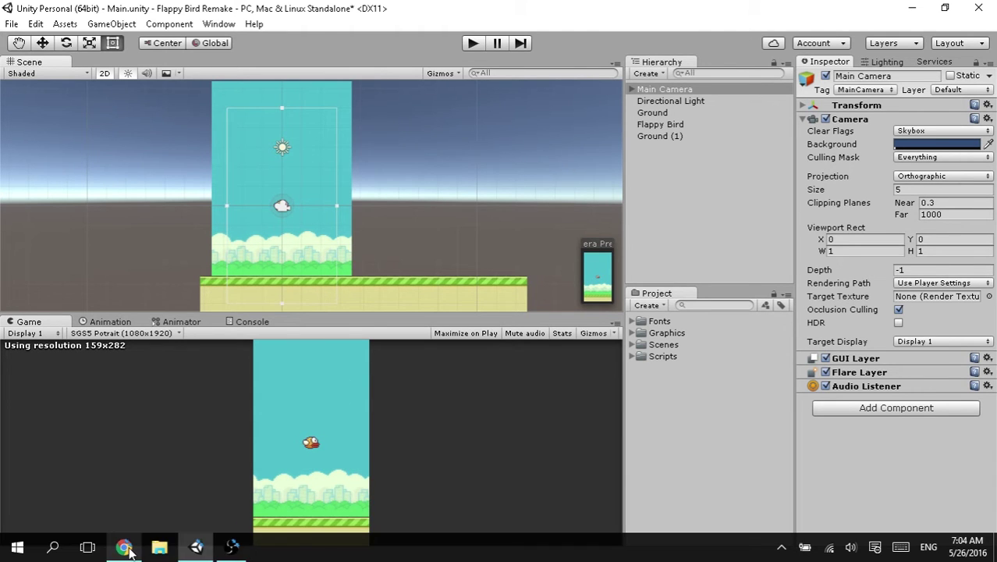
Step: Locate the wing flap sound file on the desktop
{"action": "mouse_move", "coordinate": [124, 548]}
{"action": "left_click", "coordinate": [905, 7]}
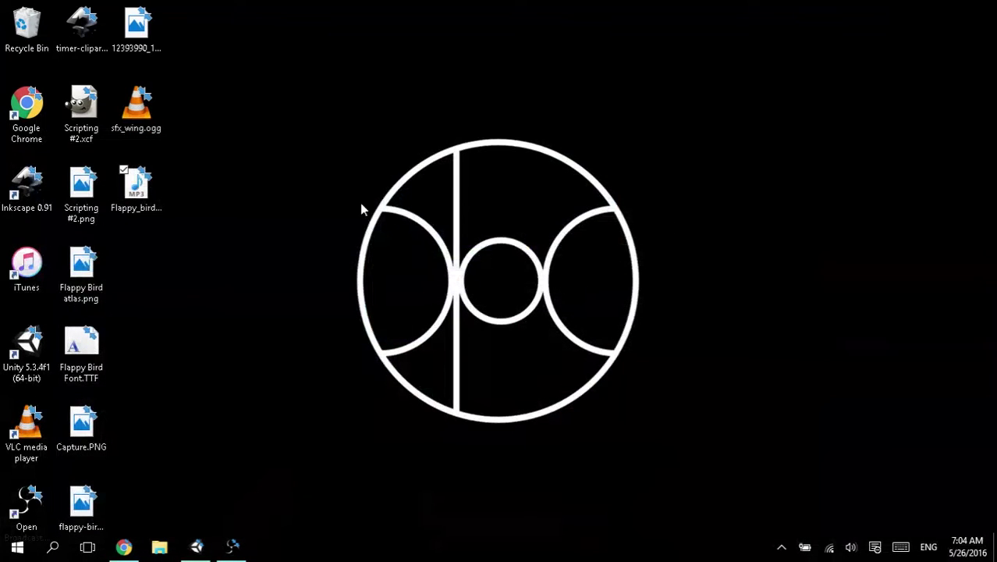
{"action": "left_click", "coordinate": [138, 201]}
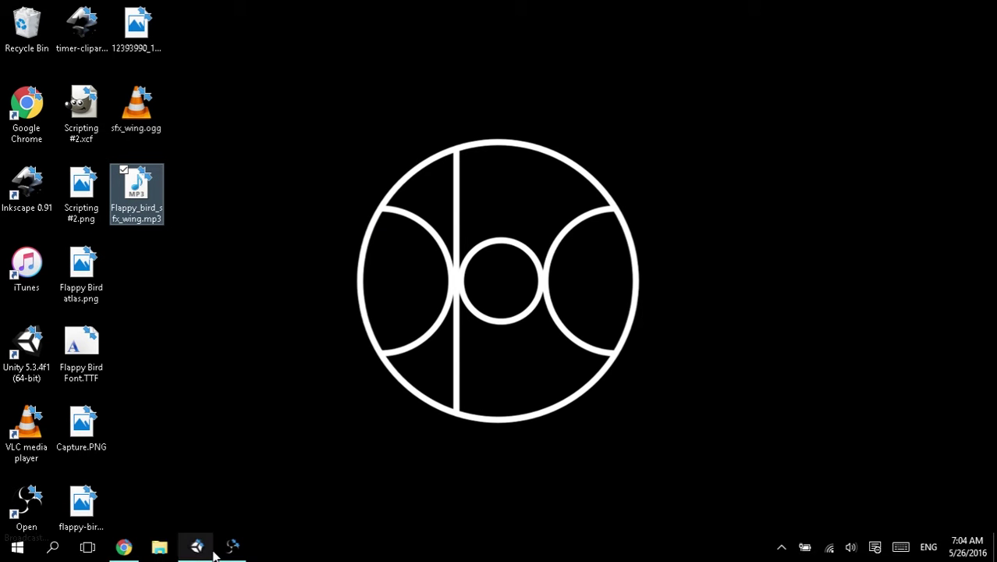
Step: Create a Sounds folder in Assets and bring the wing flap mp3 into it
{"action": "left_click", "coordinate": [211, 552]}
{"action": "left_click", "coordinate": [658, 306]}
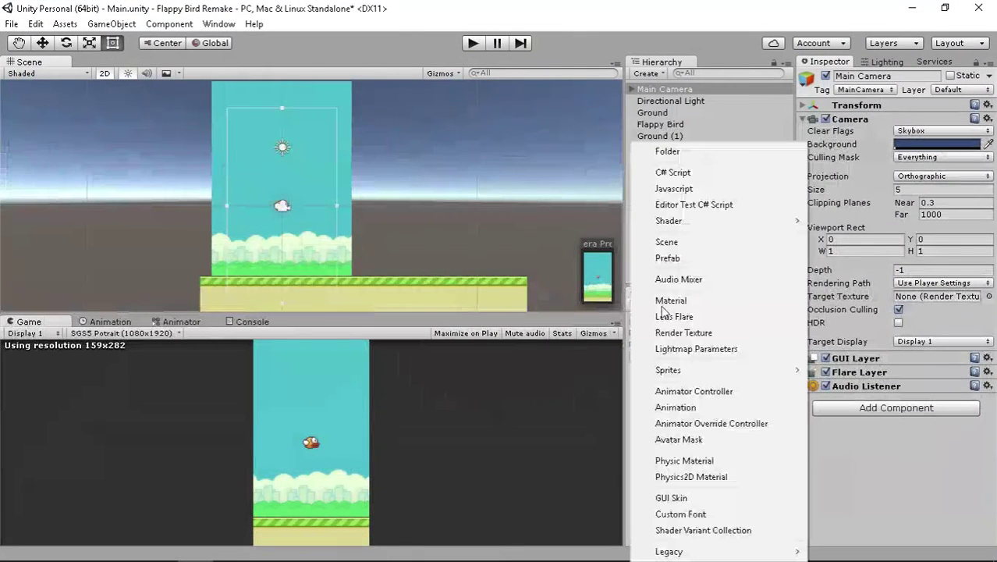
{"action": "left_click", "coordinate": [702, 151]}
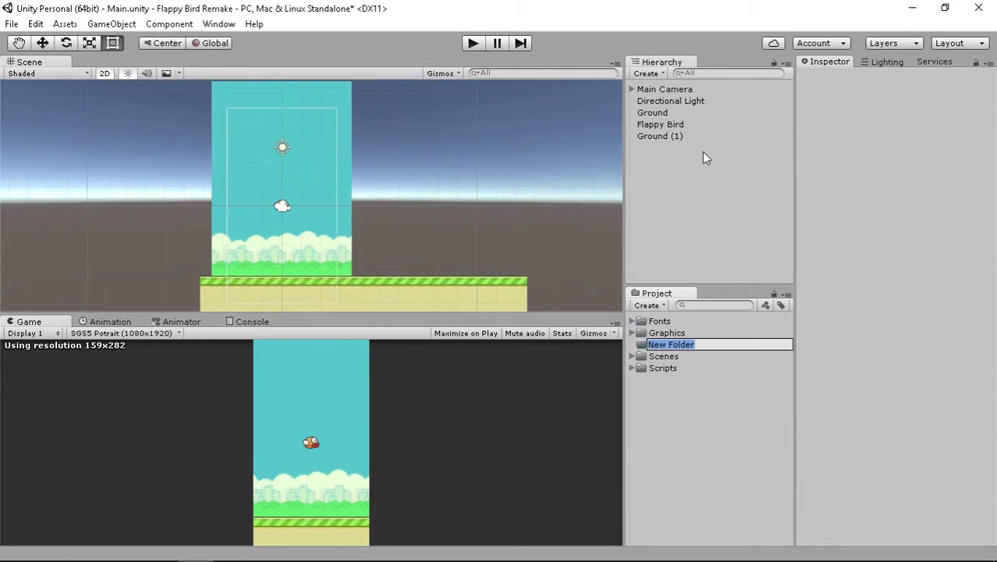
{"action": "type", "text": "Sounds"}
{"action": "key", "text": "Return"}
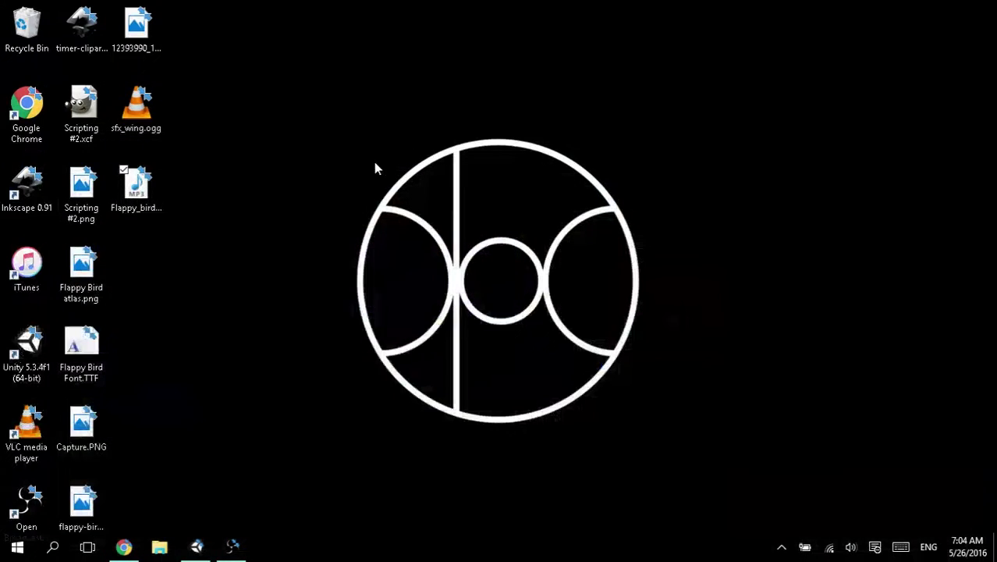
{"action": "mouse_move", "coordinate": [135, 191]}
{"action": "left_mouse_down"}
{"action": "mouse_move", "coordinate": [197, 548]}
{"action": "mouse_move", "coordinate": [701, 366]}
{"action": "left_mouse_up"}
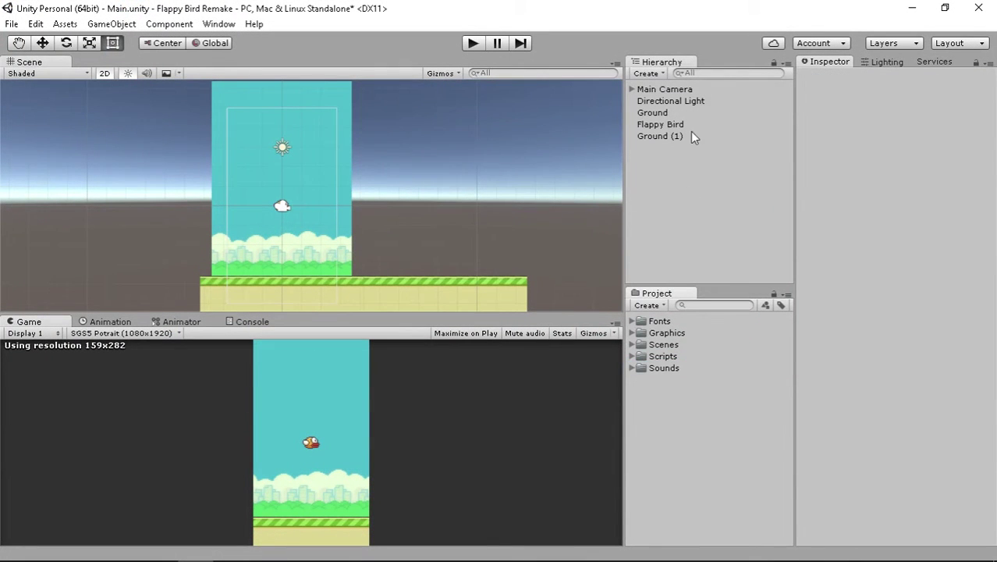
Step: Add an Audio Source to Flappy Bird by searching 'audios', then open Bird.cs via Edit Script
{"action": "left_click", "coordinate": [671, 127]}
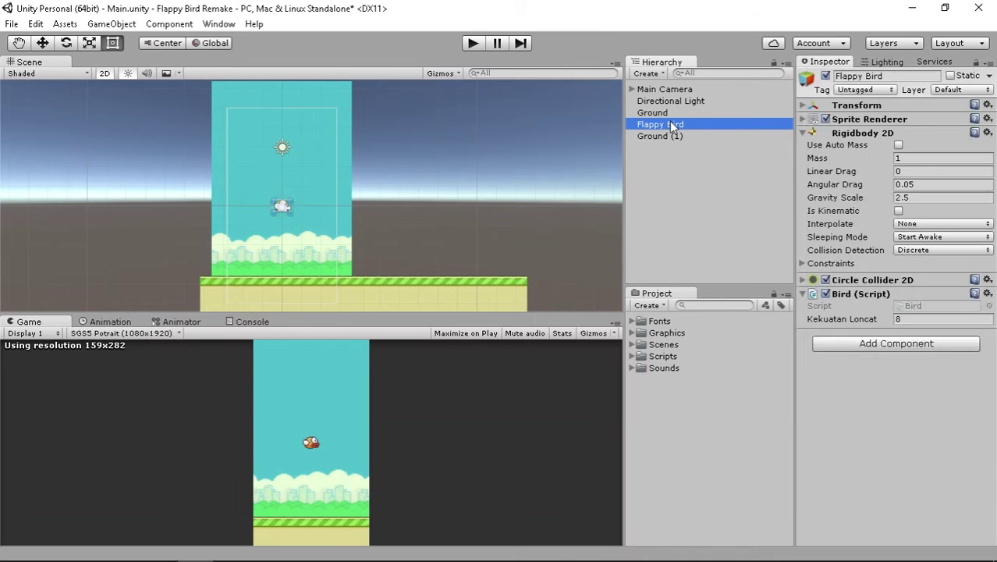
{"action": "left_click", "coordinate": [890, 347]}
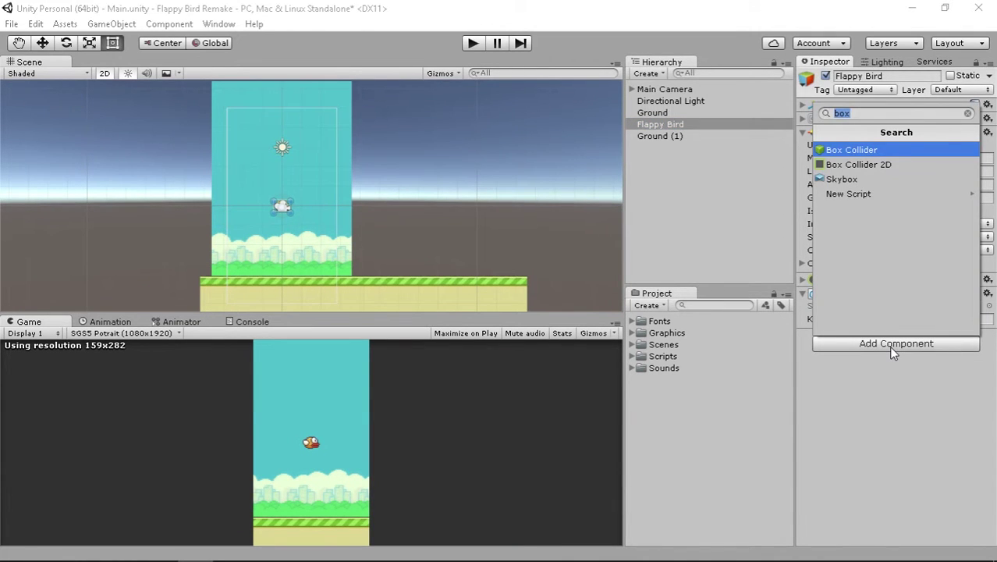
{"action": "type", "text": "audioco"}
{"action": "key", "text": "BackSpace"}
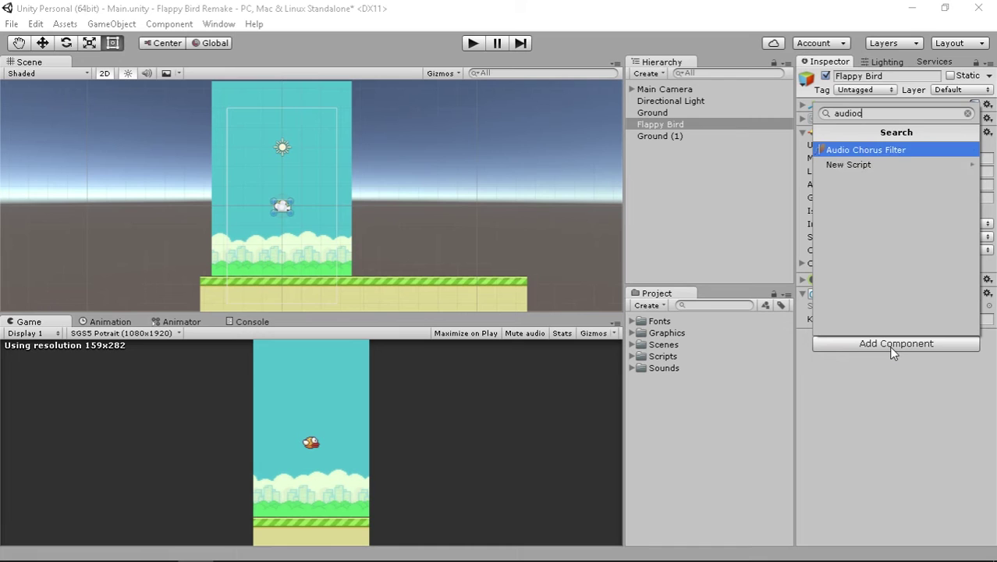
{"action": "key", "text": "BackSpace"}
{"action": "type", "text": "s"}
{"action": "key", "text": "Escape"}
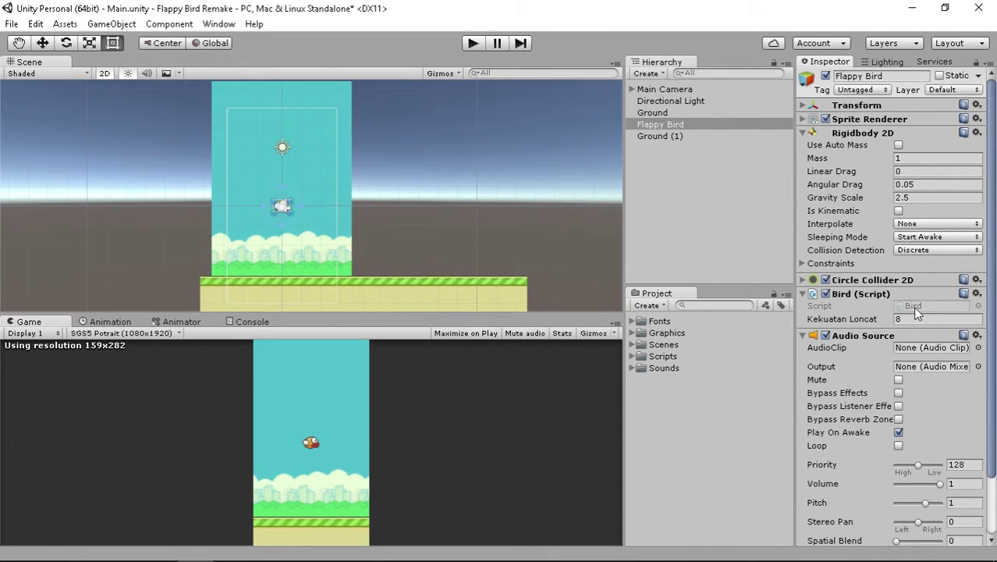
{"action": "left_click", "coordinate": [976, 293]}
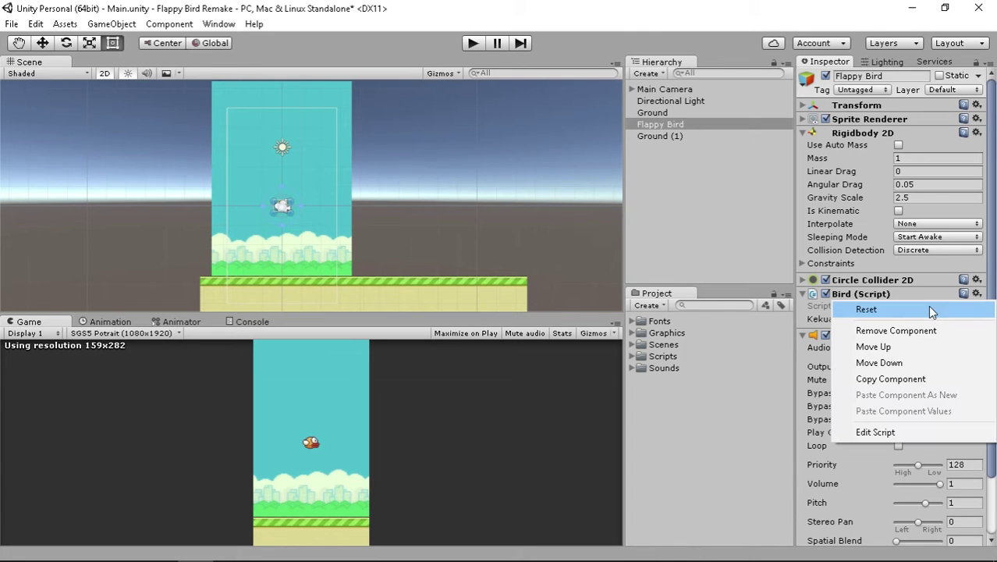
{"action": "left_click", "coordinate": [900, 432]}
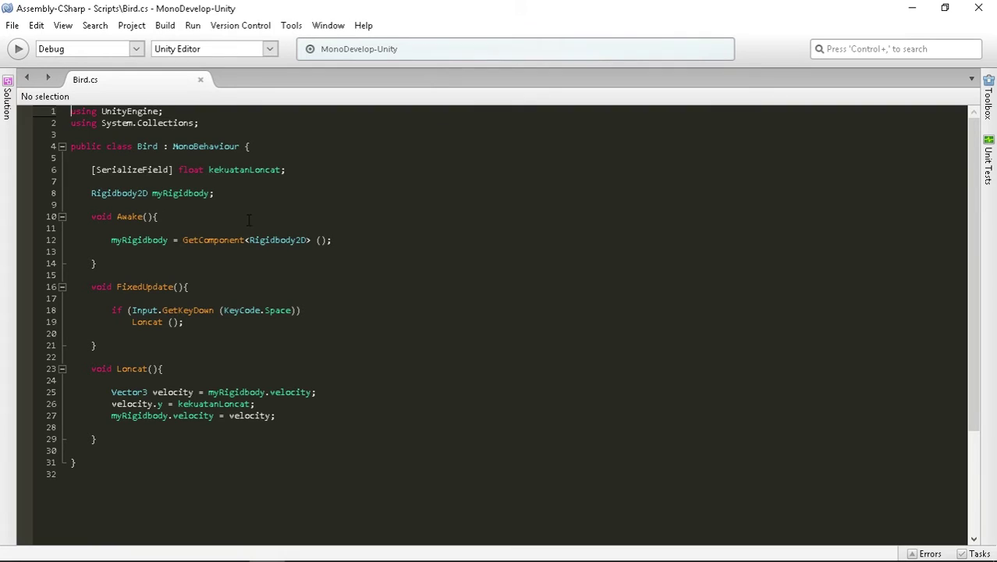
Step: Declare an 'AudioSource myAudioSource;' field below the Rigidbody2D field
{"action": "left_click", "coordinate": [199, 205]}
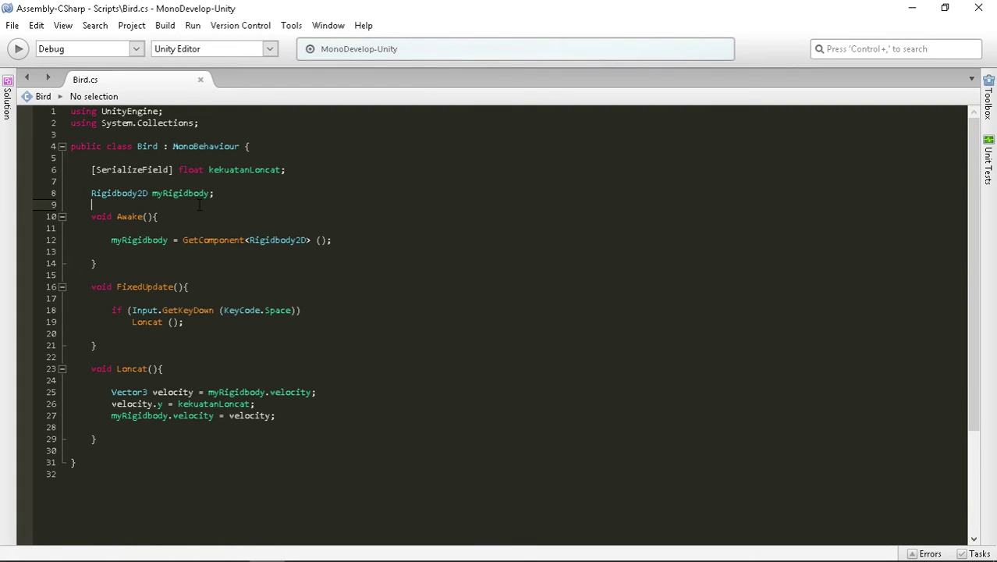
{"action": "key", "text": "Return"}
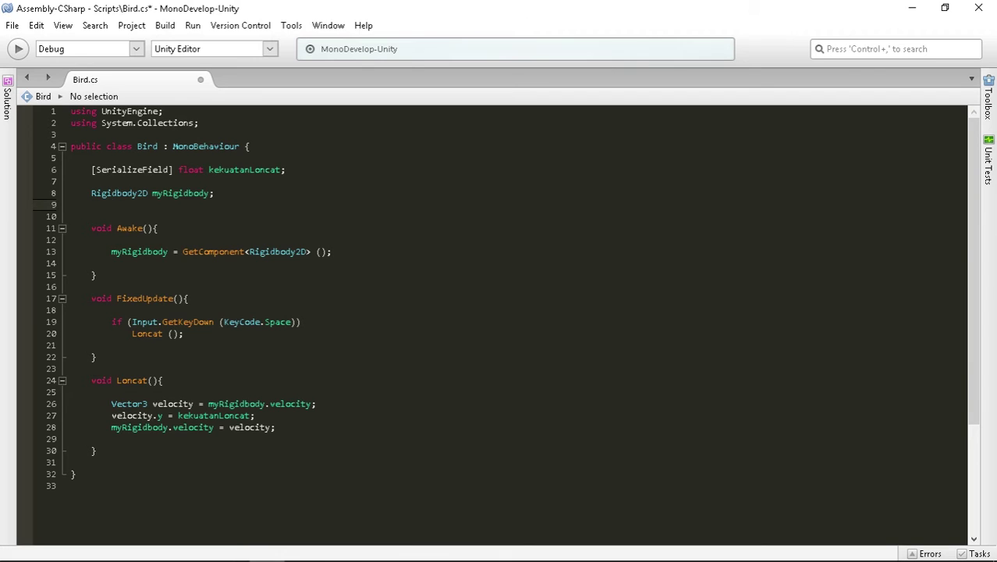
{"action": "type", "text": "audioSo"}
{"action": "key", "text": "Return"}
{"action": "type", "text": "myA"}
{"action": "type", "text": "udiosource"}
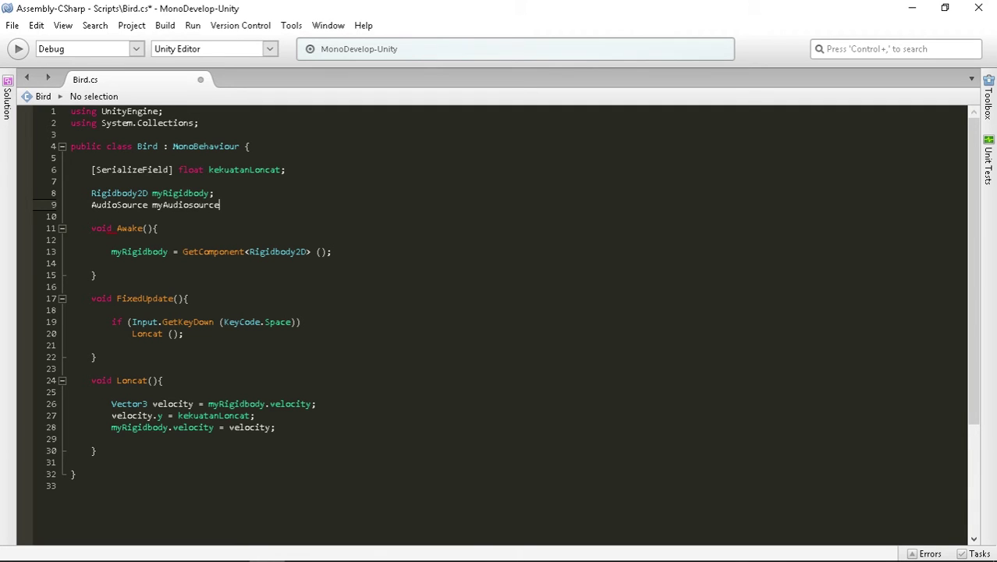
{"action": "type", "text": ";"}
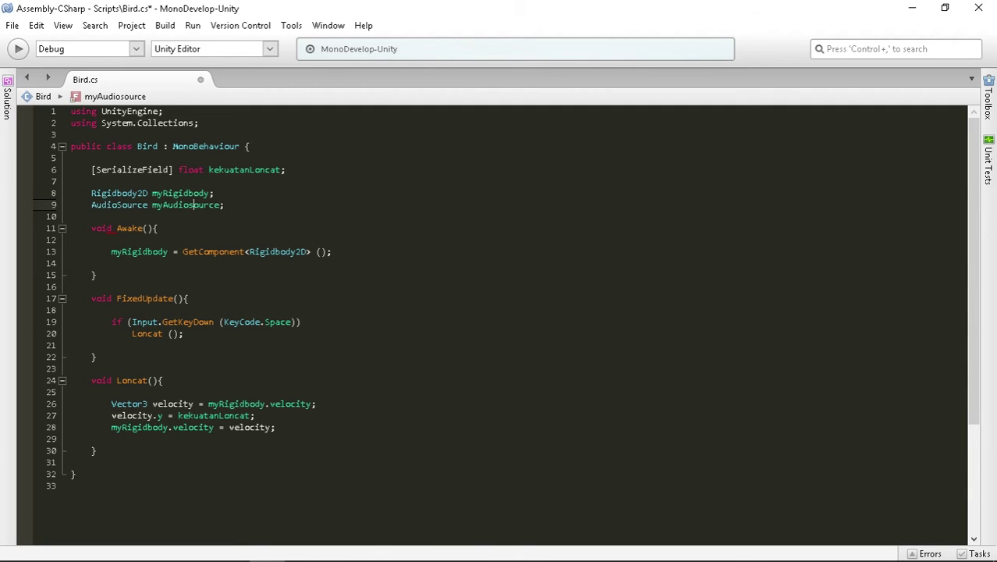
{"action": "key", "text": "Delete"}
{"action": "type", "text": "S"}
Step: Add '[SerializeField] AudioClip suaraLoncat;' after kekuatanLoncat and save Bird.cs
{"action": "left_click", "coordinate": [143, 182]}
{"action": "key", "text": "Return"}
{"action": "key", "text": "Up"}
{"action": "type", "text": "["}
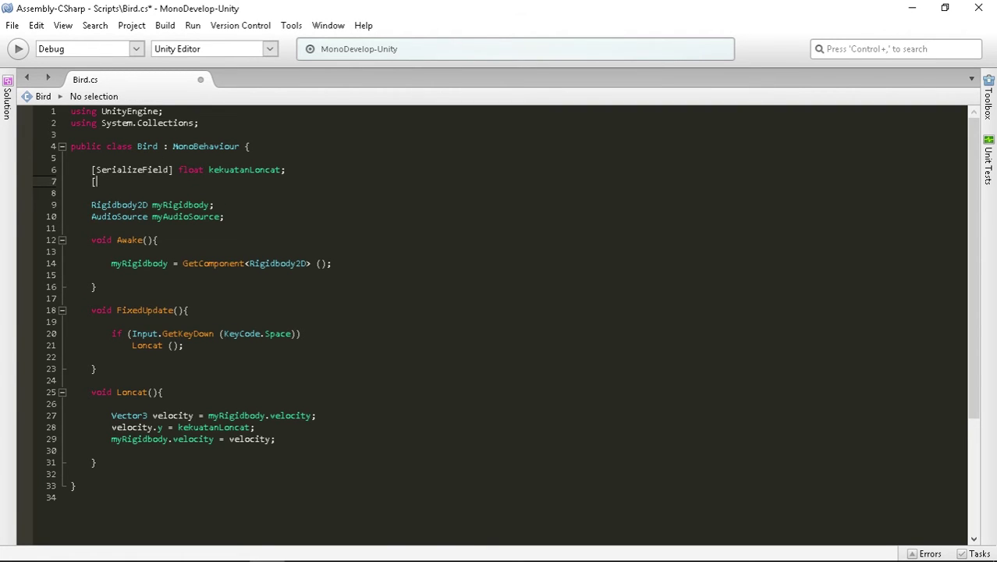
{"action": "type", "text": "Seri"}
{"action": "key", "text": "Return"}
{"action": "type", "text": "] "}
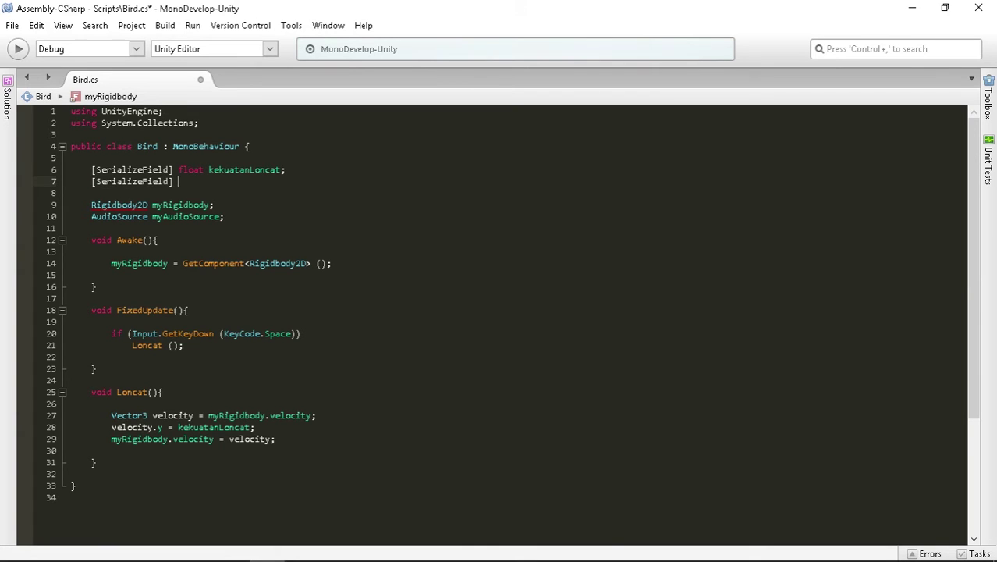
{"action": "type", "text": "audio"}
{"action": "key", "text": "Return"}
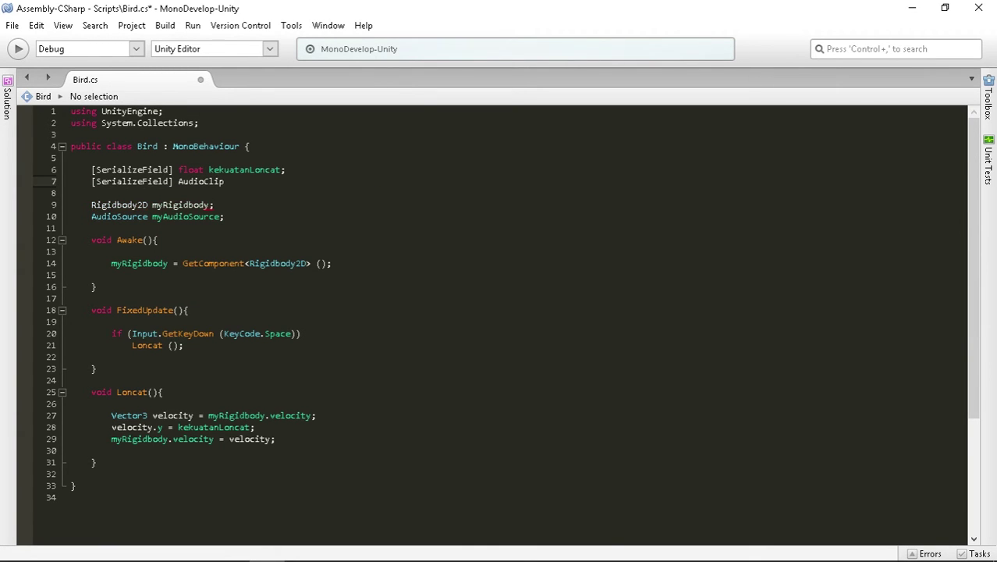
{"action": "type", "text": " wing"}
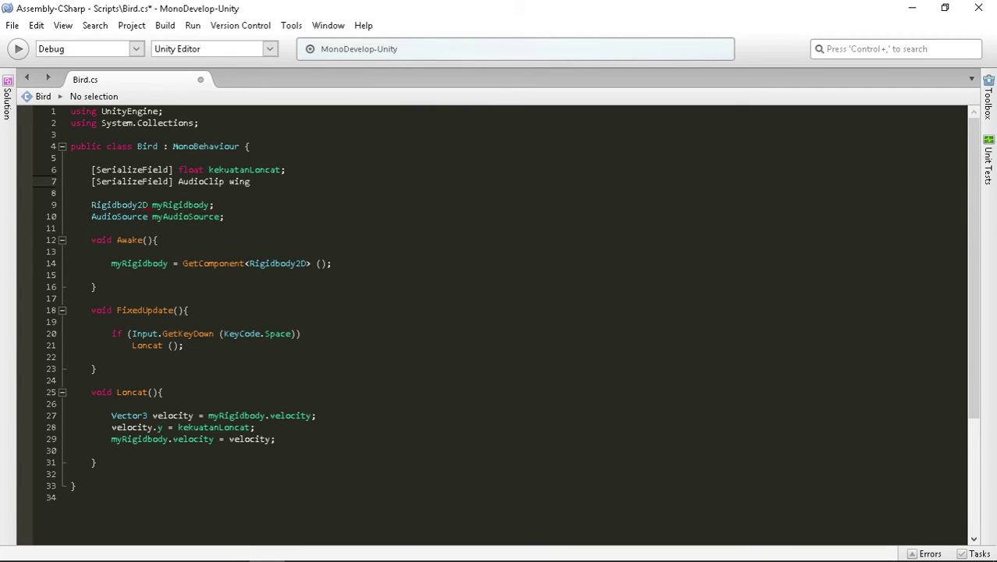
{"action": "type", "text": "Sound"}
{"action": "type", "text": ";"}
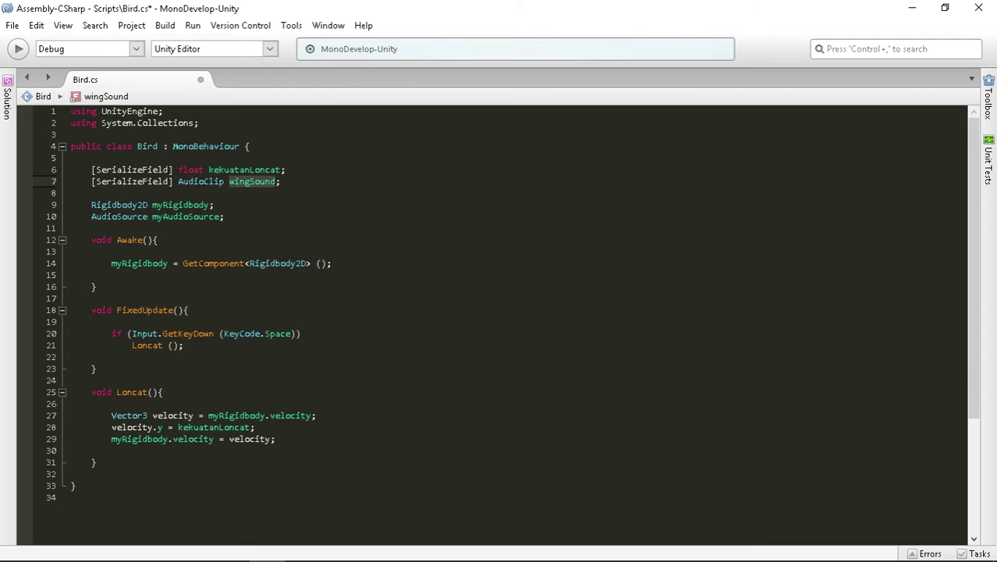
{"action": "type", "text": "suar"}
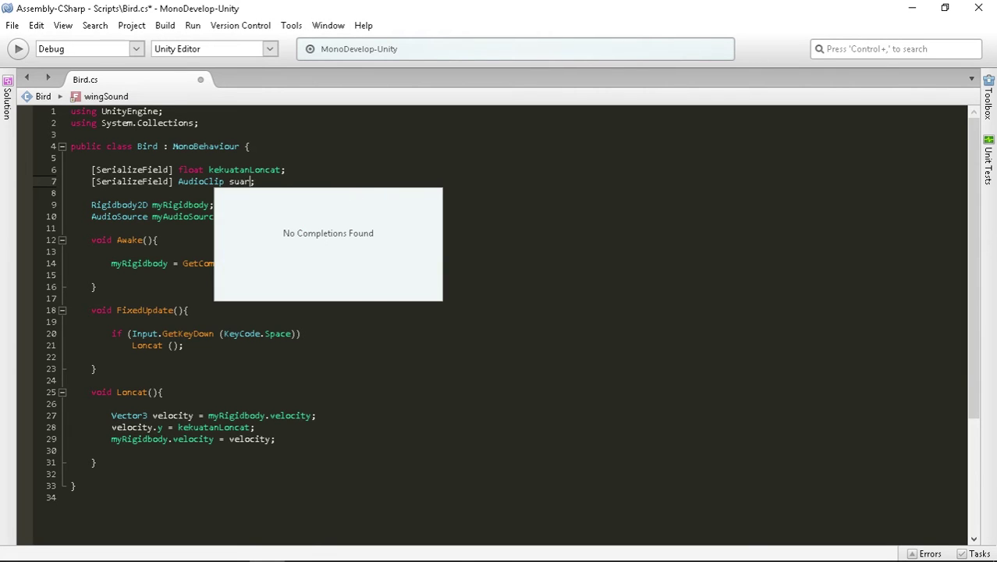
{"action": "type", "text": "aLoncat"}
{"action": "left_click", "coordinate": [328, 168]}
{"action": "key", "text": "ctrl+s"}
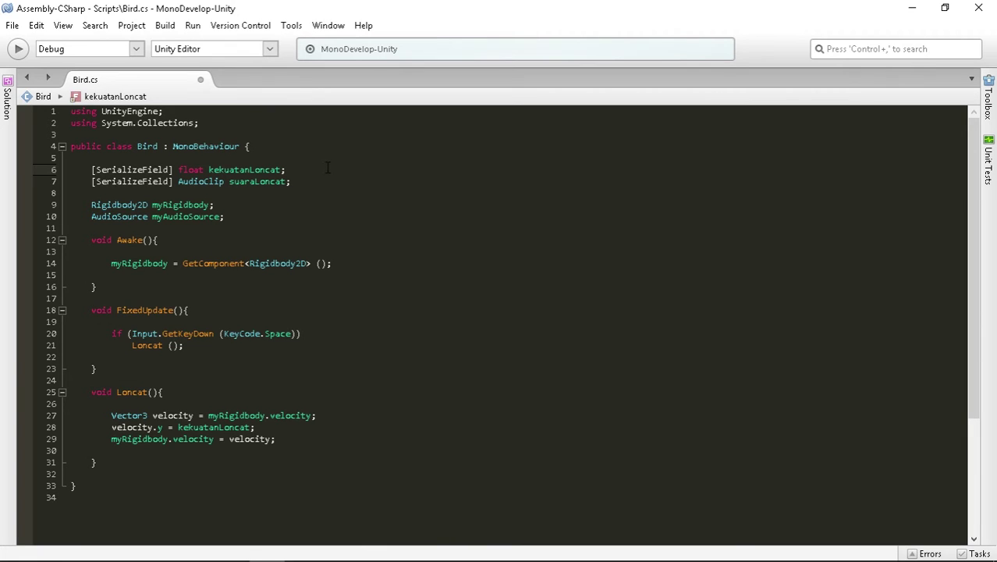
{"action": "left_click", "coordinate": [134, 466]}
Step: Start a method 'void MainkanSuara(AudioClip _suaraYangAkanDimainkan)' after Loncat
{"action": "key", "text": "Return"}
{"action": "key", "text": "Return"}
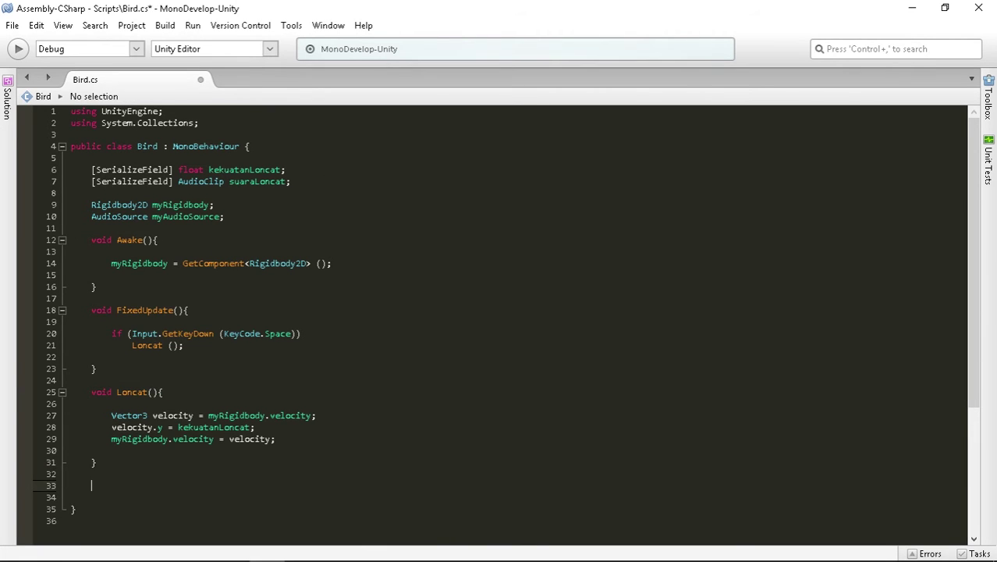
{"action": "type", "text": "void "}
{"action": "type", "text": "Mai"}
{"action": "type", "text": "nkanSuara"}
{"action": "type", "text": "(audiocl"}
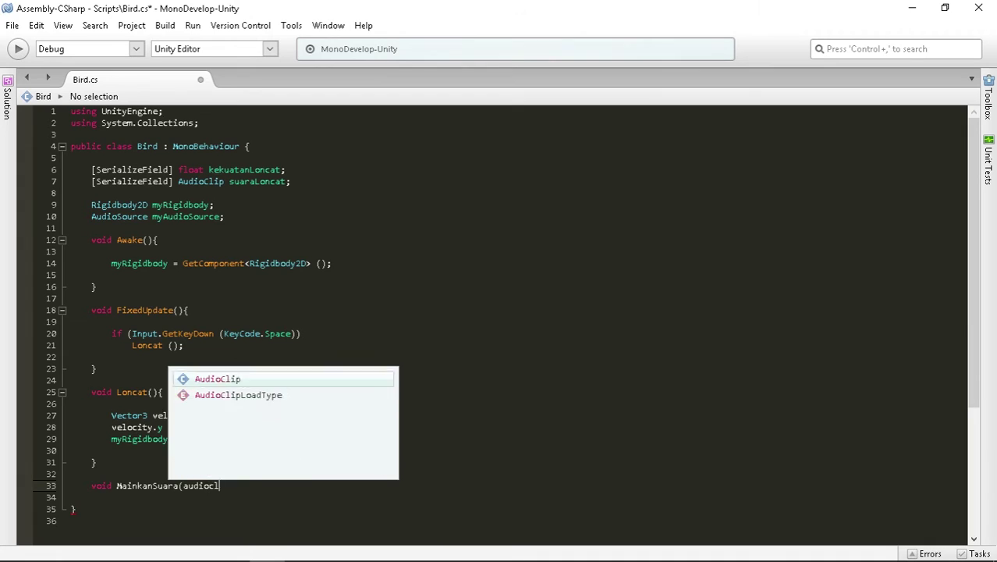
{"action": "key", "text": "Return"}
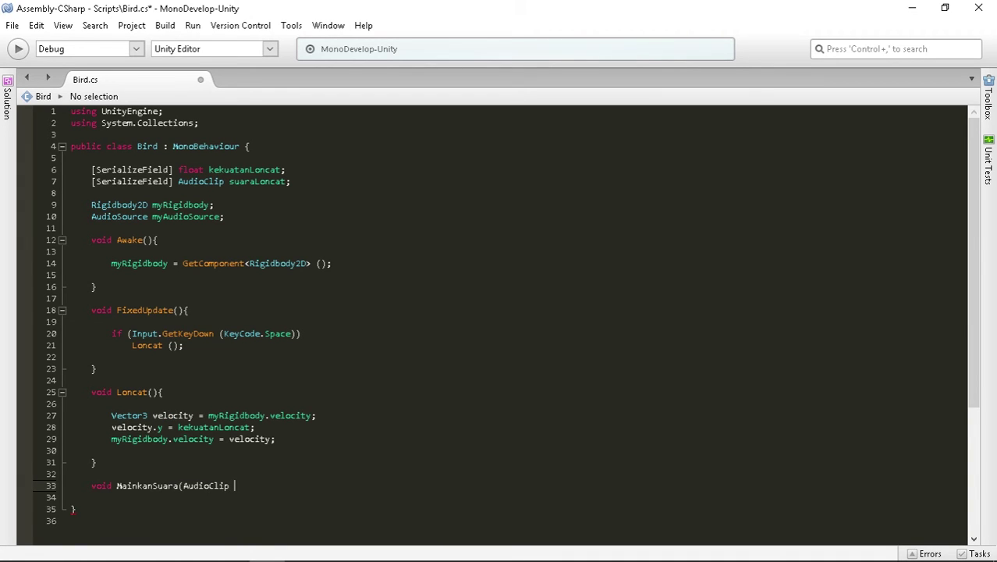
{"action": "type", "text": "_"}
{"action": "type", "text": "suara"}
{"action": "type", "text": "YangAka"}
{"action": "type", "text": "nDimain"}
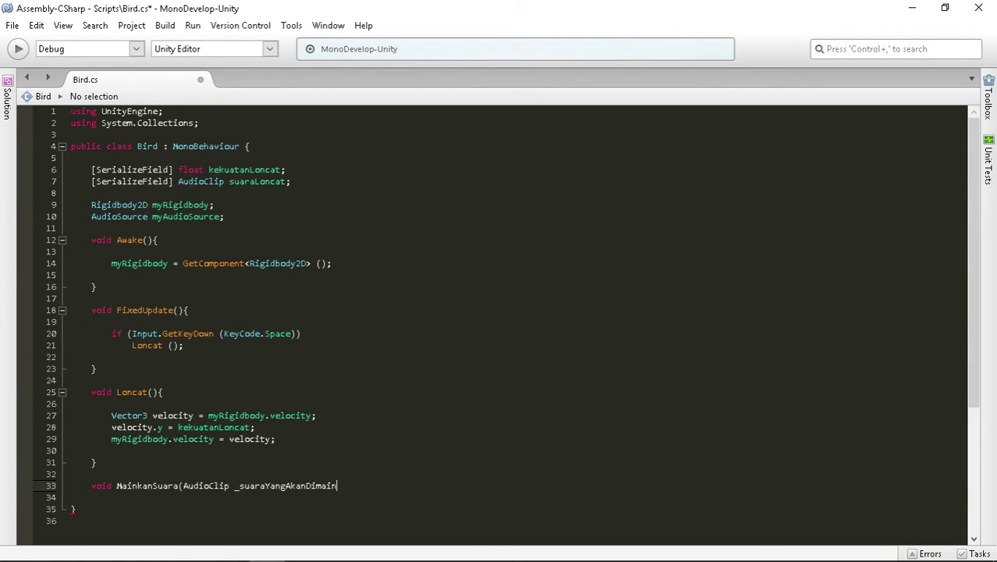
{"action": "type", "text": "kan)"}
{"action": "key", "text": "Return"}
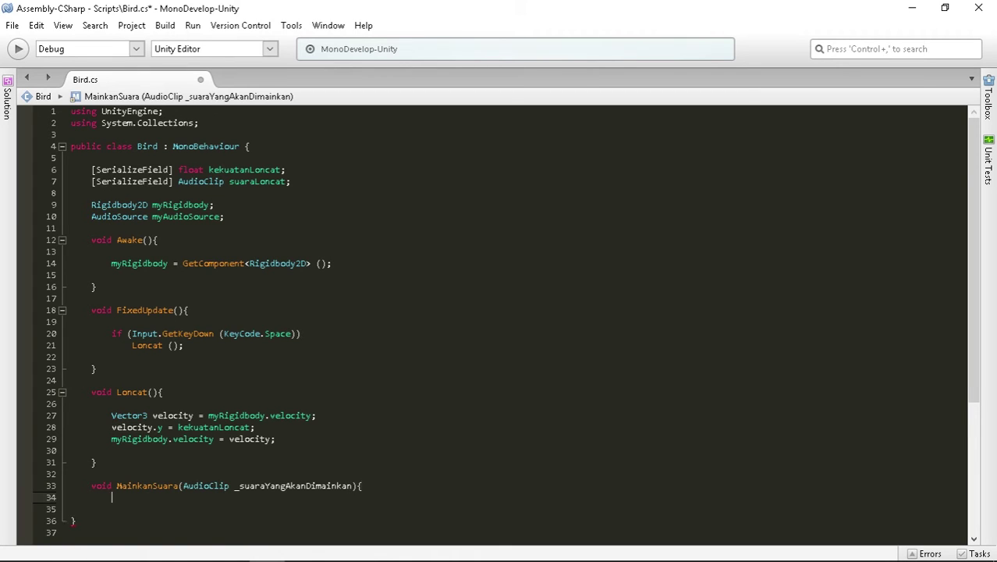
{"action": "key", "text": "Return"}
{"action": "type", "text": "{"}
{"action": "key", "text": "Return"}
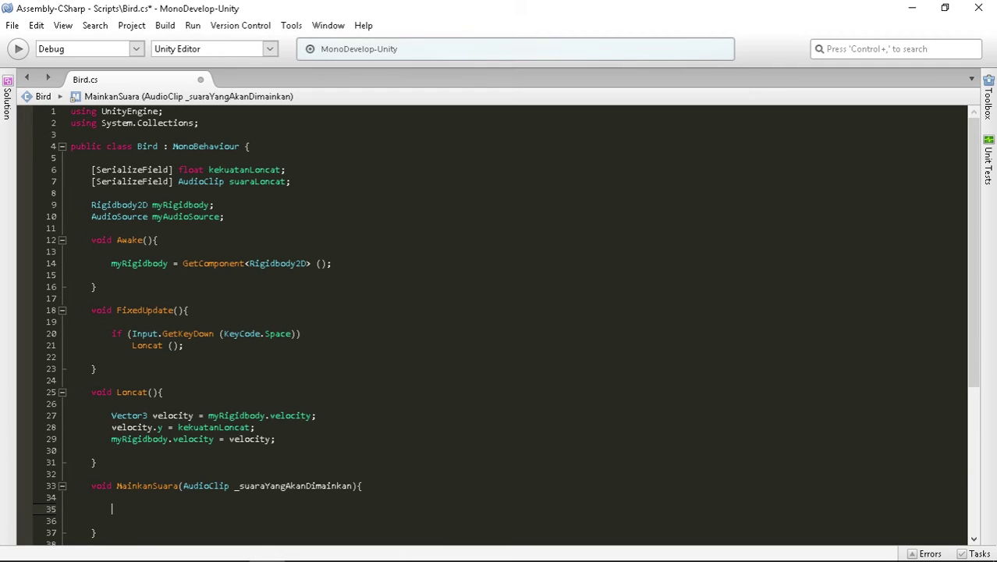
Step: Make MainkanSuara set myAudioSource.clip to the parameter and call myAudioSource.Play(), then save
{"action": "type", "text": "my"}
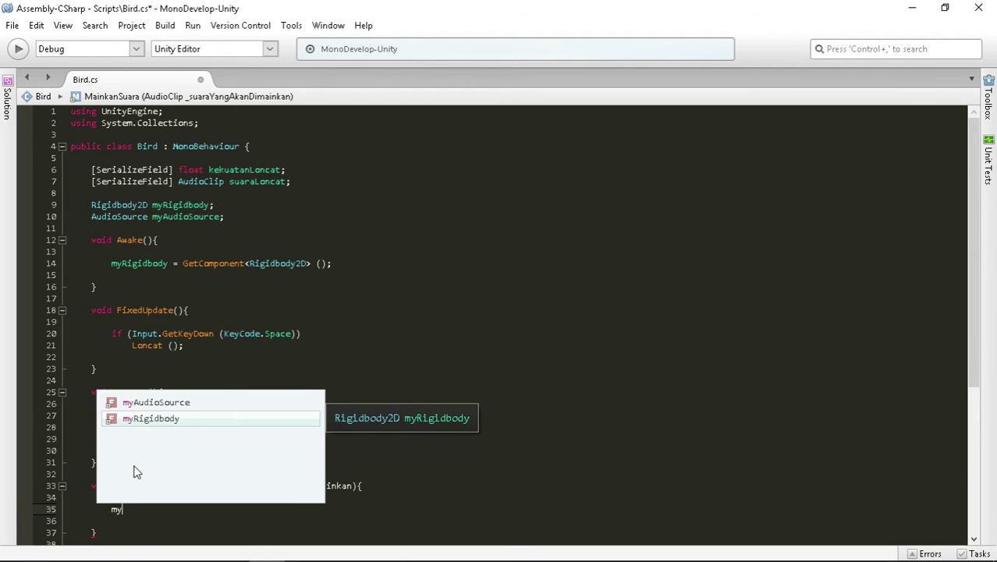
{"action": "type", "text": "Au"}
{"action": "key", "text": "Return"}
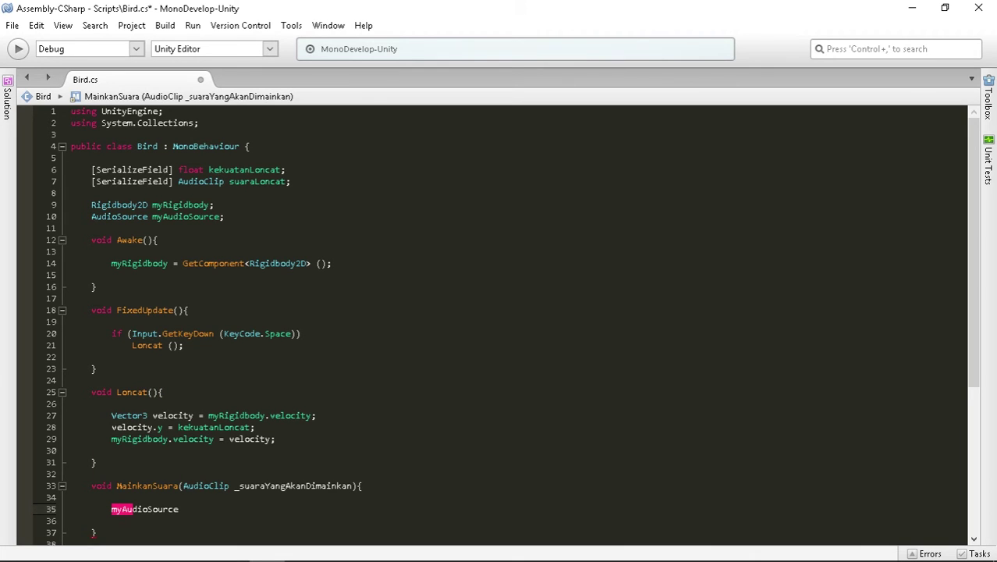
{"action": "type", "text": "."}
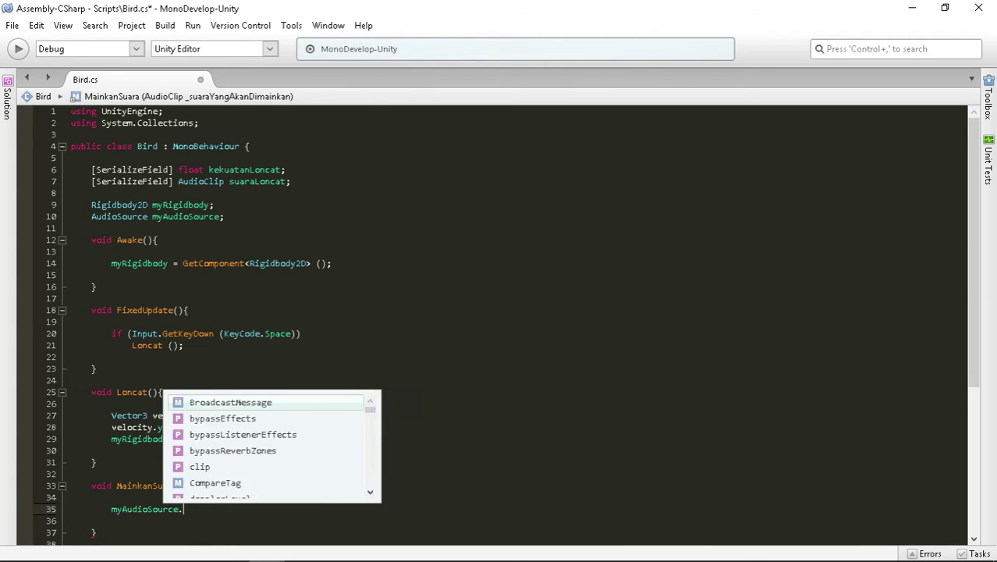
{"action": "type", "text": "clip"}
{"action": "key", "text": "Return"}
{"action": "type", "text": "= "}
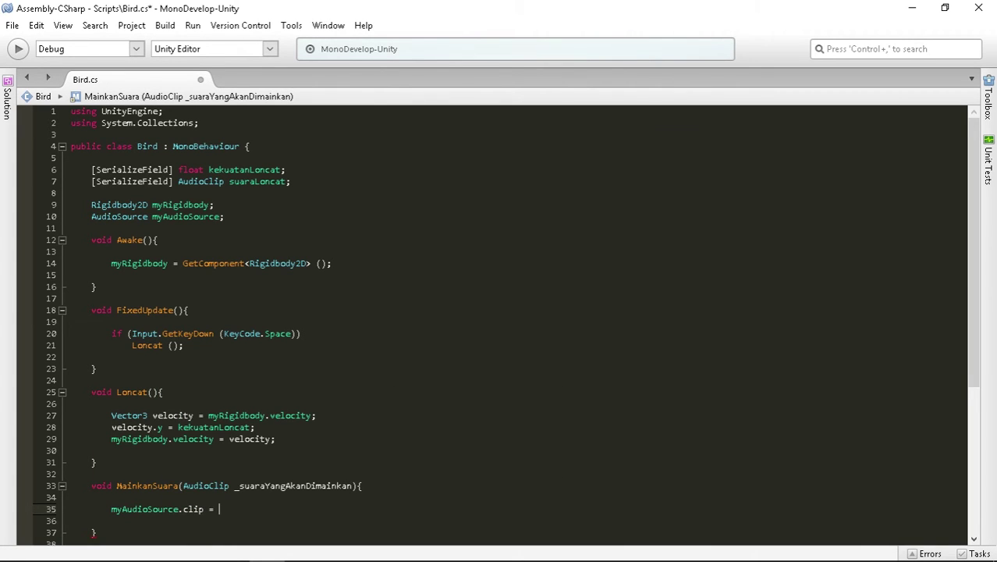
{"action": "type", "text": "_suara"}
{"action": "key", "text": "Return"}
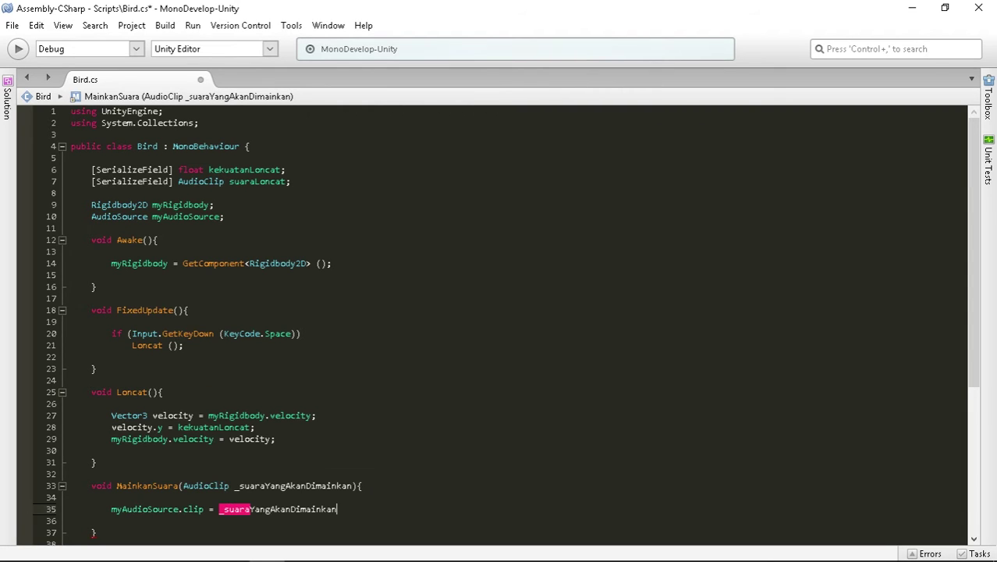
{"action": "type", "text": ";"}
{"action": "key", "text": "Return"}
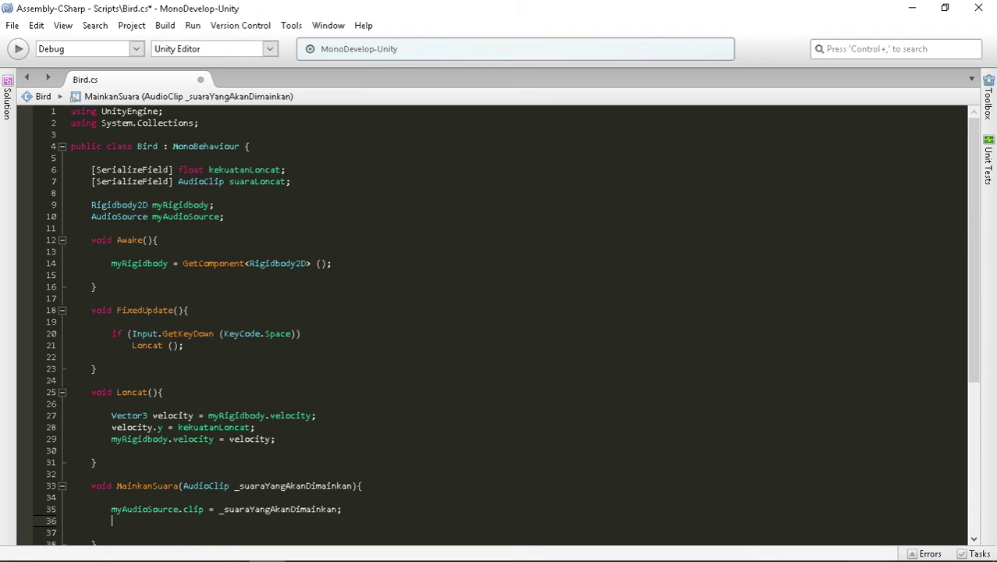
{"action": "type", "text": "m"}
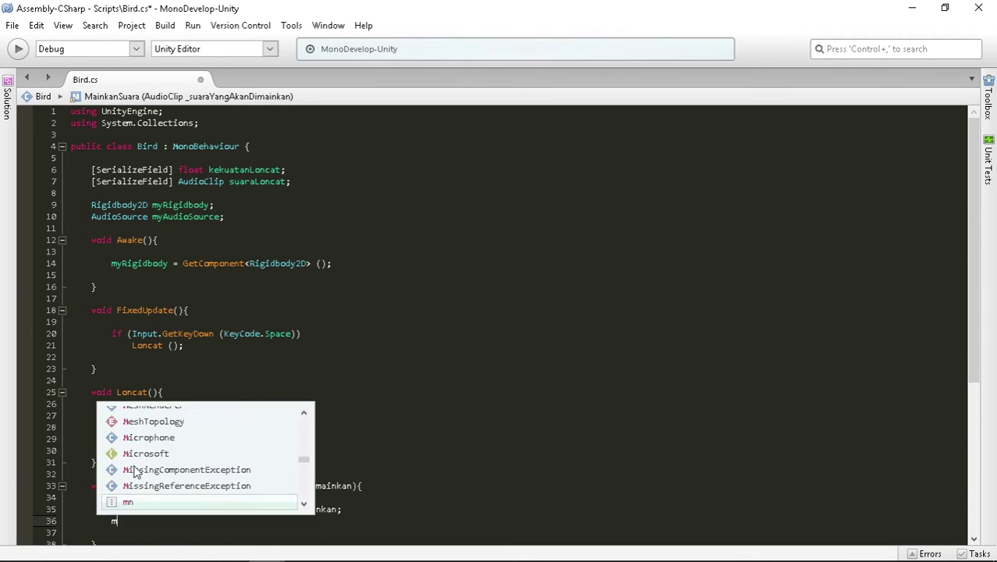
{"action": "type", "text": "yaudios"}
{"action": "key", "text": "Return"}
{"action": "type", "text": "."}
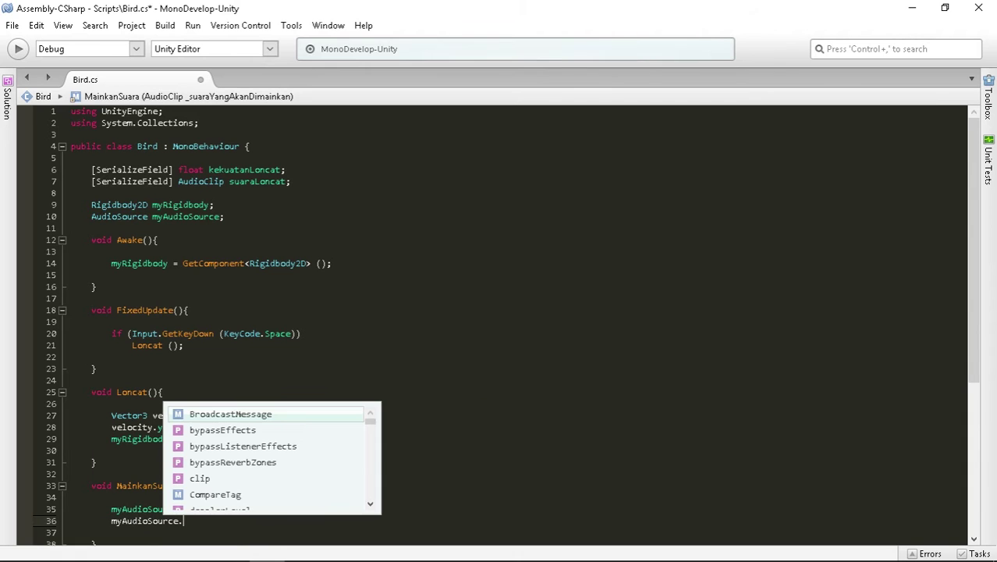
{"action": "type", "text": "pla"}
{"action": "key", "text": "Up"}
{"action": "key", "text": "Up"}
{"action": "type", "text": "();"}
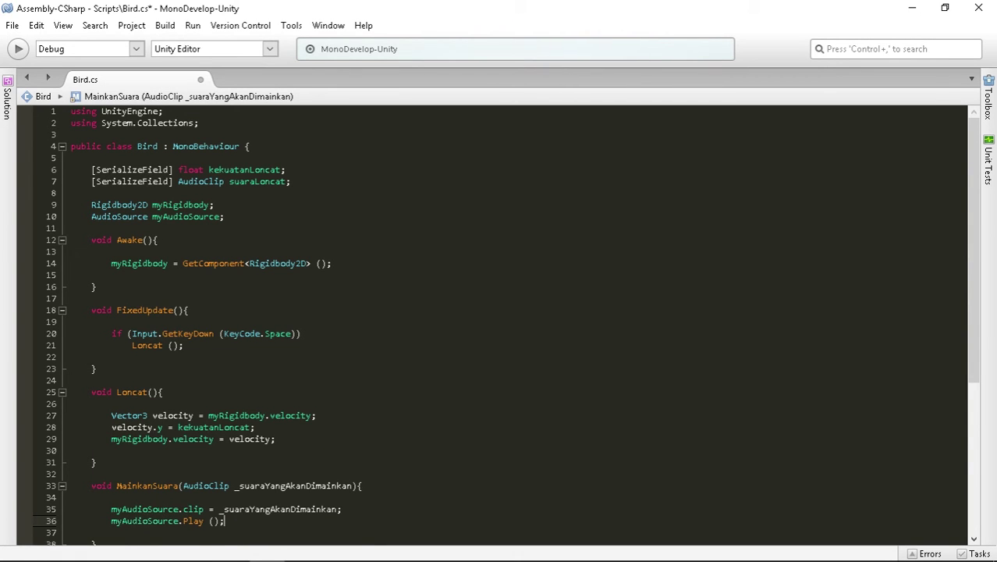
{"action": "key", "text": "ctrl+s"}
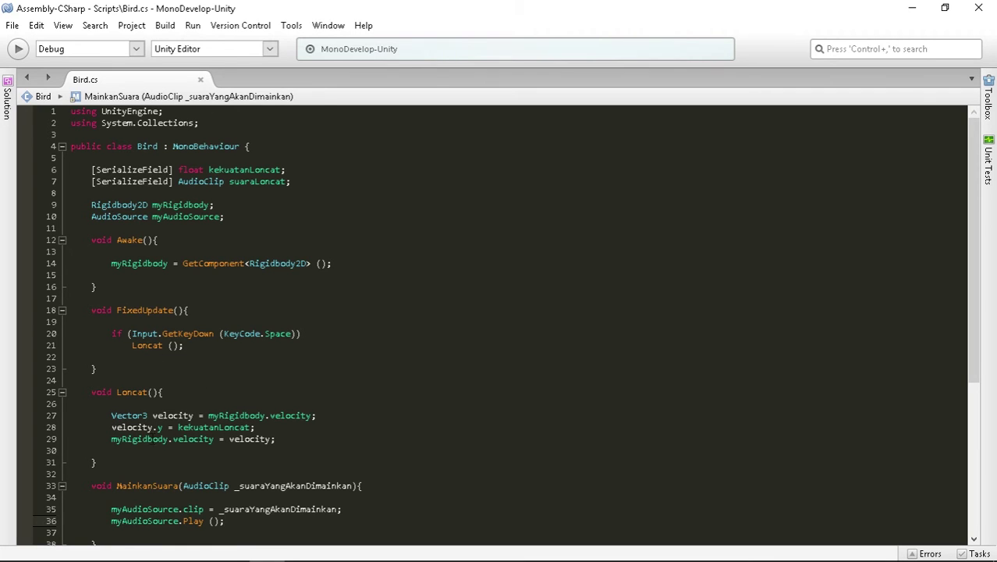
Step: Call MainkanSuara(suaraLoncat); in Loncat after the velocity line and save Bird.cs
{"action": "left_click", "coordinate": [287, 439]}
{"action": "key", "text": "Return"}
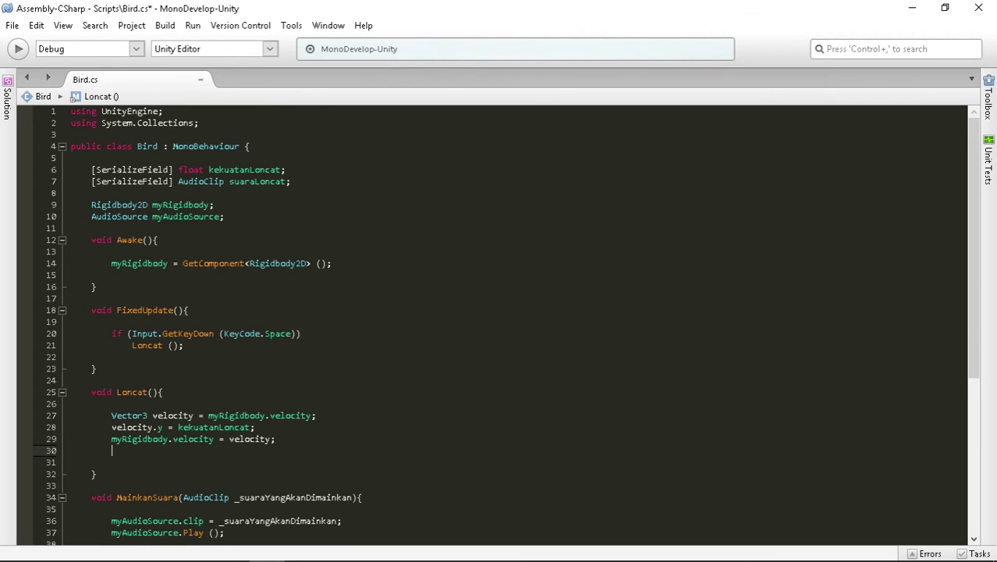
{"action": "type", "text": "mainkan"}
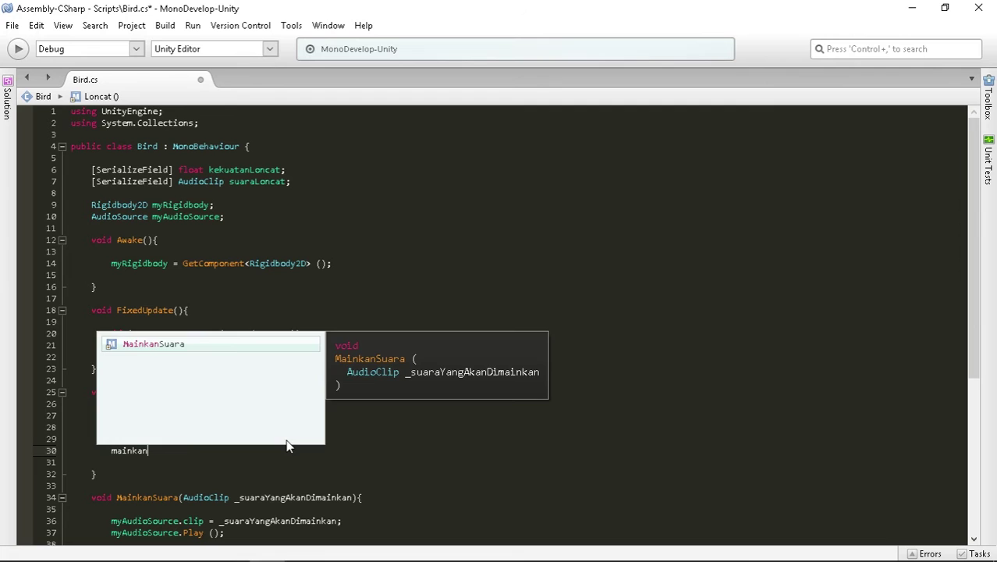
{"action": "key", "text": "Return"}
{"action": "type", "text": "("}
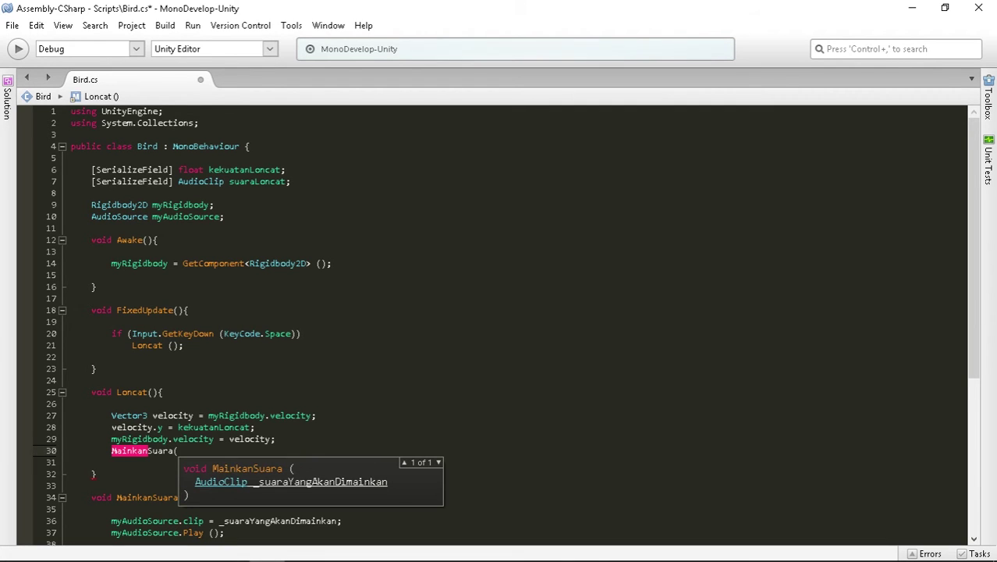
{"action": "type", "text": "suaraLoncat"}
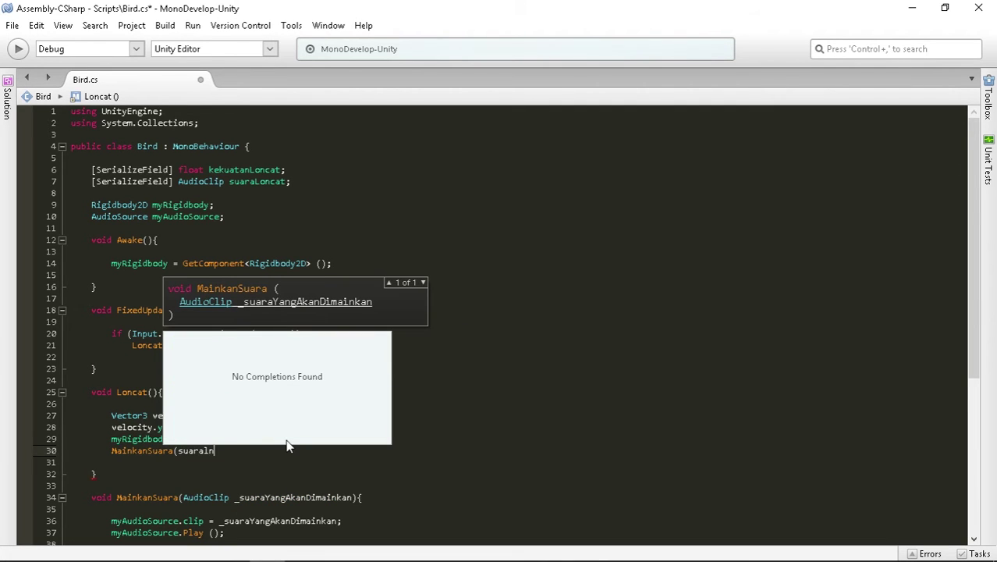
{"action": "type", "text": ");"}
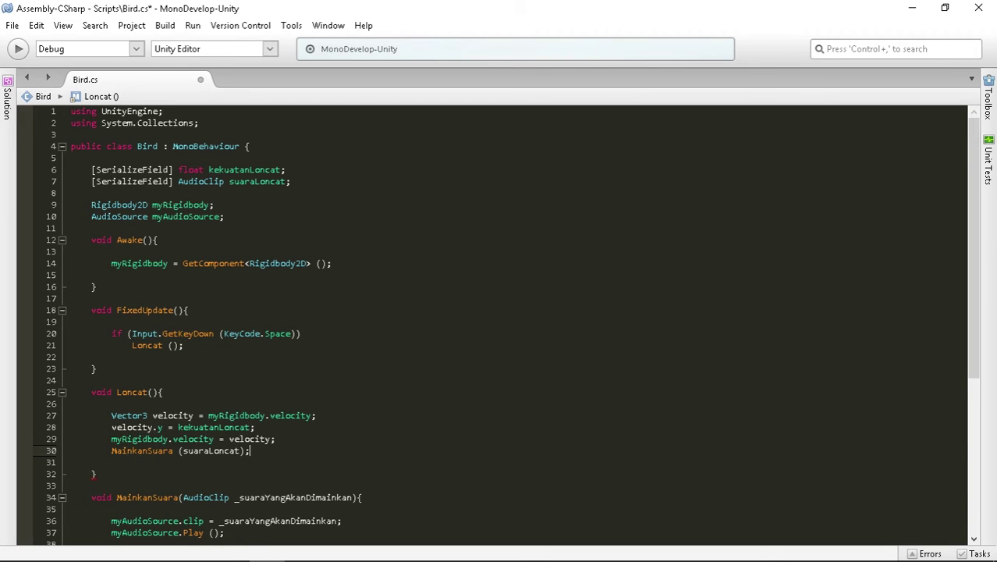
{"action": "key", "text": "ctrl+s"}
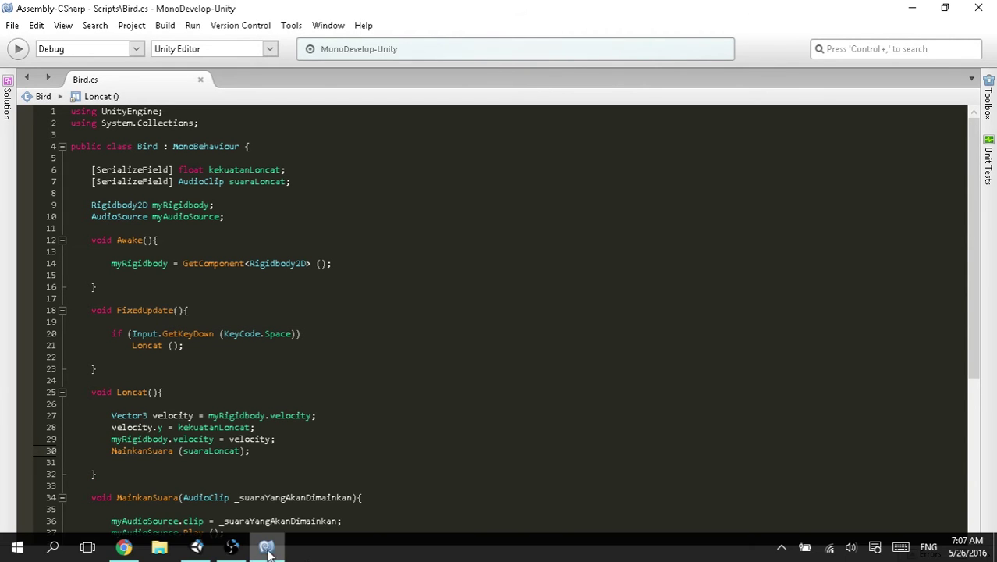
Step: Assign Flappy_bird_sfx_wing from Sounds to the Bird script's Suara Loncat field and save the scene
{"action": "left_click", "coordinate": [201, 548]}
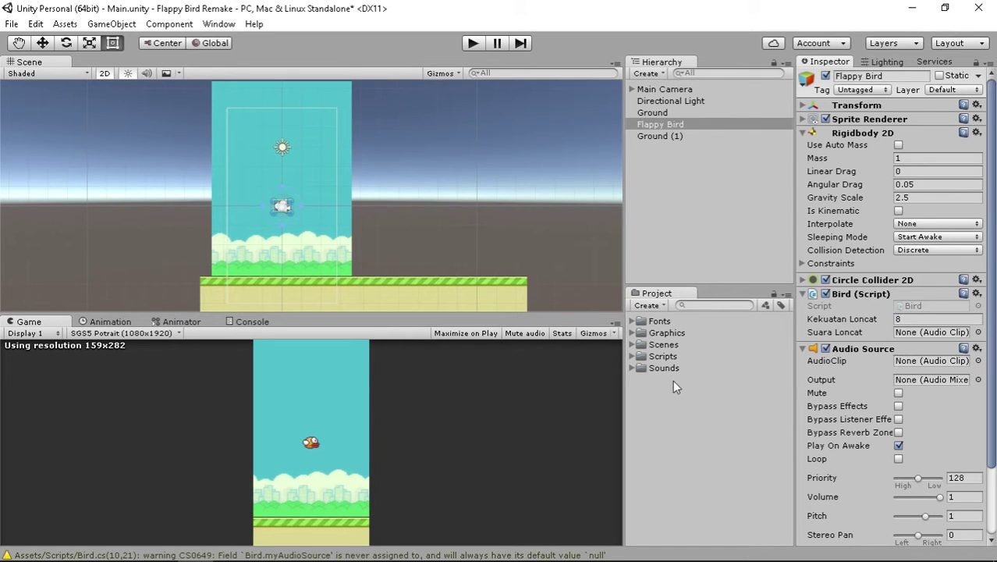
{"action": "left_click", "coordinate": [633, 369]}
{"action": "left_click_drag", "start_coordinate": [657, 379], "coordinate": [914, 335]}
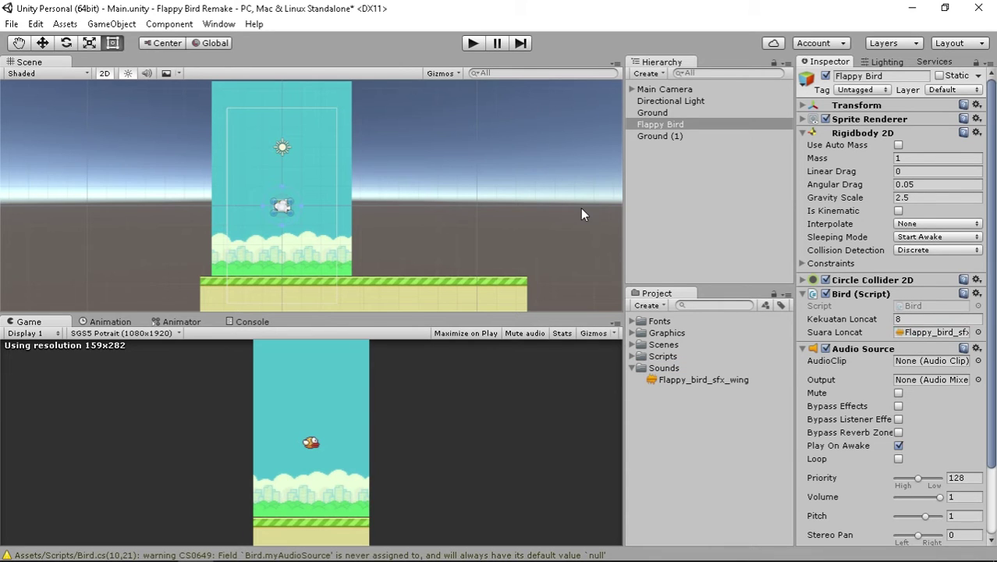
{"action": "key", "text": "ctrl+s"}
{"action": "left_click", "coordinate": [472, 44]}
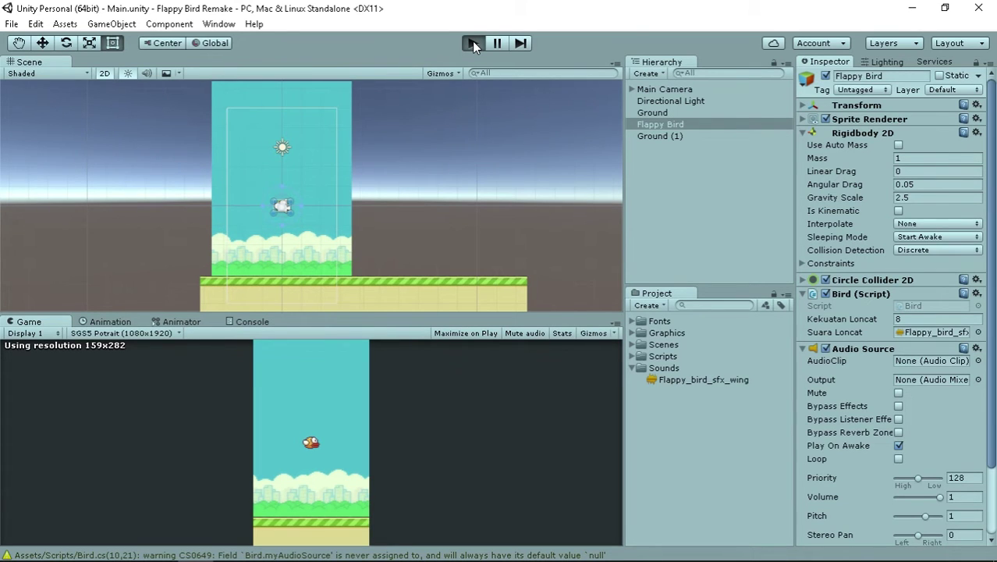
Step: Jump twice, stop play, and view the NullReferenceException at Bird.cs line 36 in the Console
{"action": "key", "text": "space"}
{"action": "key", "text": "space"}
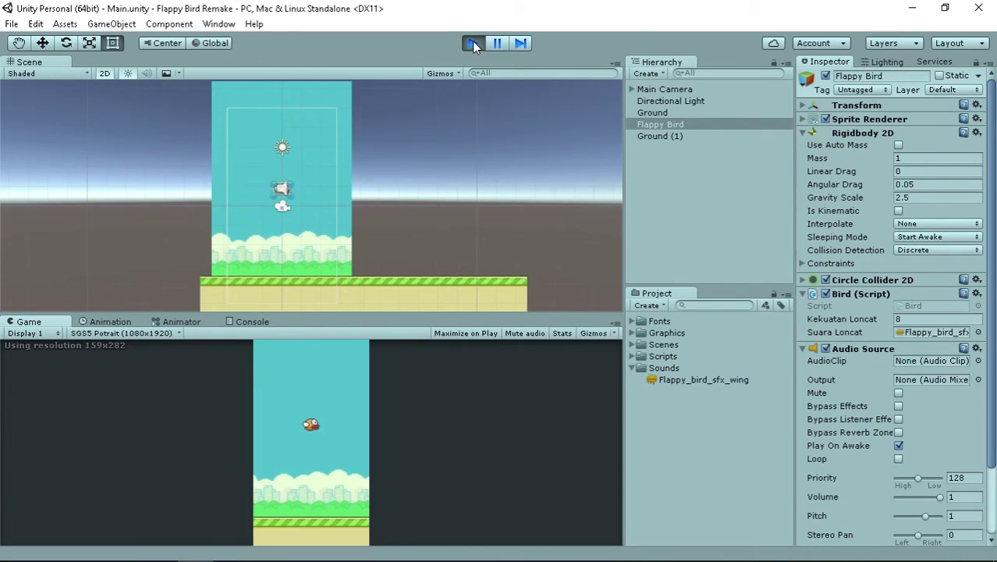
{"action": "key", "text": "space"}
{"action": "key", "text": "space"}
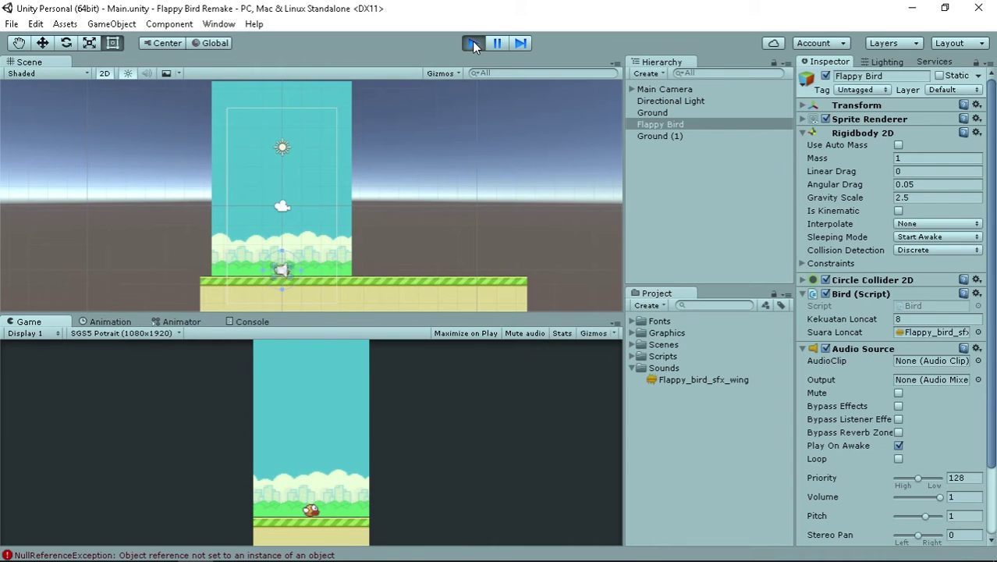
{"action": "left_click", "coordinate": [472, 41]}
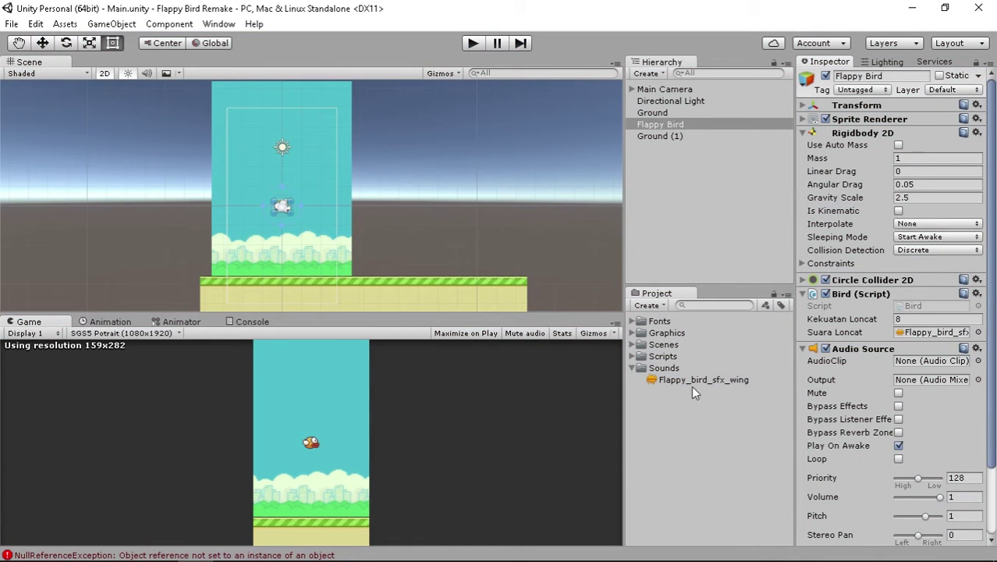
{"action": "left_click", "coordinate": [271, 555]}
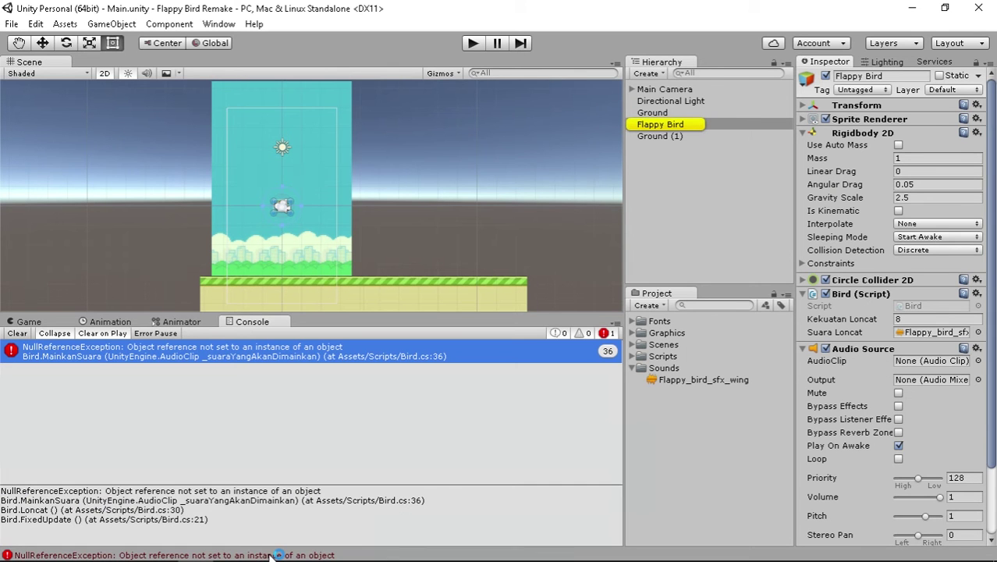
Step: Add 'myAudioSource = GetComponent<AudioSource> ();' inside Awake and save Bird.cs
{"action": "left_click", "coordinate": [266, 547]}
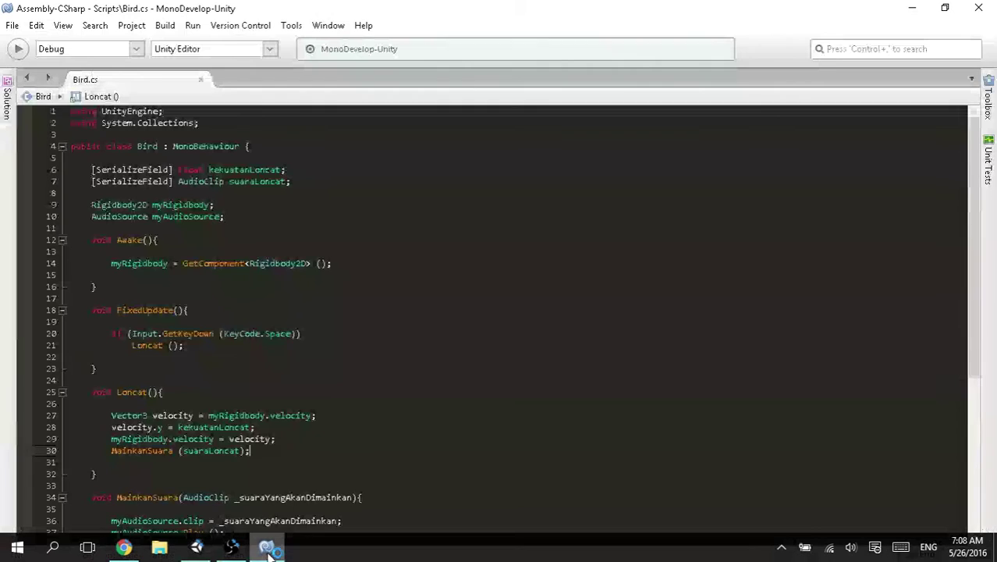
{"action": "key", "text": "Down"}
{"action": "scroll", "coordinate": [234, 242], "scroll_direction": "down", "scroll_amount": 6}
{"action": "scroll", "coordinate": [173, 265], "scroll_direction": "up", "scroll_amount": 6}
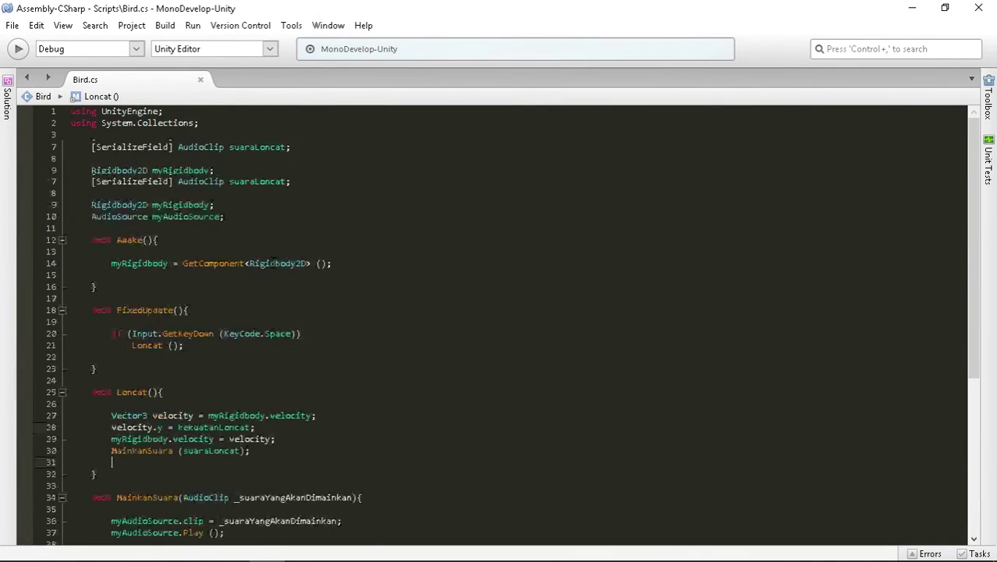
{"action": "left_click", "coordinate": [171, 276]}
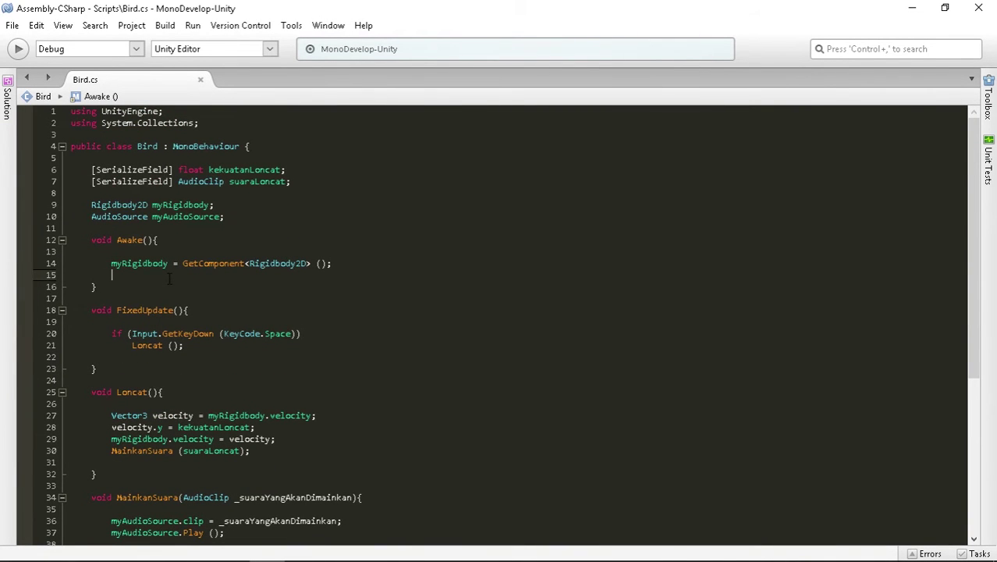
{"action": "key", "text": "Return"}
{"action": "key", "text": "Up"}
{"action": "type", "text": "myau"}
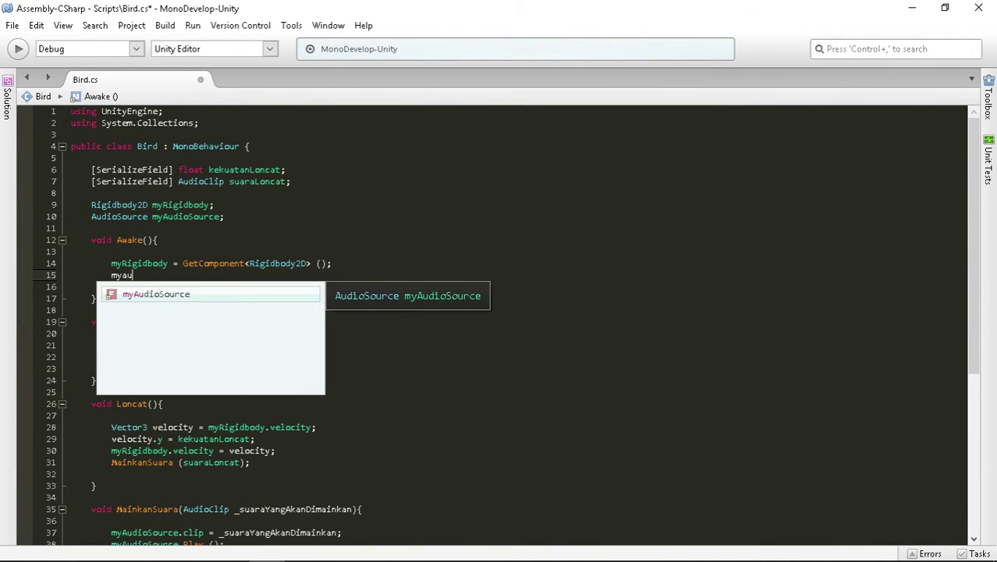
{"action": "key", "text": "Return"}
{"action": "type", "text": "= "}
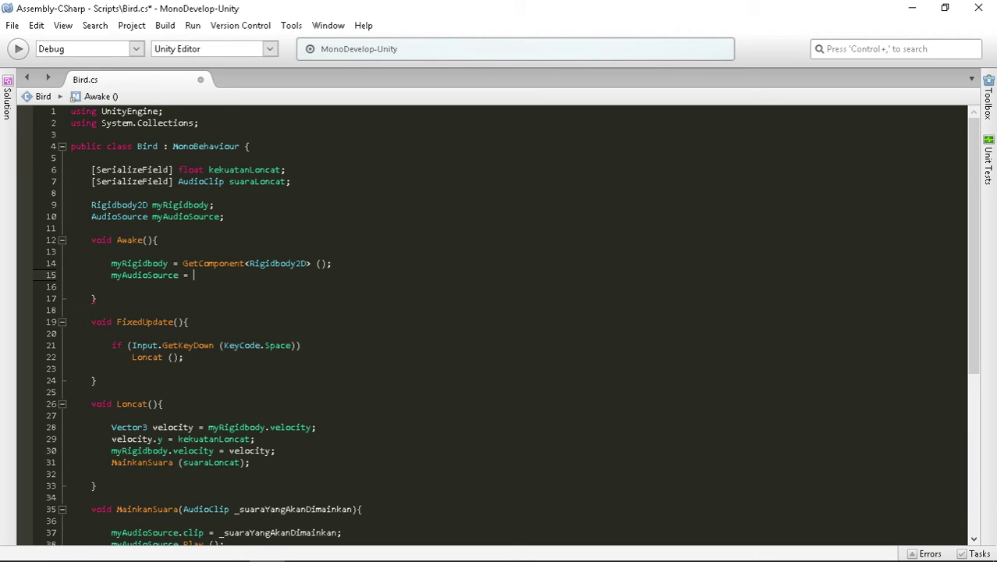
{"action": "type", "text": "getComponent"}
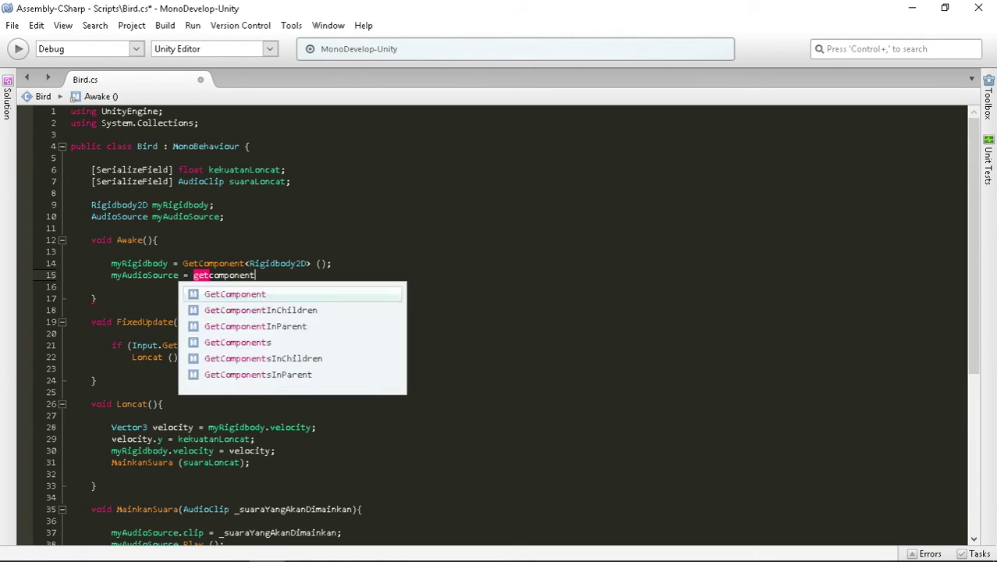
{"action": "key", "text": "Return"}
{"action": "type", "text": "<audioso"}
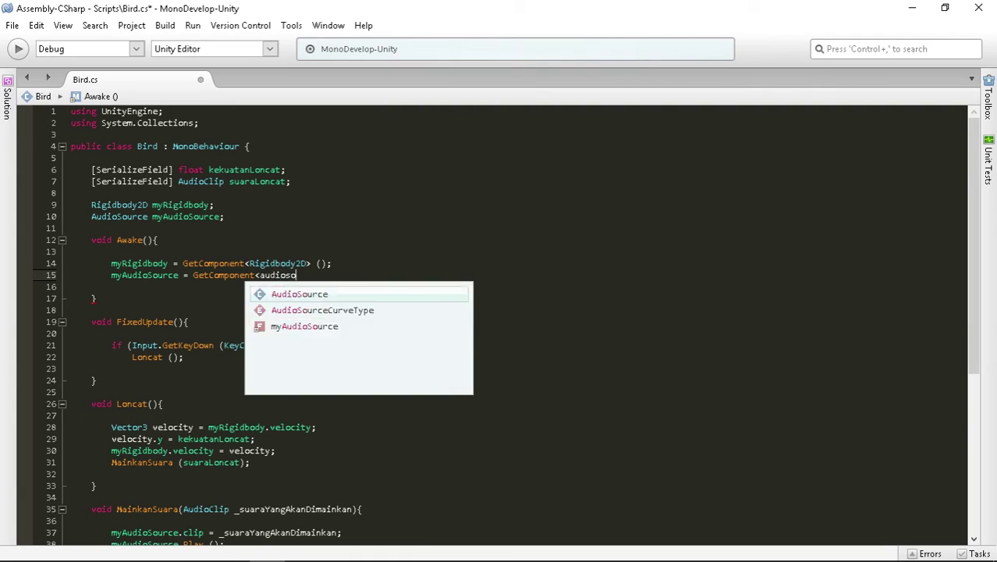
{"action": "key", "text": "Return"}
{"action": "type", "text": "> ()"}
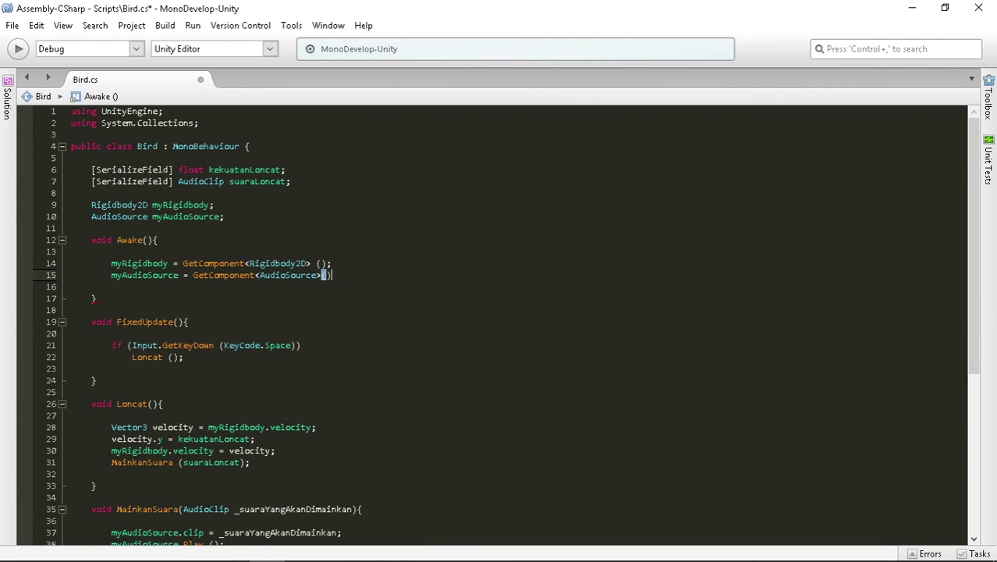
{"action": "type", "text": ";"}
{"action": "key", "text": "ctrl+s"}
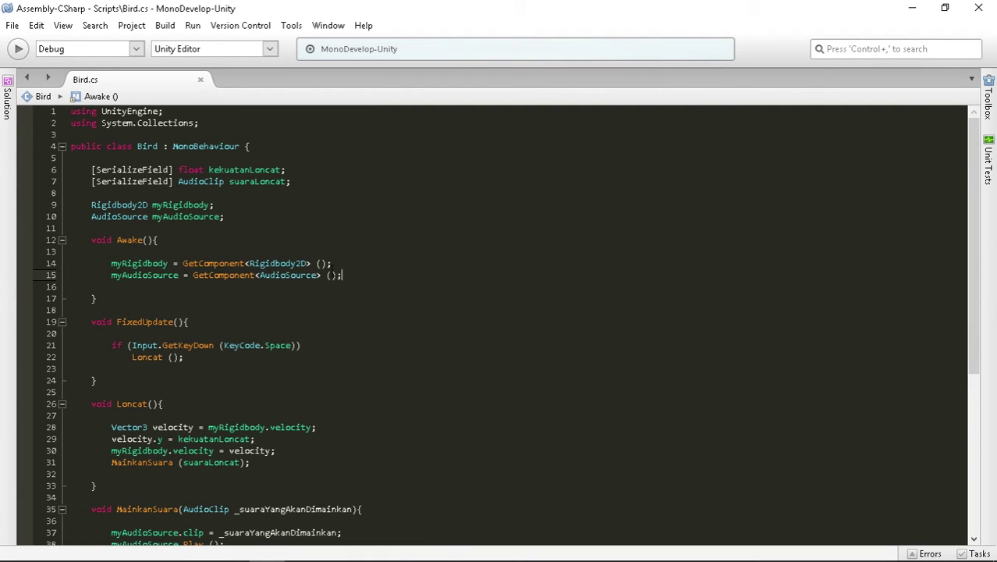
Step: Hide the recording software window and return to the Unity editor
{"action": "left_click", "coordinate": [231, 547]}
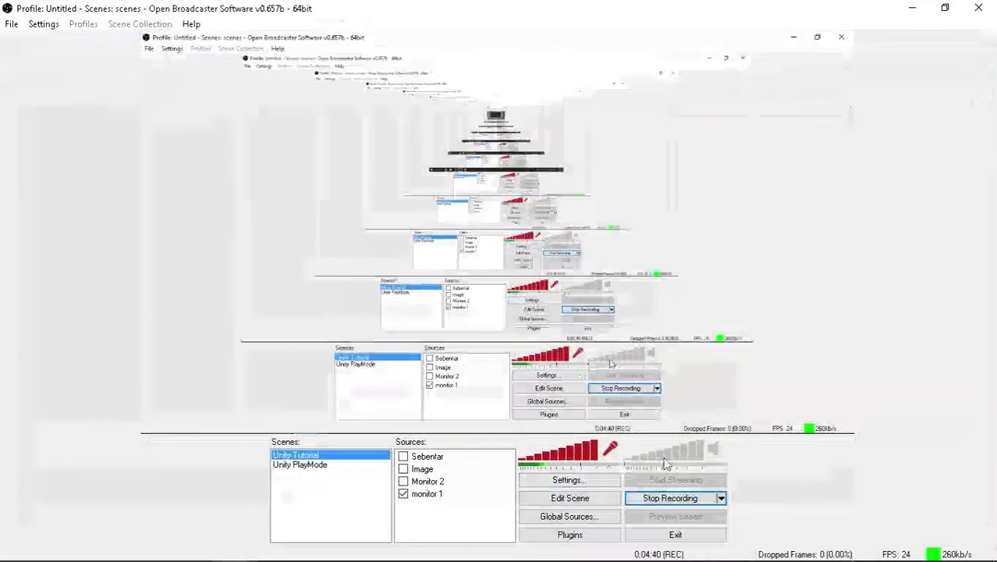
{"action": "left_click", "coordinate": [914, 8]}
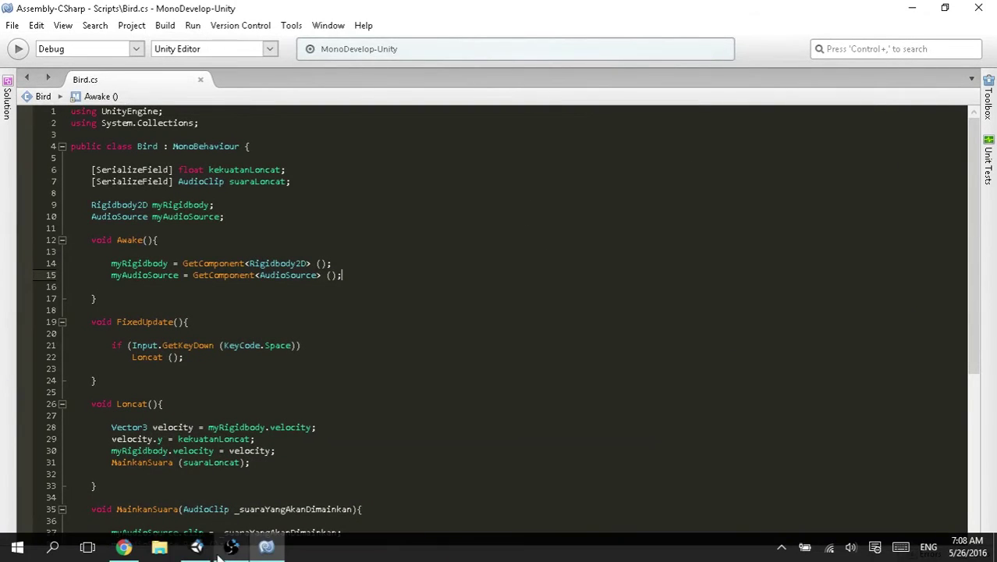
{"action": "left_click", "coordinate": [232, 548]}
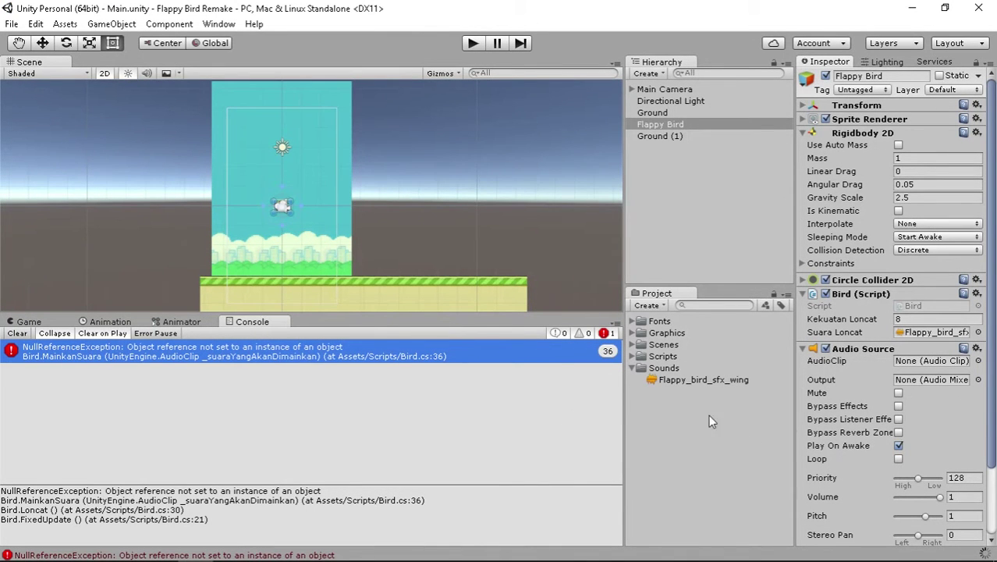
Step: Clear the Console error, then play-test six jumps with the wing sound in the Game view and stop
{"action": "left_click", "coordinate": [18, 333]}
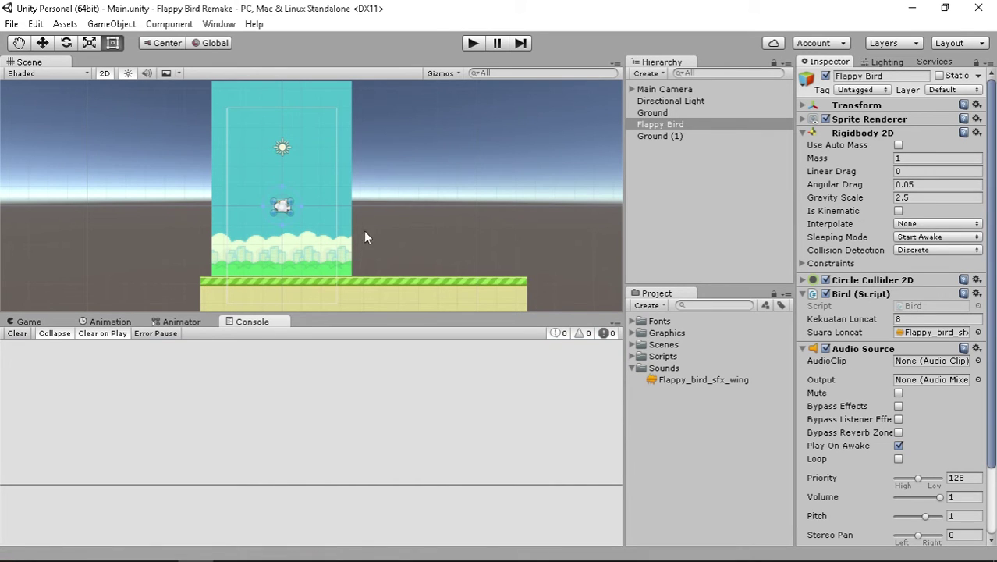
{"action": "left_click", "coordinate": [25, 323]}
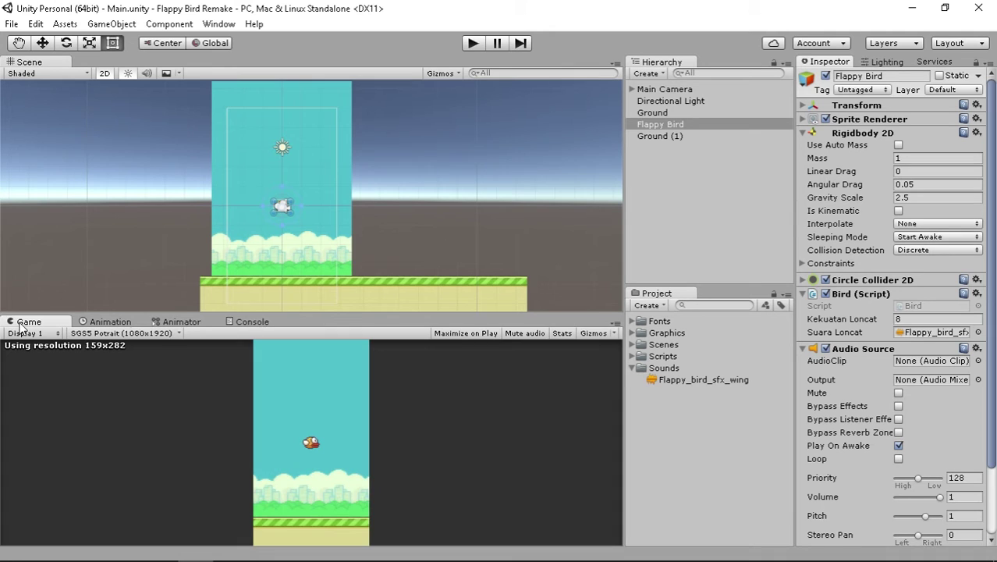
{"action": "left_click", "coordinate": [471, 45]}
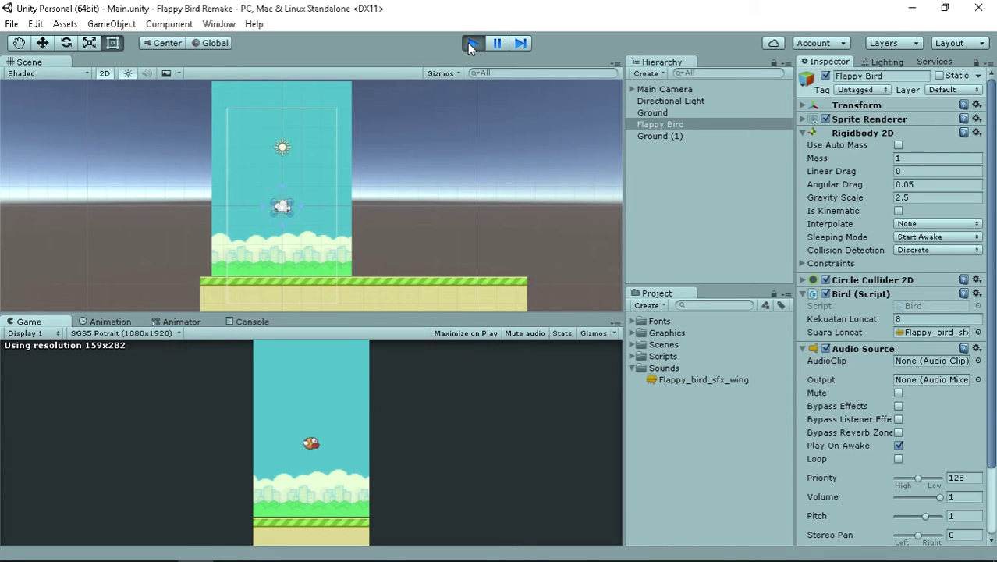
{"action": "key", "text": "space"}
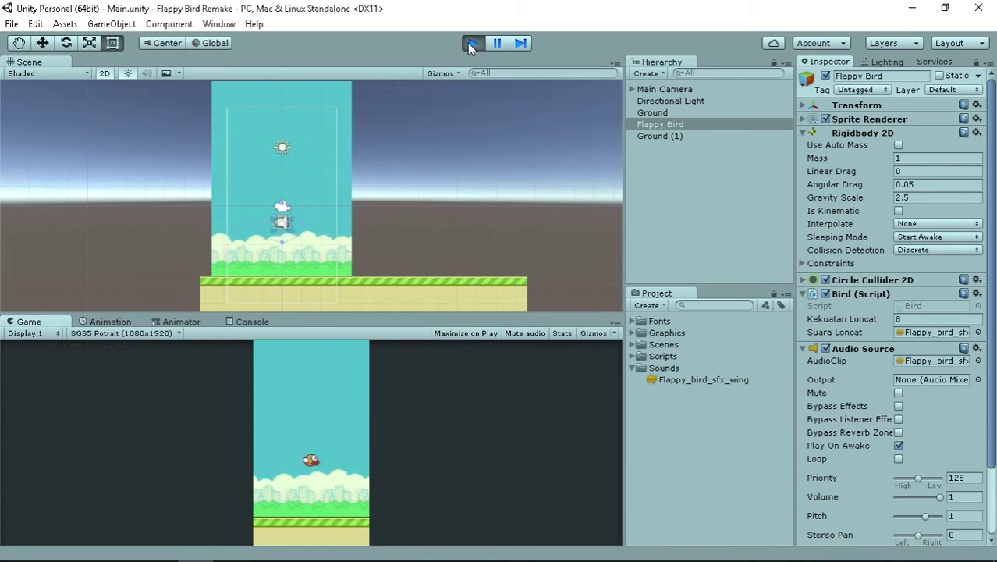
{"action": "key", "text": "space"}
{"action": "key", "text": "space"}
{"action": "key", "text": "space"}
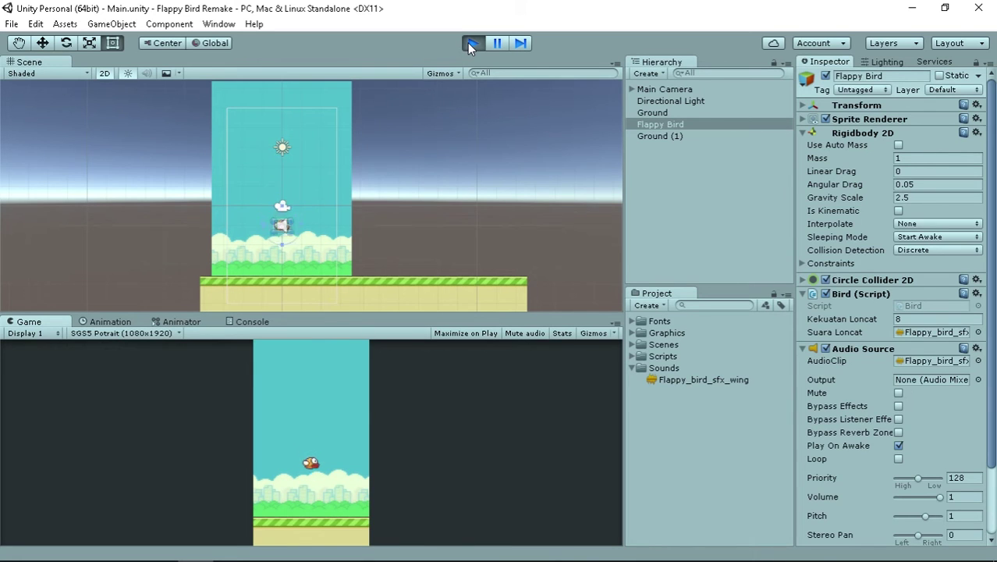
{"action": "key", "text": "space"}
{"action": "key", "text": "space"}
{"action": "key", "text": "space"}
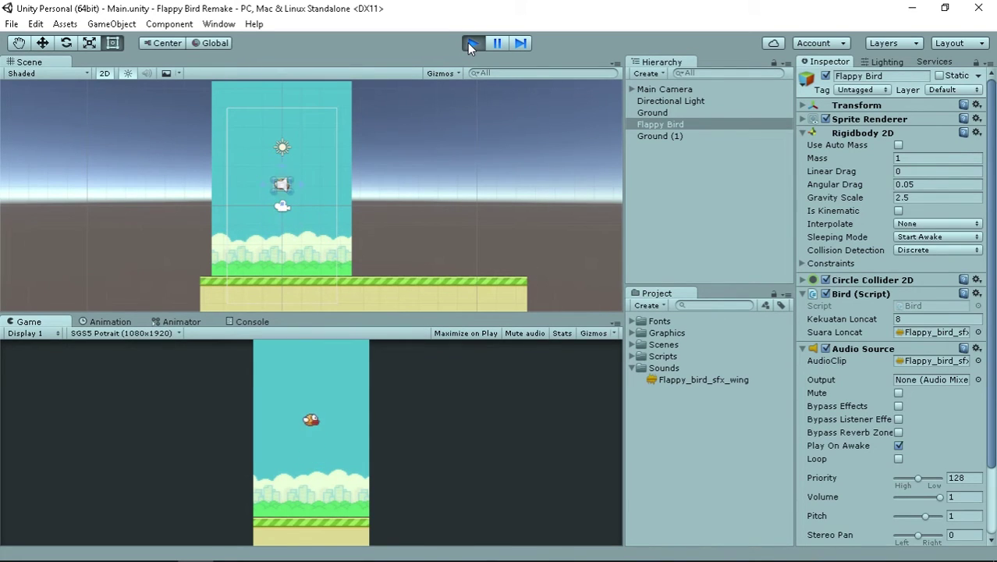
{"action": "key", "text": "space"}
{"action": "key", "text": "space"}
{"action": "key", "text": "space"}
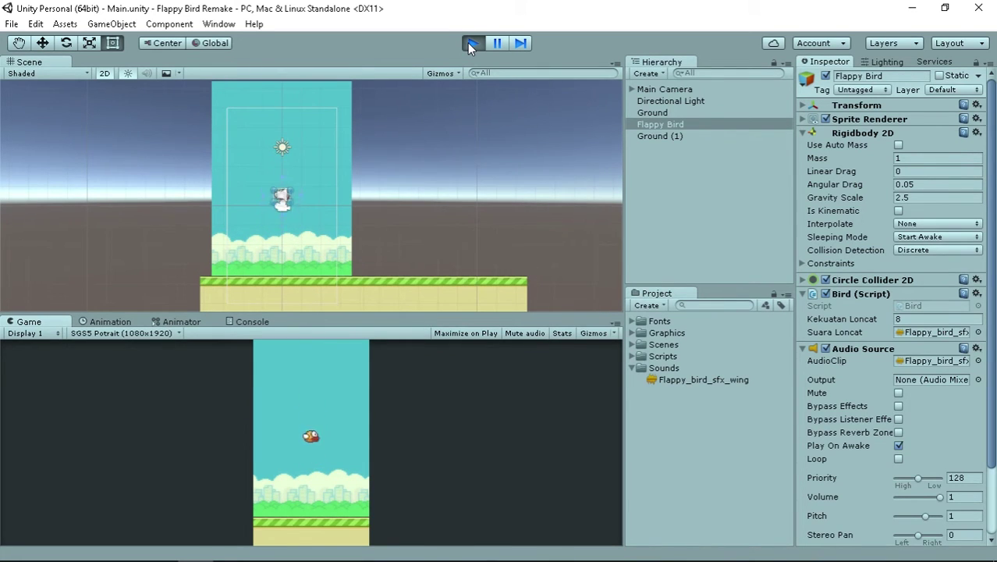
{"action": "key", "text": "space"}
{"action": "key", "text": "space"}
{"action": "key", "text": "space"}
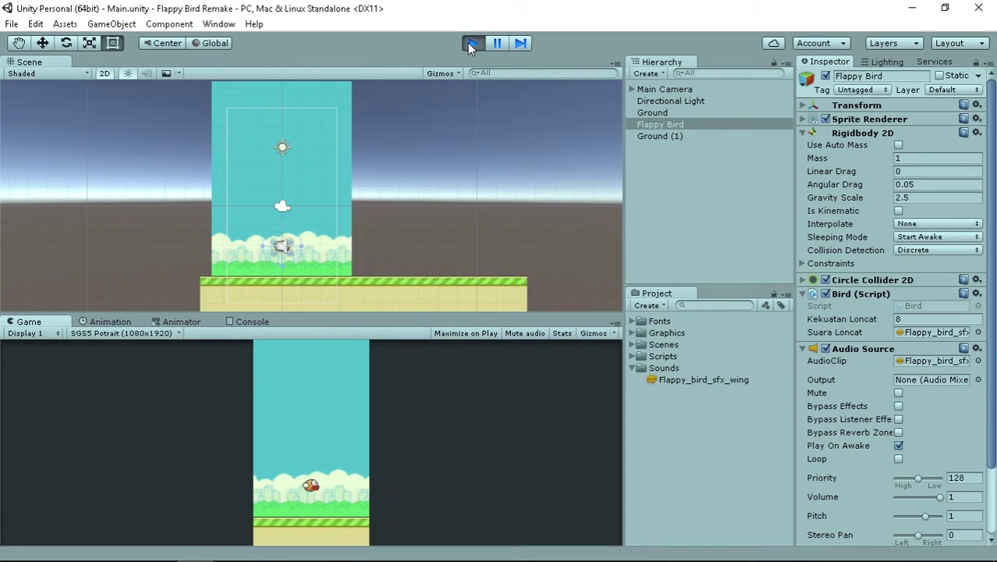
{"action": "key", "text": "space"}
{"action": "left_click", "coordinate": [472, 44]}
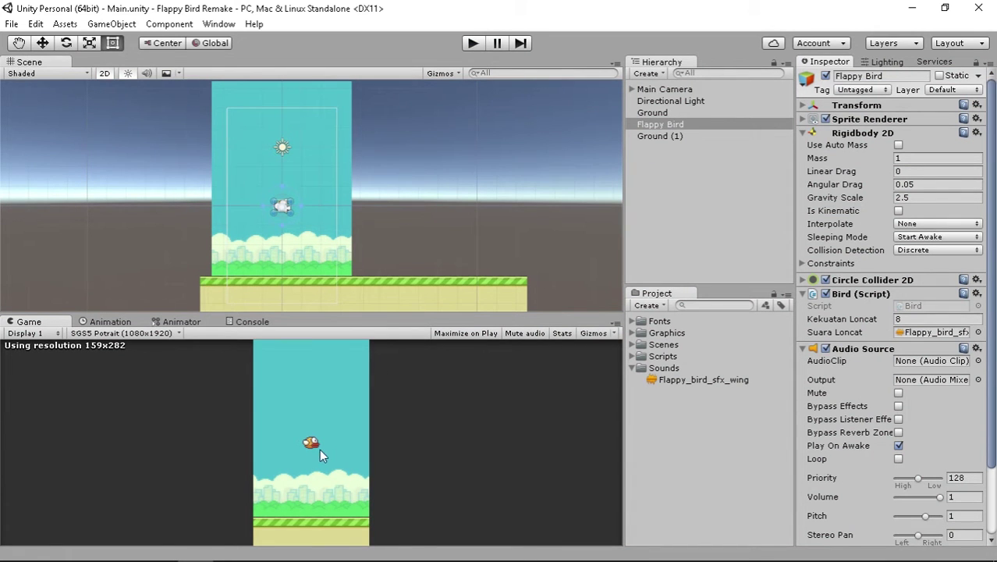
Step: In Chrome, switch to the Flappy Bird gameplay video tab and close the extra YouTube tab
{"action": "left_click", "coordinate": [123, 546]}
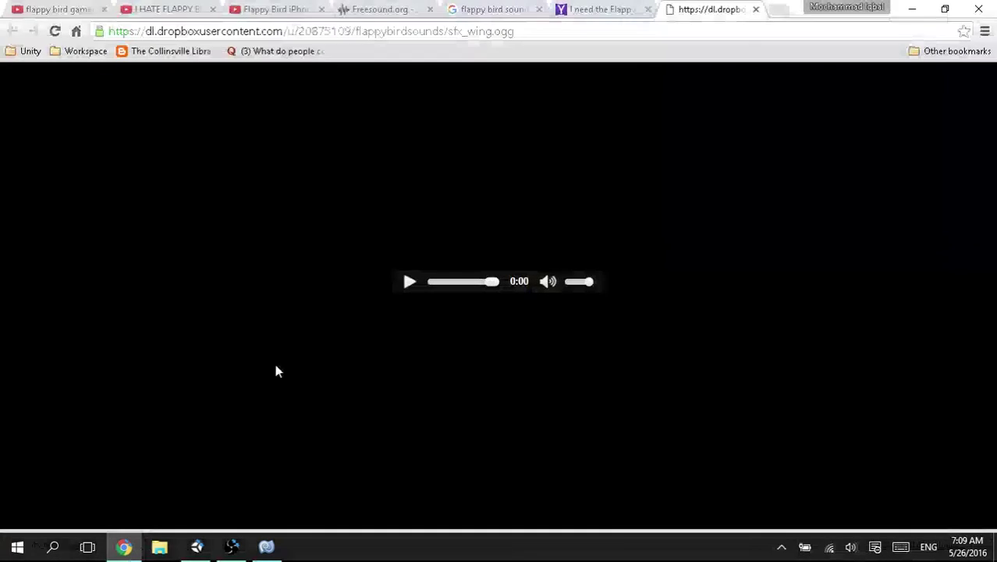
{"action": "left_click", "coordinate": [170, 8]}
{"action": "left_click", "coordinate": [246, 7]}
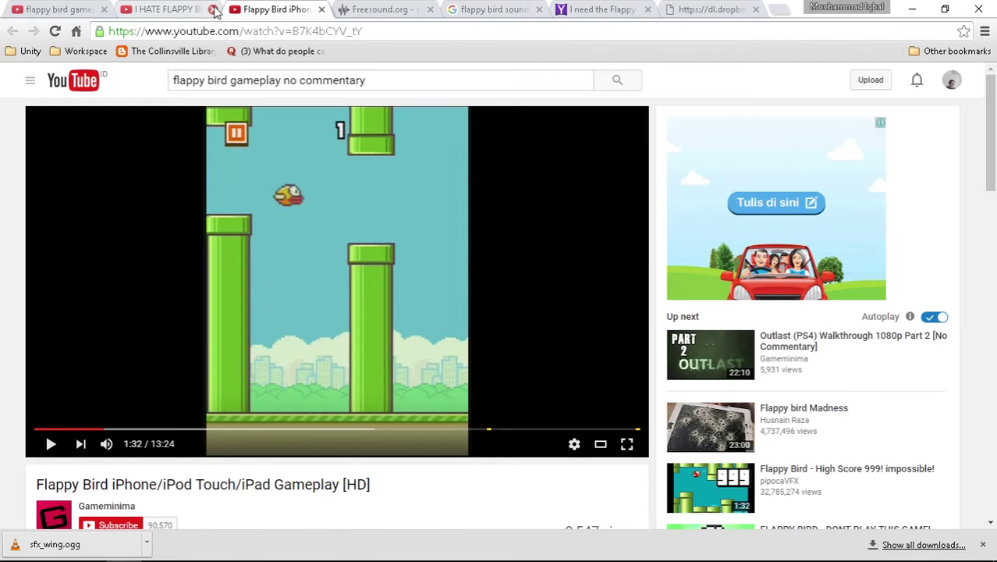
{"action": "left_click", "coordinate": [212, 8]}
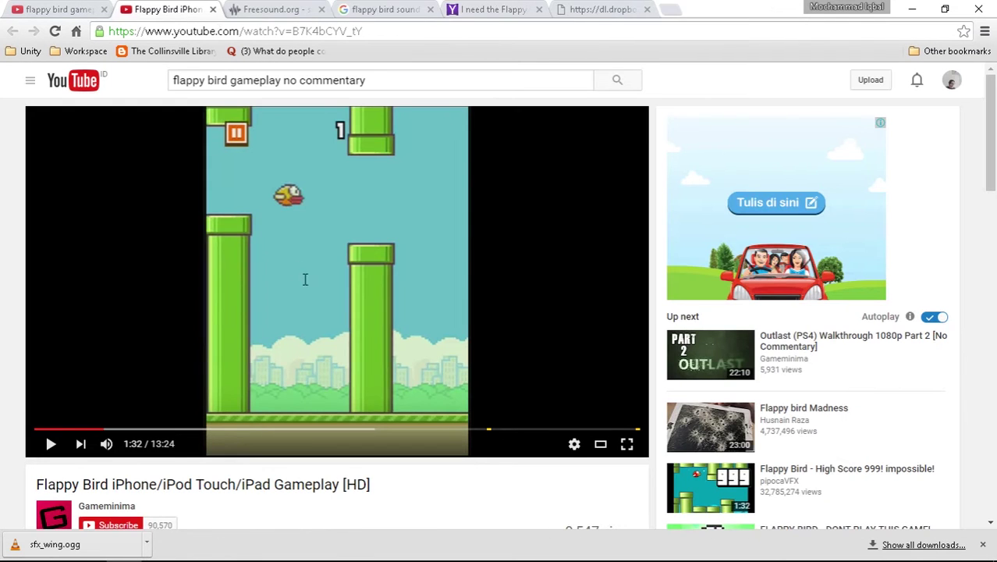
Step: Play and pause the Flappy Bird gameplay video to study how the bird tilts
{"action": "left_click", "coordinate": [307, 280]}
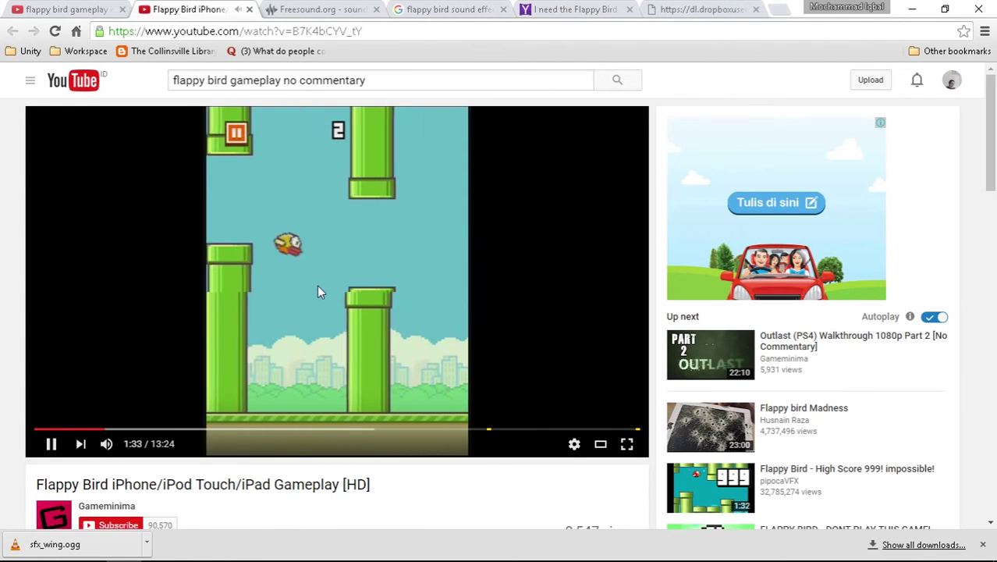
{"action": "left_click", "coordinate": [317, 285]}
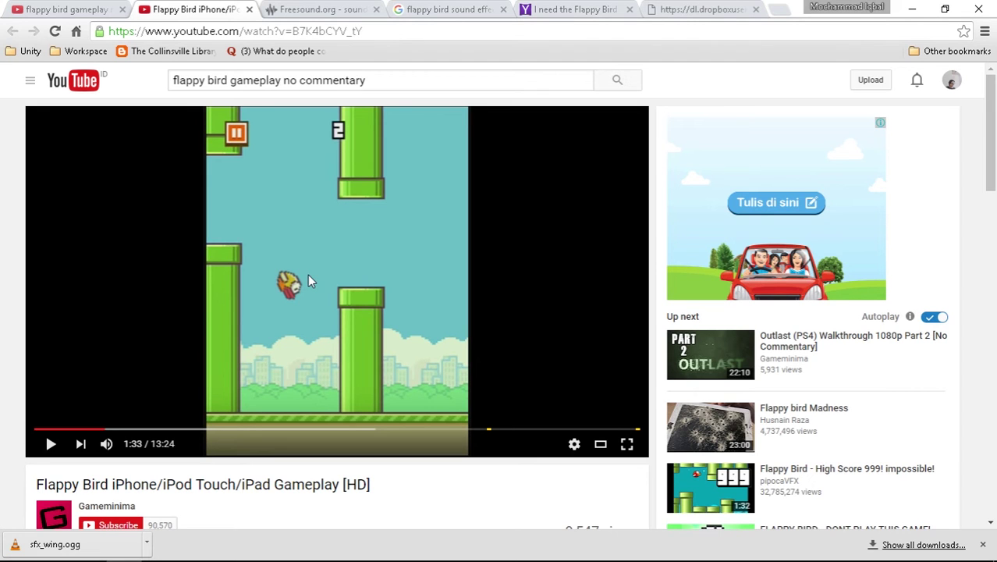
{"action": "left_click", "coordinate": [307, 281]}
{"action": "left_click", "coordinate": [308, 281]}
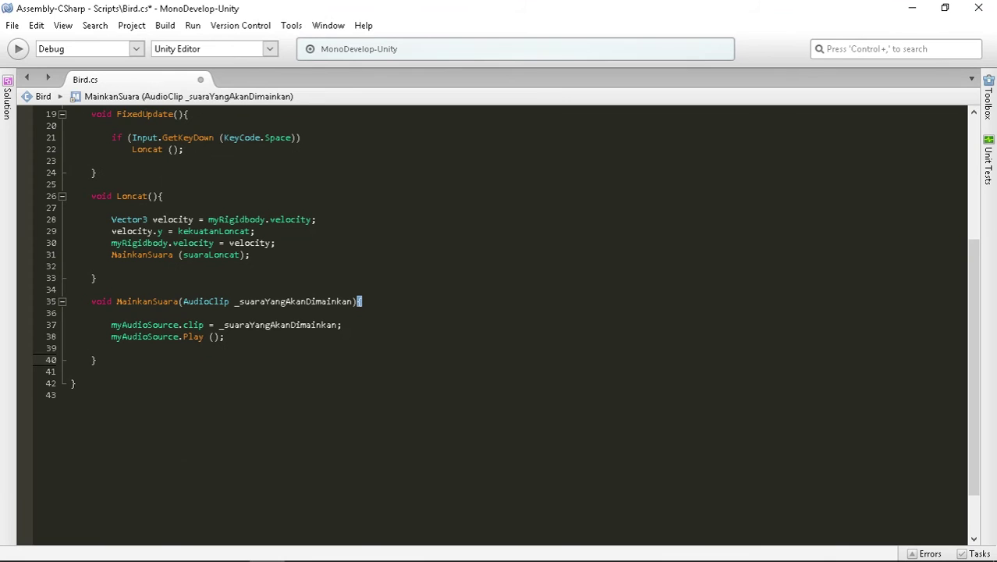
Step: Save Bird.cs with Ctrl+S, scroll to its top, and switch back to the Unity editor
{"action": "key", "text": "ctrl+s"}
{"action": "scroll", "coordinate": [199, 361], "scroll_direction": "up", "scroll_amount": 2}
{"action": "scroll", "coordinate": [199, 361], "scroll_direction": "up", "scroll_amount": 4}
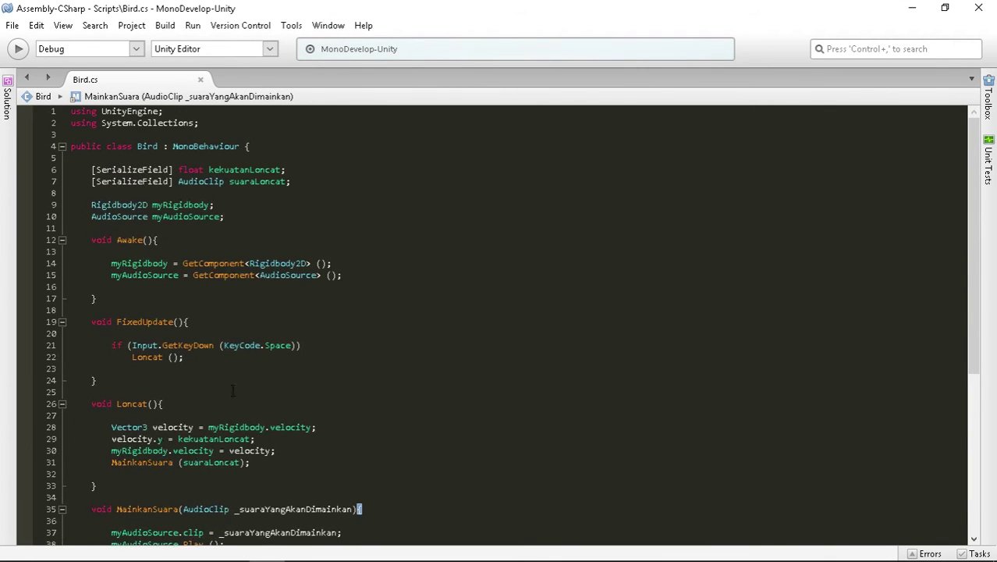
{"action": "left_click", "coordinate": [196, 546]}
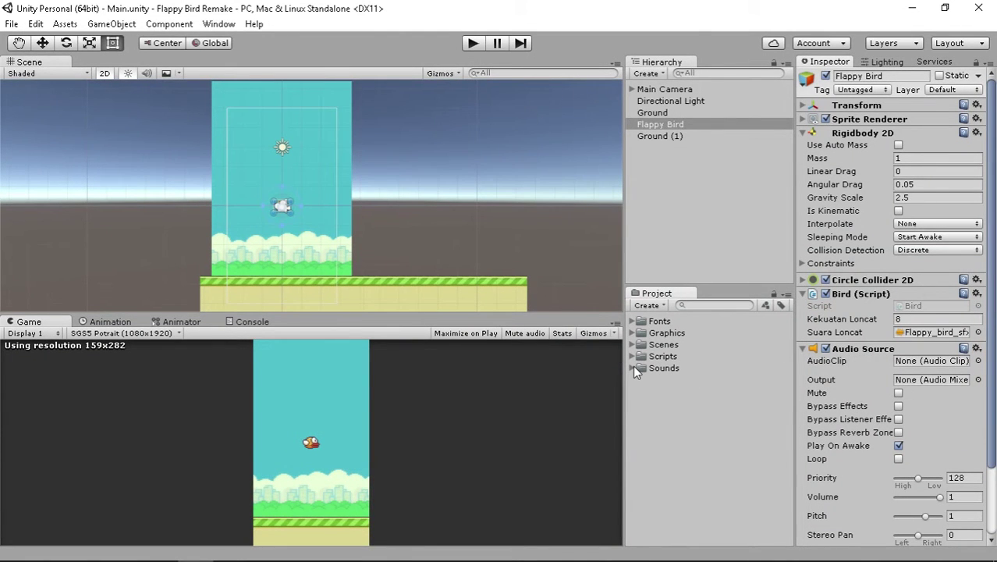
Step: Add a UI Text element to the scene, creating a Canvas and EventSystem
{"action": "left_click", "coordinate": [672, 139]}
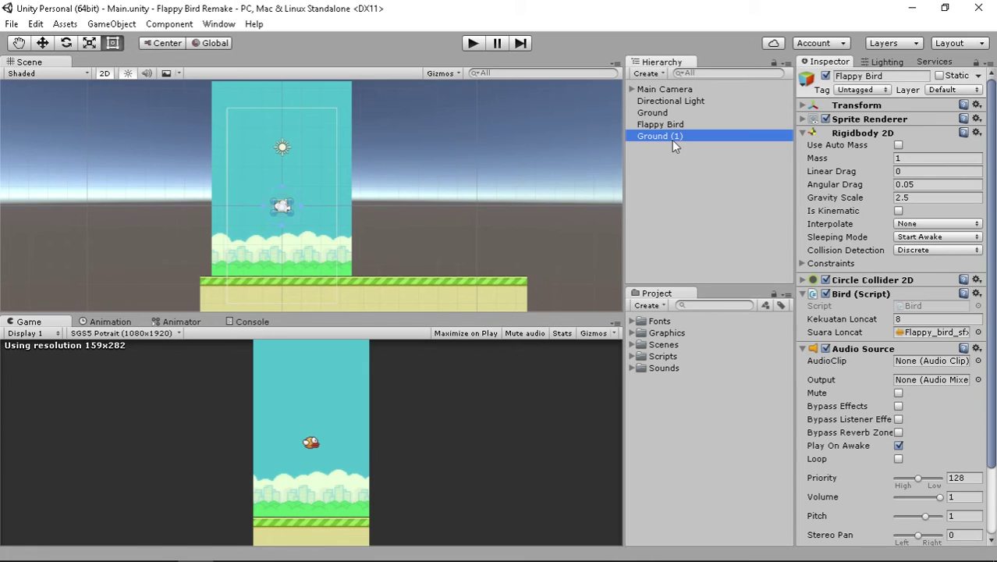
{"action": "left_click", "coordinate": [660, 72]}
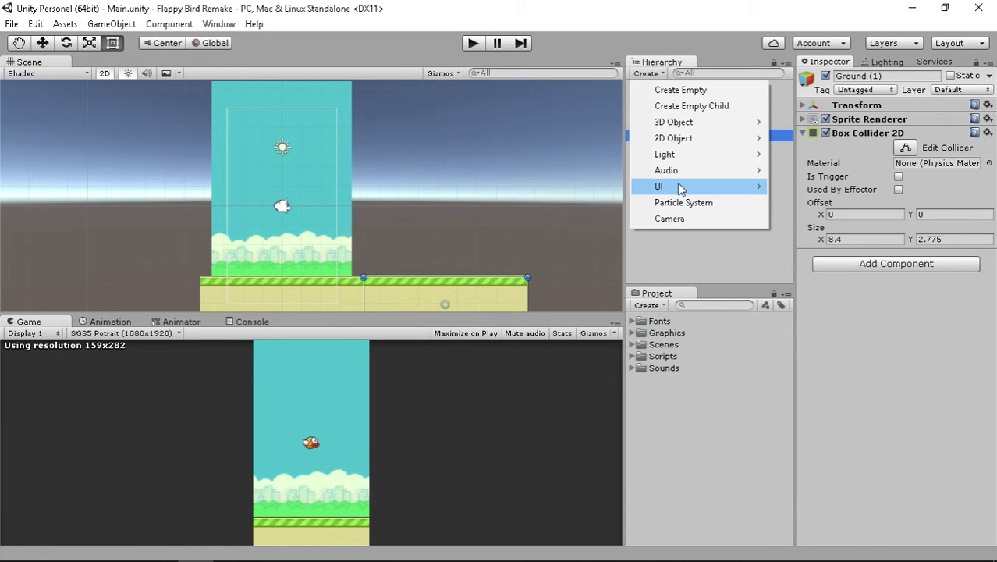
{"action": "mouse_move", "coordinate": [679, 185]}
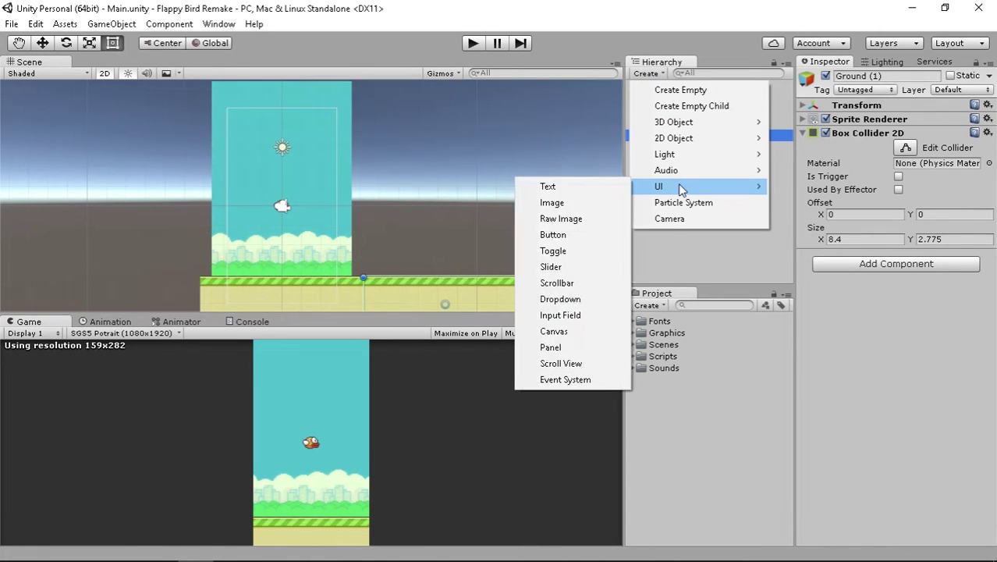
{"action": "left_click", "coordinate": [588, 190]}
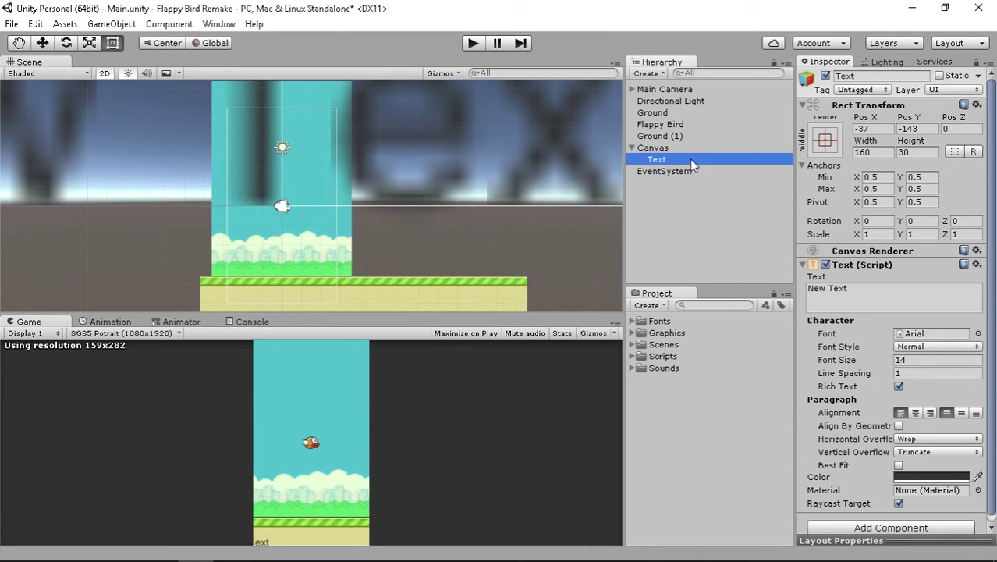
Step: Rename the Canvas to 'Debug Canvas' and select its Text child
{"action": "left_click", "coordinate": [664, 150]}
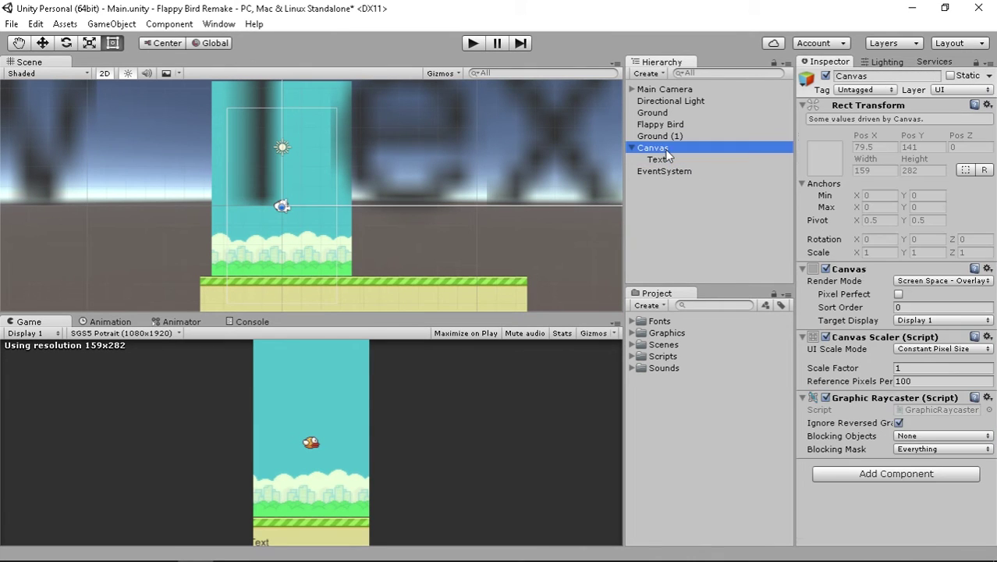
{"action": "left_click", "coordinate": [664, 149]}
{"action": "key", "text": "Home"}
{"action": "type", "text": "D"}
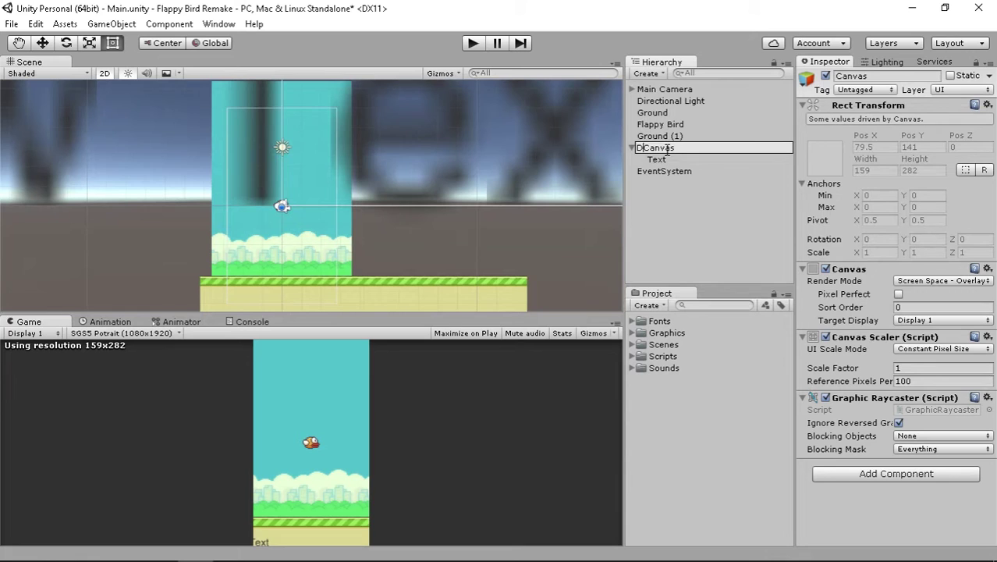
{"action": "type", "text": "ebug"}
{"action": "key", "text": "Return"}
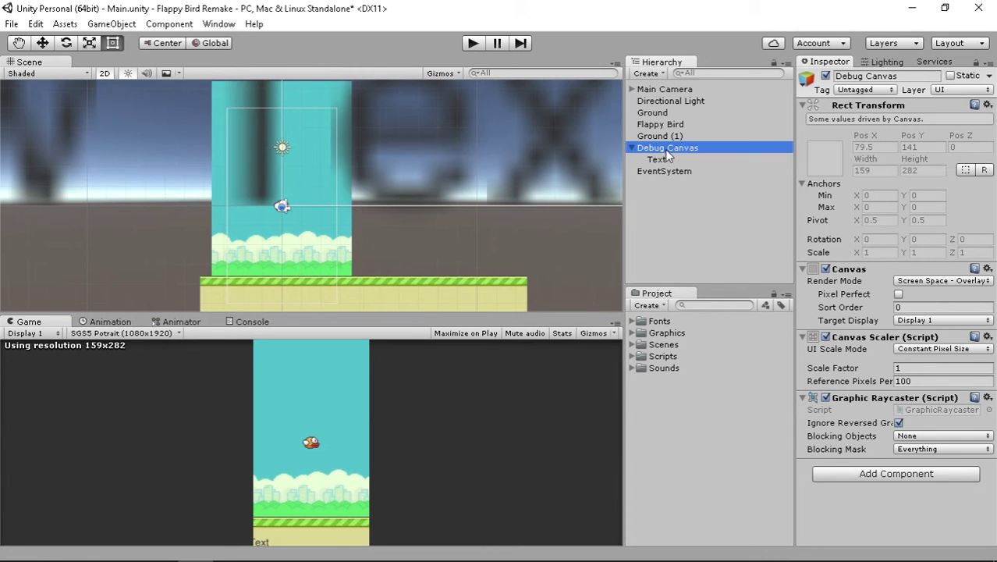
{"action": "left_click", "coordinate": [664, 159]}
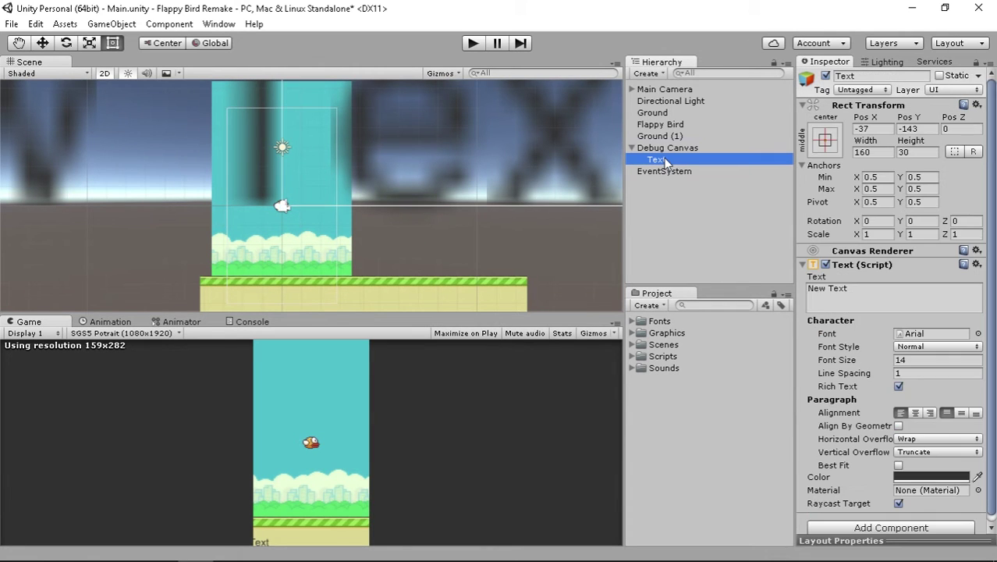
Step: Give the Text the Flappy Bird Font and anchor it to the top-left preset
{"action": "left_click", "coordinate": [633, 321]}
{"action": "left_click_drag", "start_coordinate": [687, 333], "coordinate": [909, 340]}
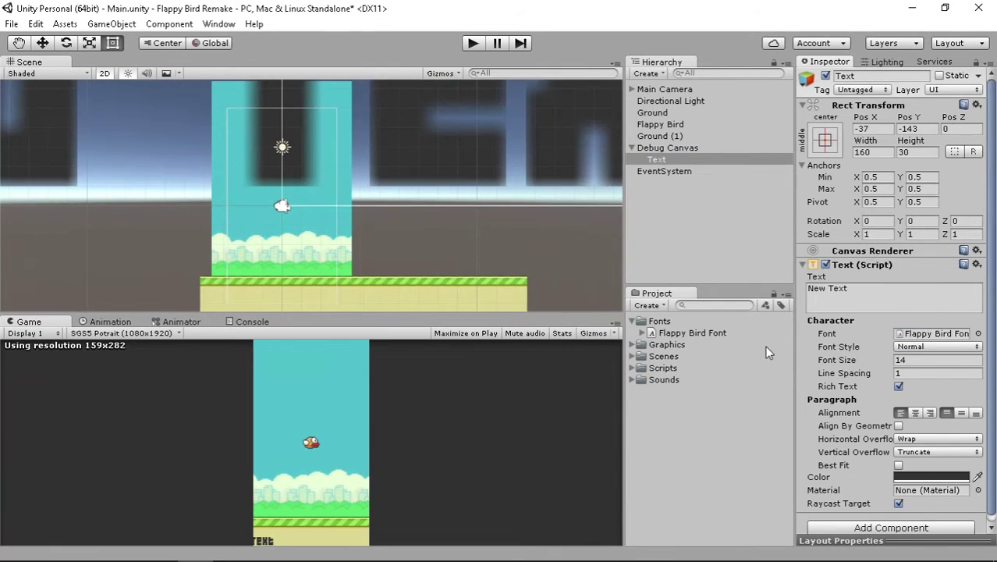
{"action": "left_click", "coordinate": [826, 141]}
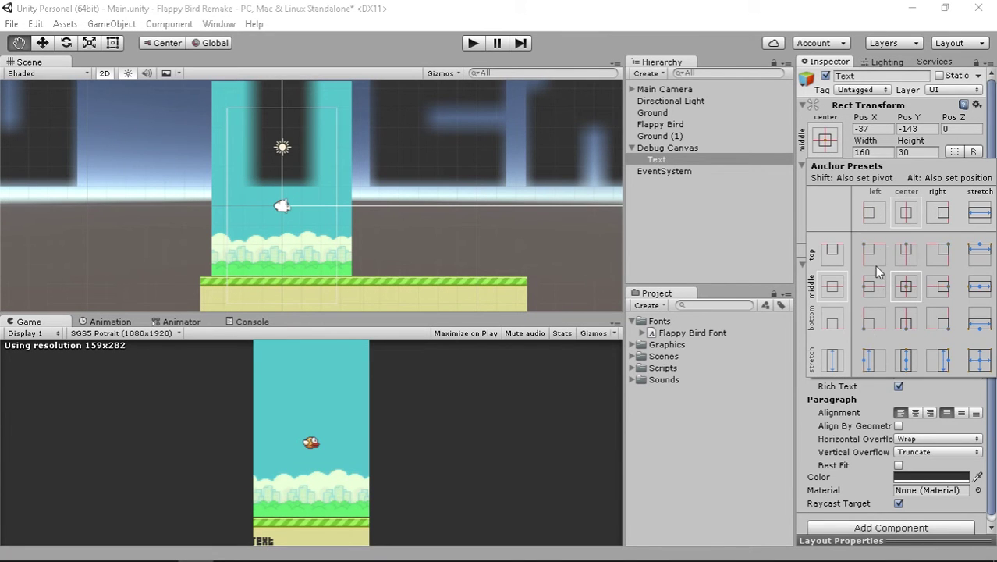
{"action": "left_click", "coordinate": [876, 258], "text": "alt+shift"}
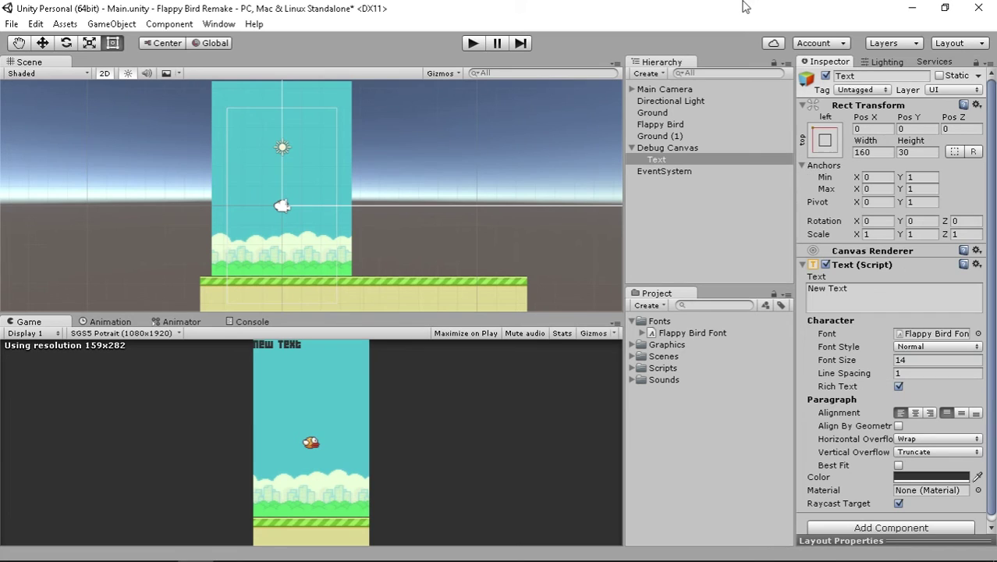
Step: Frame the Text, enable Best Fit, and narrow its box to about 81.2 × 16.7
{"action": "scroll", "coordinate": [468, 176], "scroll_direction": "down", "scroll_amount": 2}
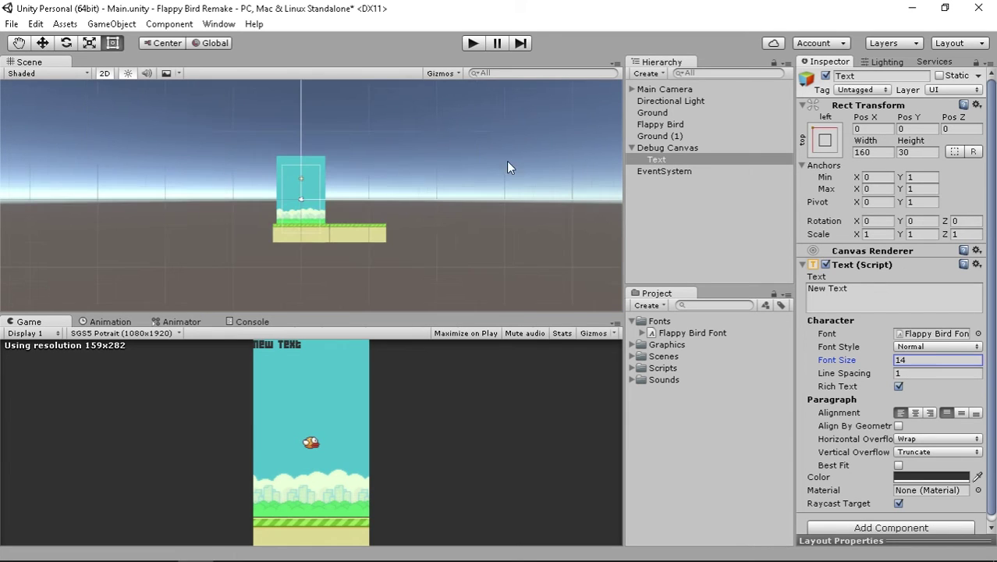
{"action": "left_click", "coordinate": [670, 159]}
{"action": "key", "text": "f"}
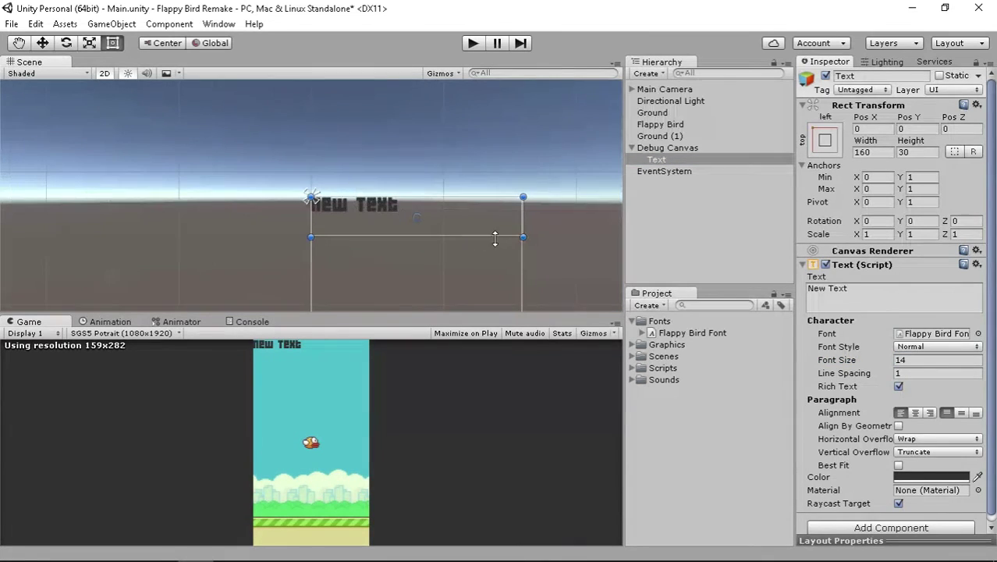
{"action": "left_click", "coordinate": [898, 465]}
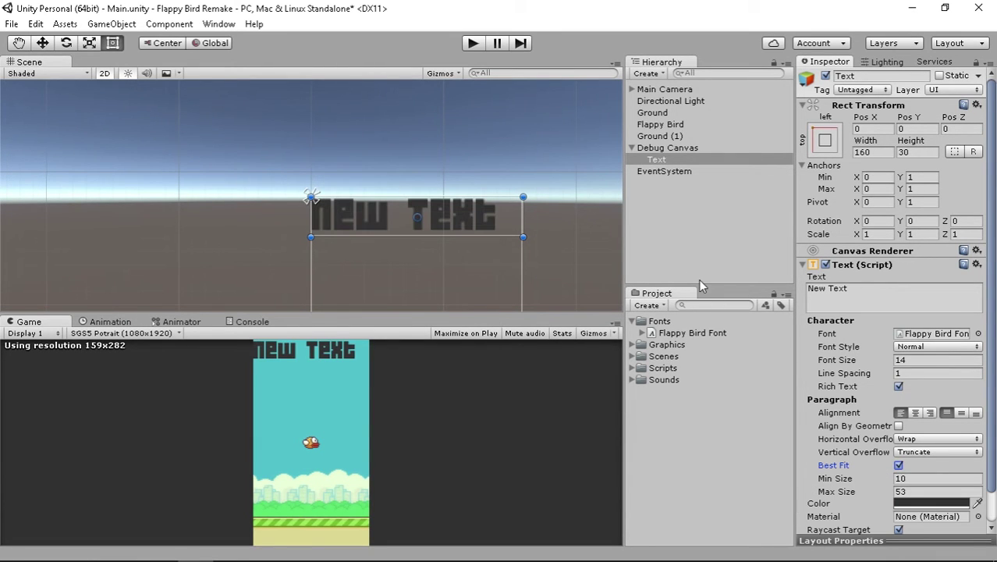
{"action": "mouse_move", "coordinate": [523, 227]}
{"action": "left_mouse_down"}
{"action": "mouse_move", "coordinate": [384, 224]}
{"action": "mouse_move", "coordinate": [399, 210]}
{"action": "left_mouse_up"}
{"action": "key", "text": "Right"}
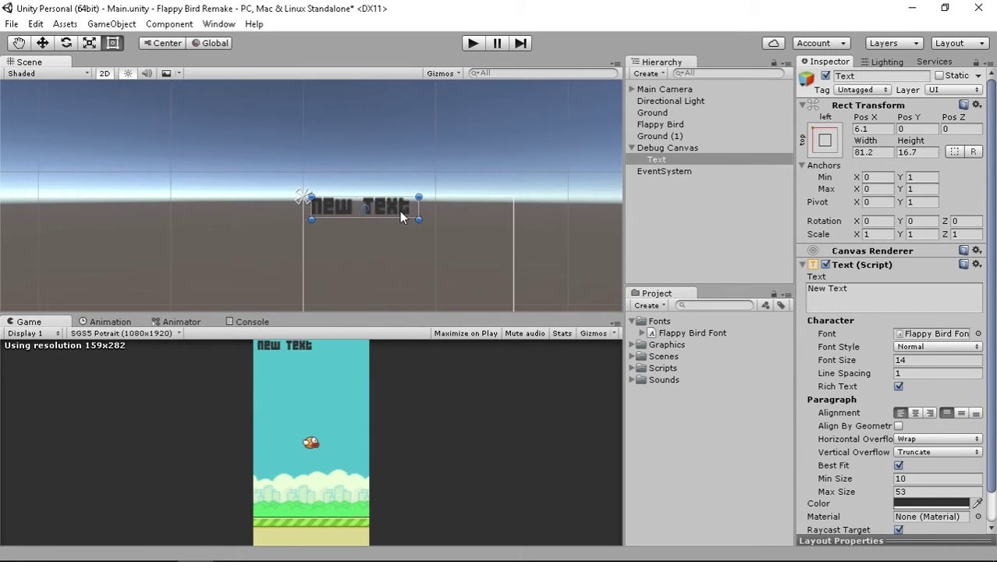
Step: Save the scene and change the Text content to 'Velocity : 0,0,0'
{"action": "key", "text": "ctrl+s"}
{"action": "left_click", "coordinate": [852, 289]}
{"action": "type", "text": "Velocity"}
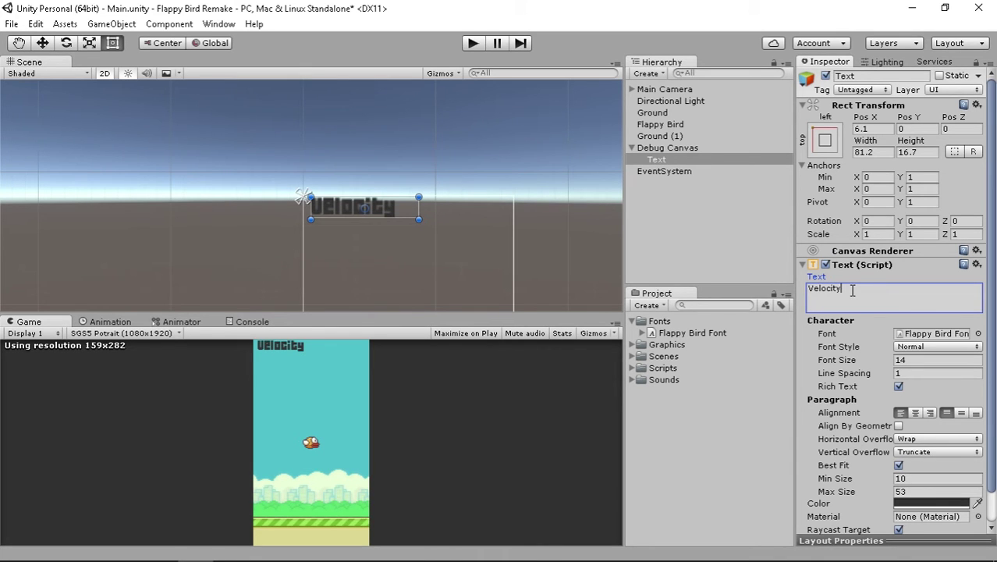
{"action": "type", "text": " : "}
{"action": "type", "text": "0,"}
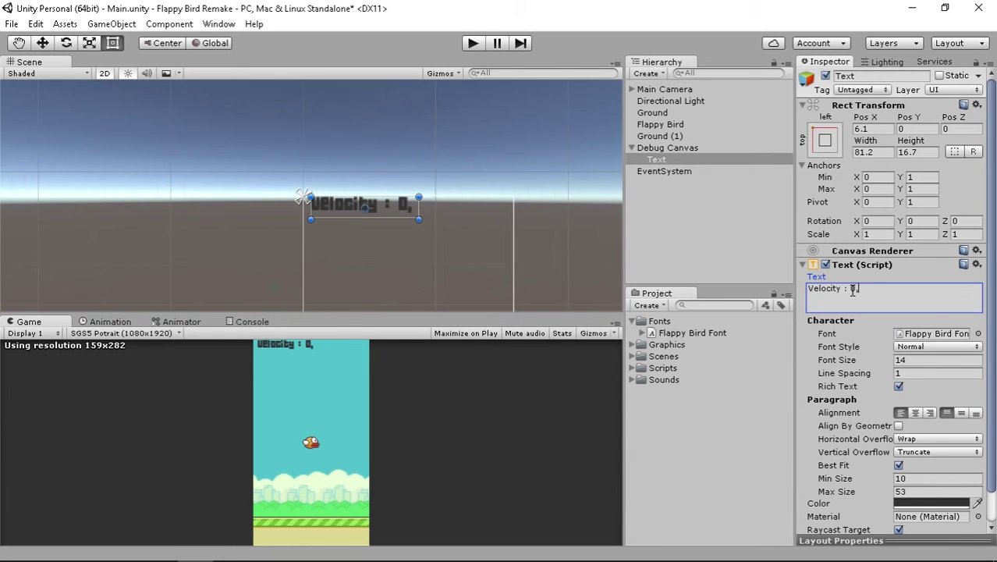
{"action": "type", "text": "0,0"}
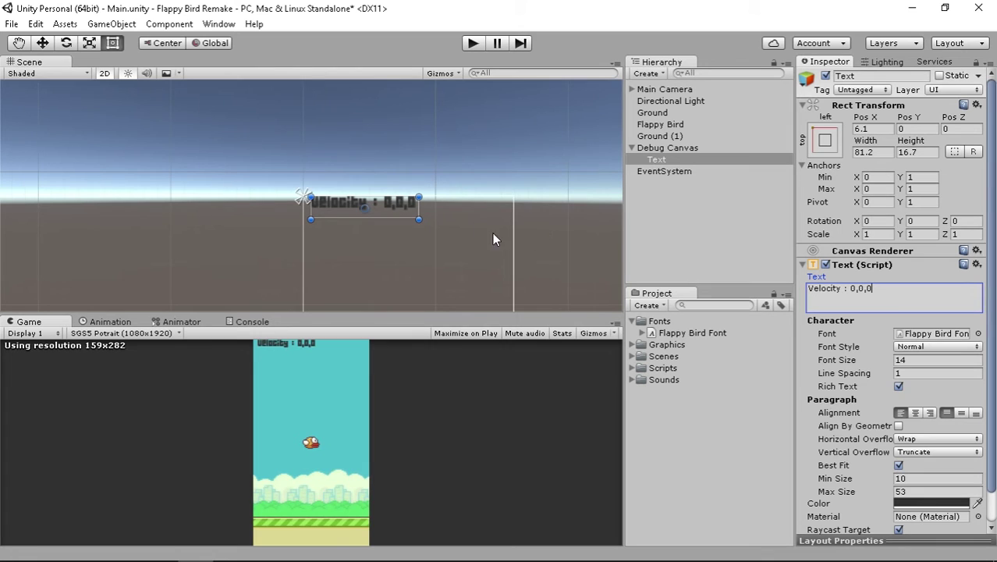
Step: Enlarge the text box to 159 × 32.2 so the label fits one line, then save
{"action": "left_click_drag", "start_coordinate": [387, 219], "coordinate": [387, 240]}
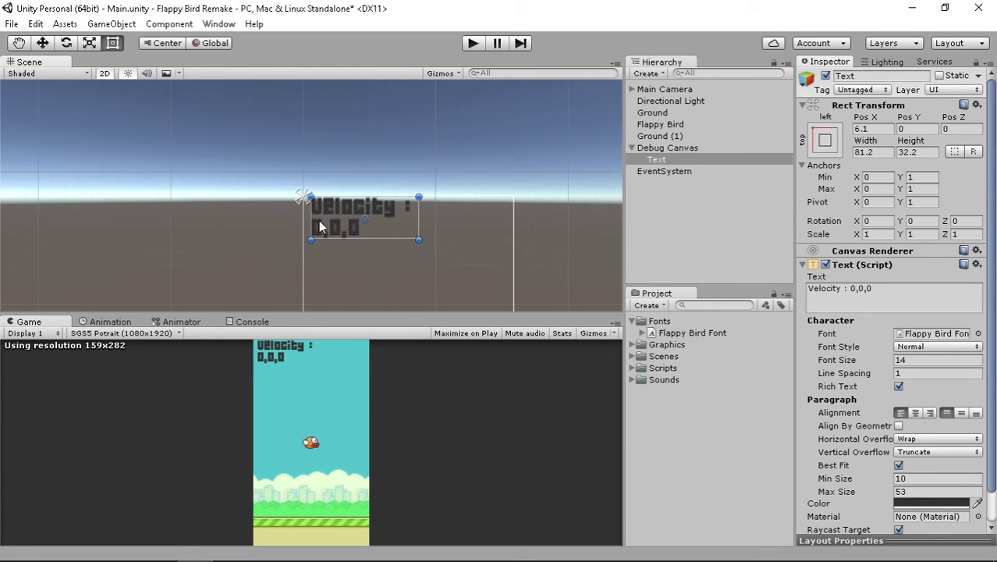
{"action": "left_click_drag", "start_coordinate": [310, 211], "coordinate": [307, 211]}
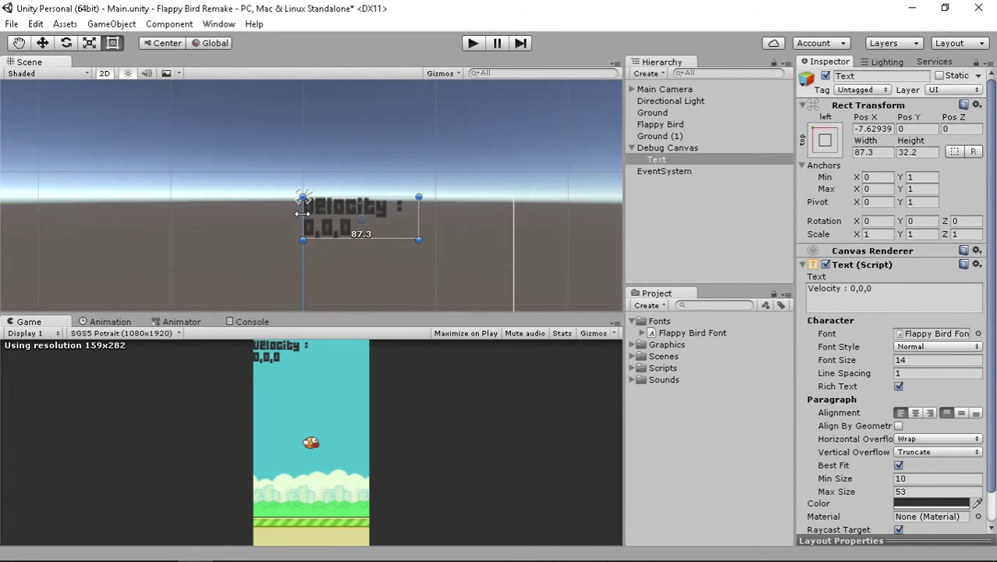
{"action": "left_click_drag", "start_coordinate": [422, 222], "coordinate": [521, 238]}
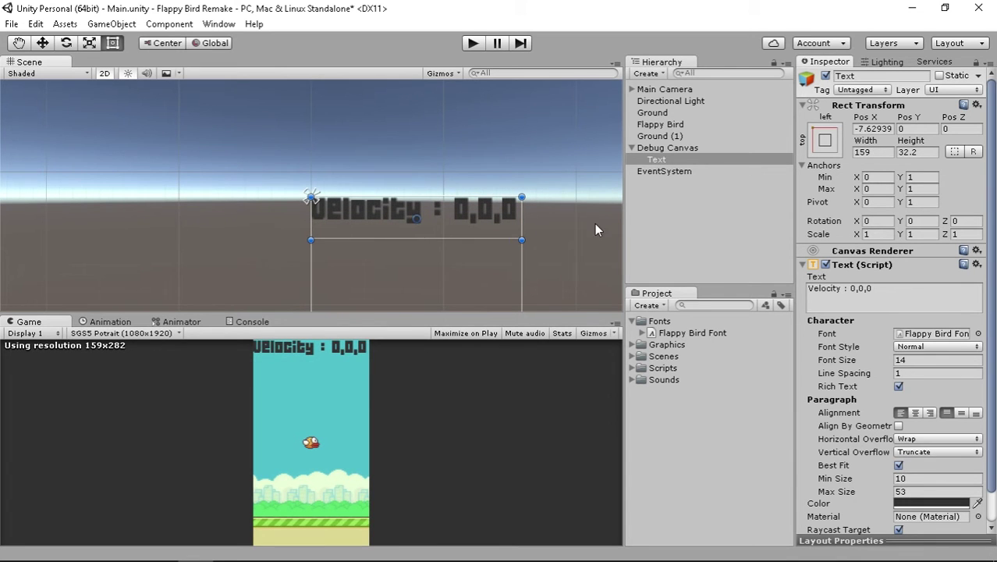
{"action": "key", "text": "ctrl+s"}
{"action": "left_click", "coordinate": [631, 322]}
Step: Create a C# script named Debugging in the Scripts folder and open it in MonoDevelop
{"action": "left_click", "coordinate": [632, 355]}
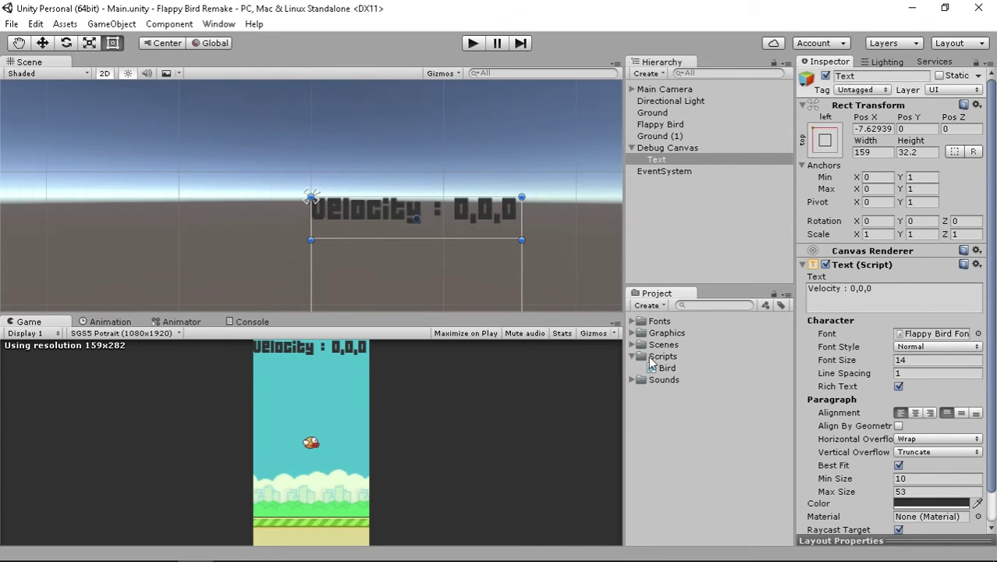
{"action": "right_click", "coordinate": [651, 364]}
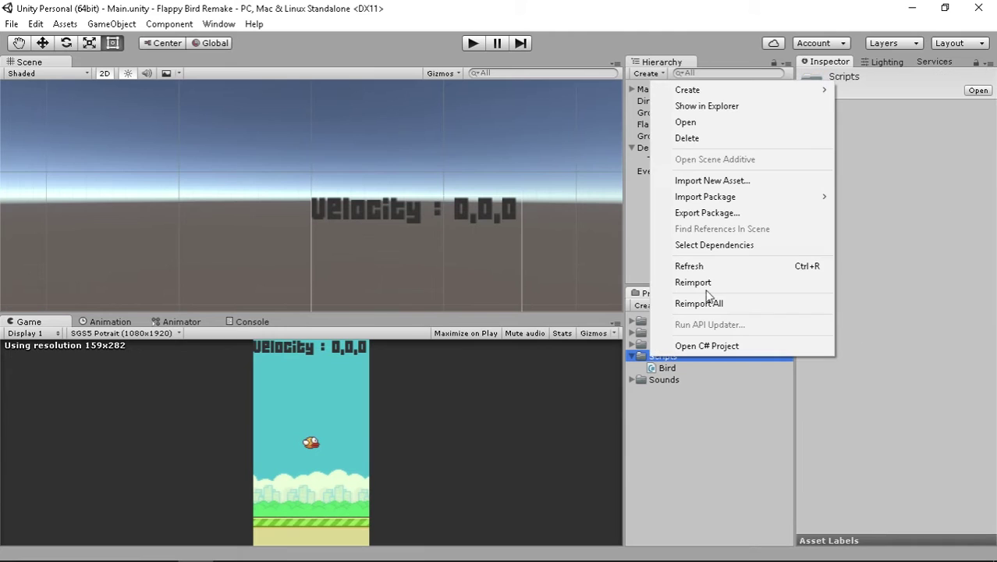
{"action": "mouse_move", "coordinate": [694, 102]}
{"action": "left_click", "coordinate": [618, 114]}
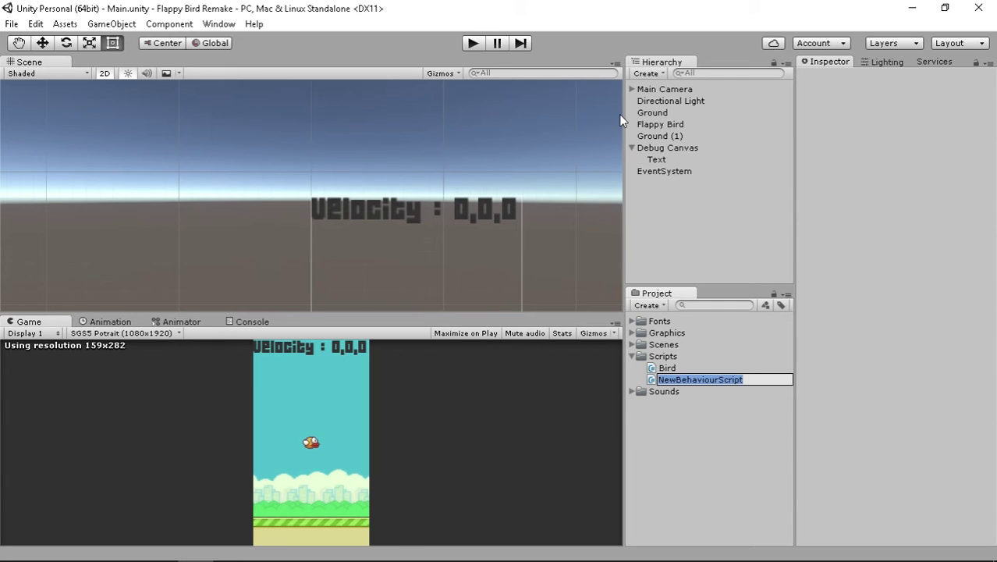
{"action": "type", "text": "Deb"}
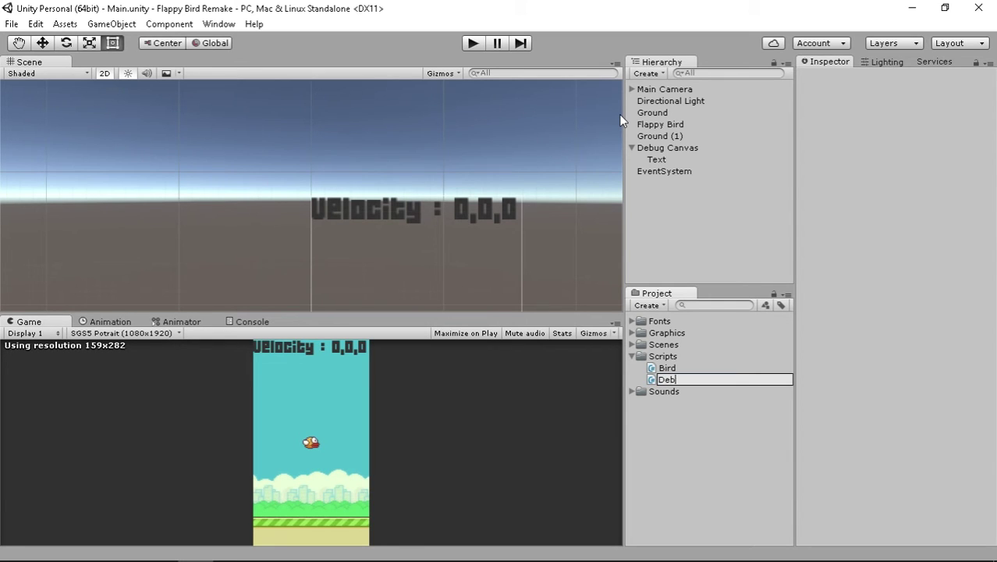
{"action": "type", "text": "ugging"}
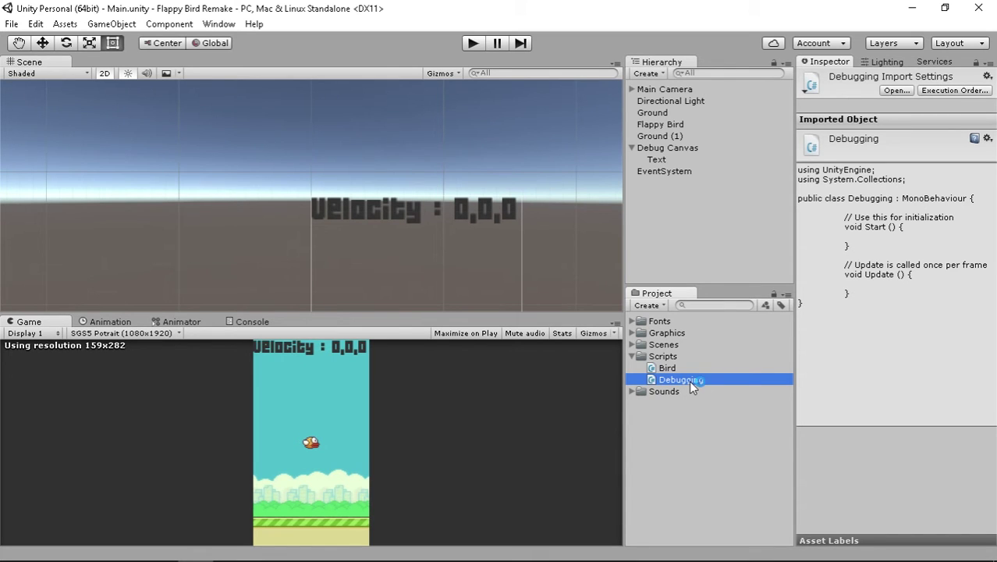
{"action": "double_click", "coordinate": [689, 380]}
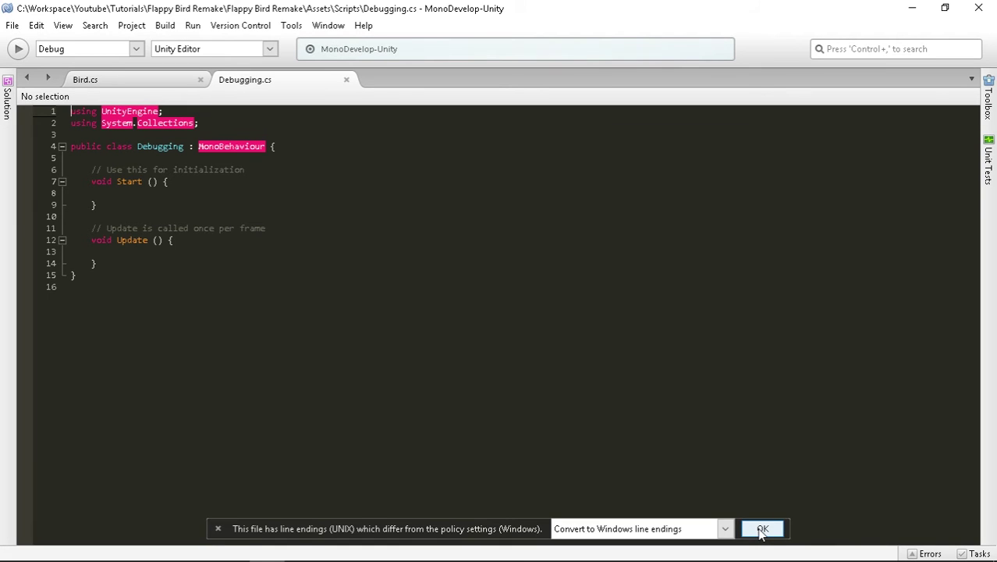
Step: Accept Windows line endings for Debugging.cs and add blank lines in the class body
{"action": "left_click", "coordinate": [761, 530]}
{"action": "left_click", "coordinate": [113, 159]}
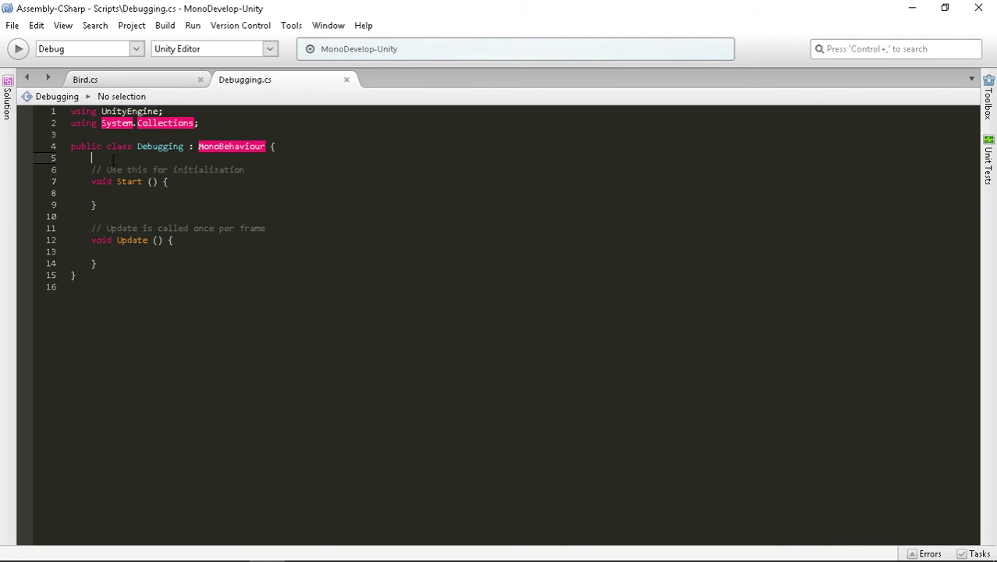
{"action": "key", "text": "Return"}
{"action": "key", "text": "Return"}
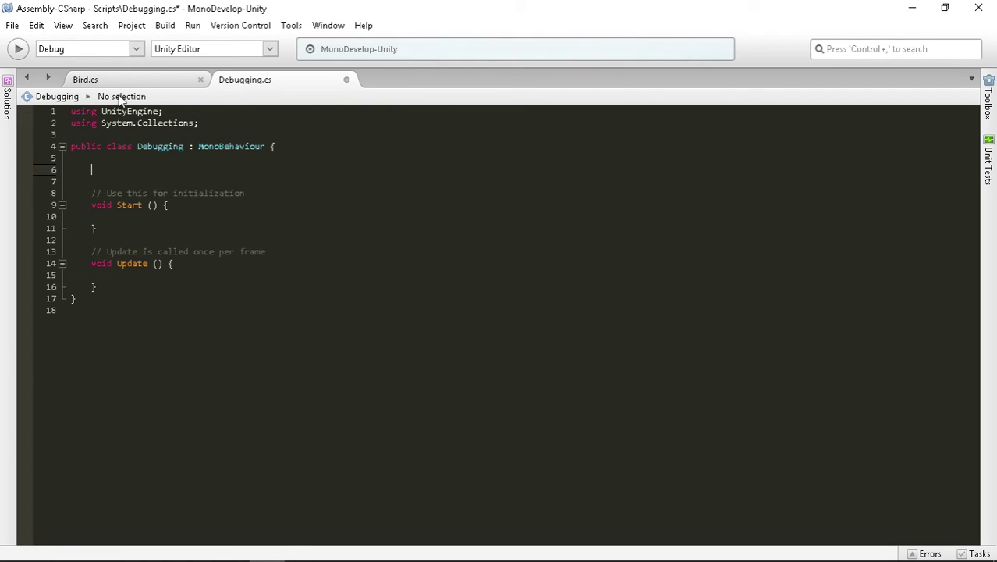
Step: Review the Bird script for reference, then return to Debugging.cs
{"action": "left_click", "coordinate": [147, 80]}
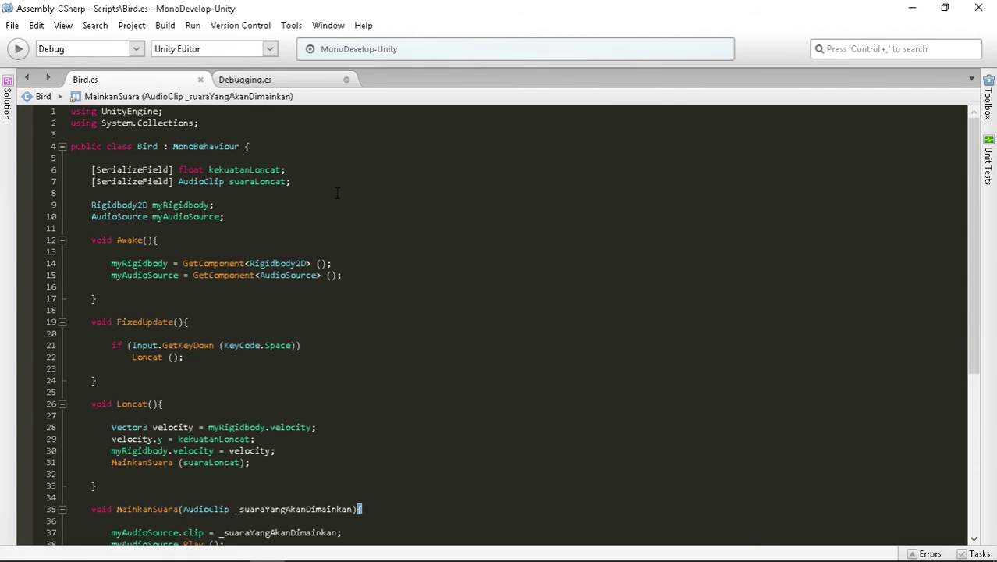
{"action": "scroll", "coordinate": [346, 203], "scroll_direction": "down", "scroll_amount": 1}
{"action": "scroll", "coordinate": [346, 203], "scroll_direction": "down", "scroll_amount": 1}
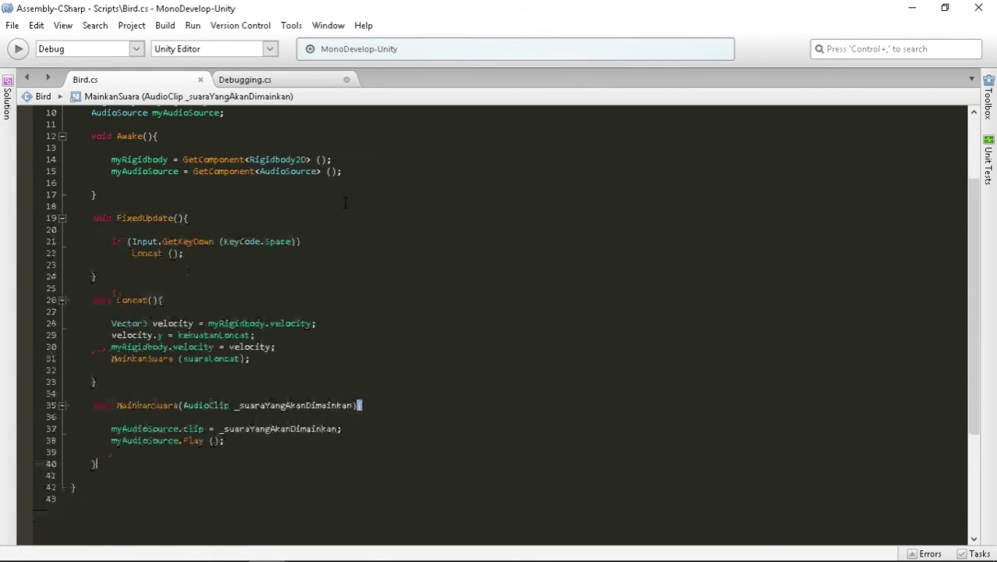
{"action": "scroll", "coordinate": [345, 203], "scroll_direction": "up", "scroll_amount": 1}
{"action": "scroll", "coordinate": [346, 203], "scroll_direction": "up", "scroll_amount": 2}
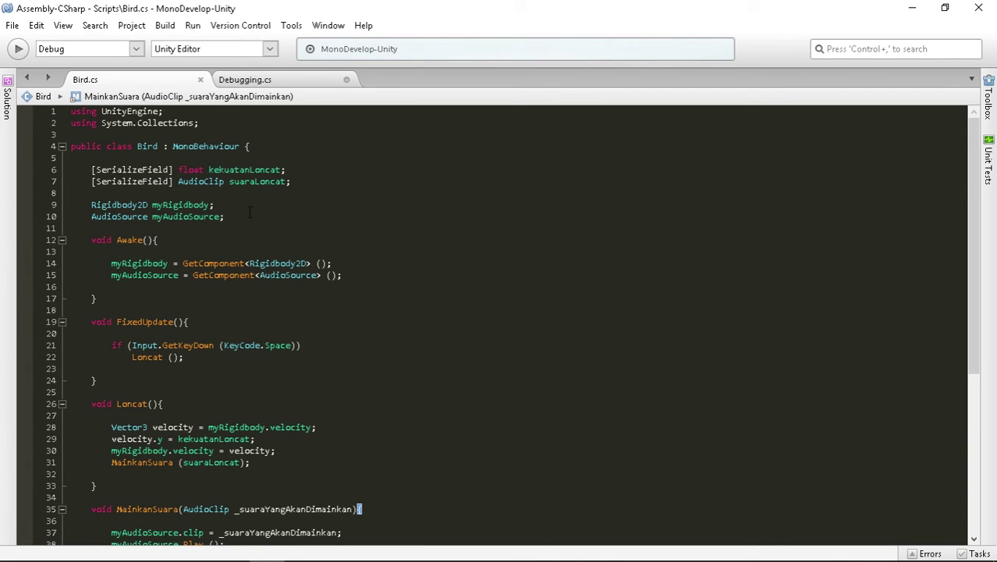
{"action": "scroll", "coordinate": [250, 210], "scroll_direction": "down", "scroll_amount": 4}
{"action": "scroll", "coordinate": [249, 211], "scroll_direction": "up", "scroll_amount": 3}
{"action": "left_click", "coordinate": [247, 79]}
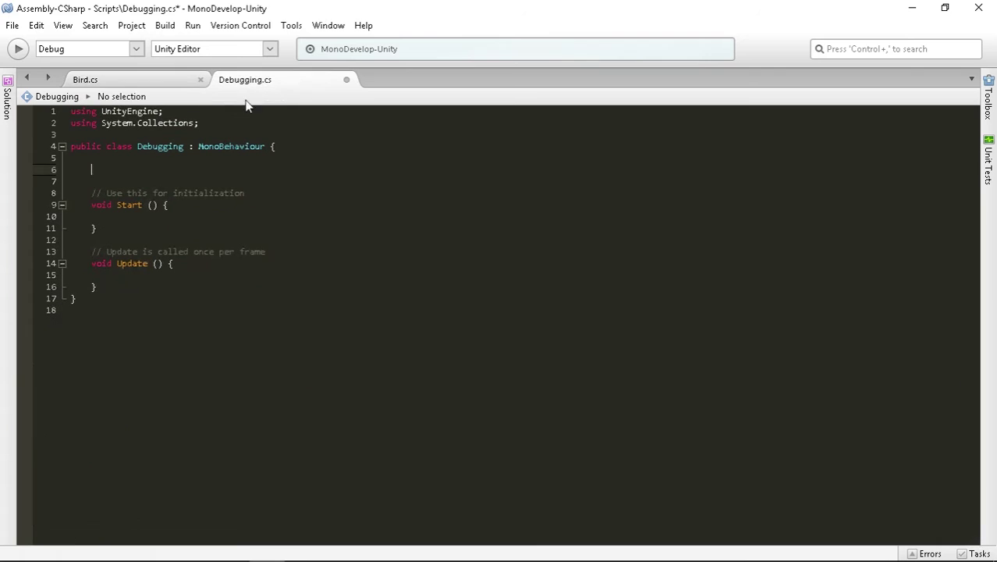
Step: Declare a [SerializeField] Rigidbody2D birdRigidbody field and begin a second [SerializeField] line
{"action": "type", "text": "[Seria"}
{"action": "key", "text": "Return"}
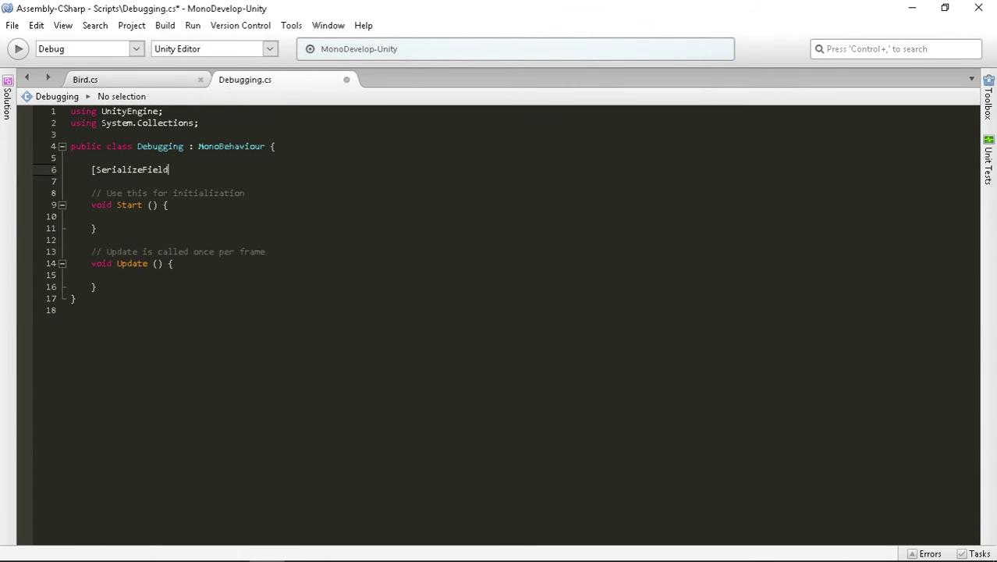
{"action": "type", "text": "] "}
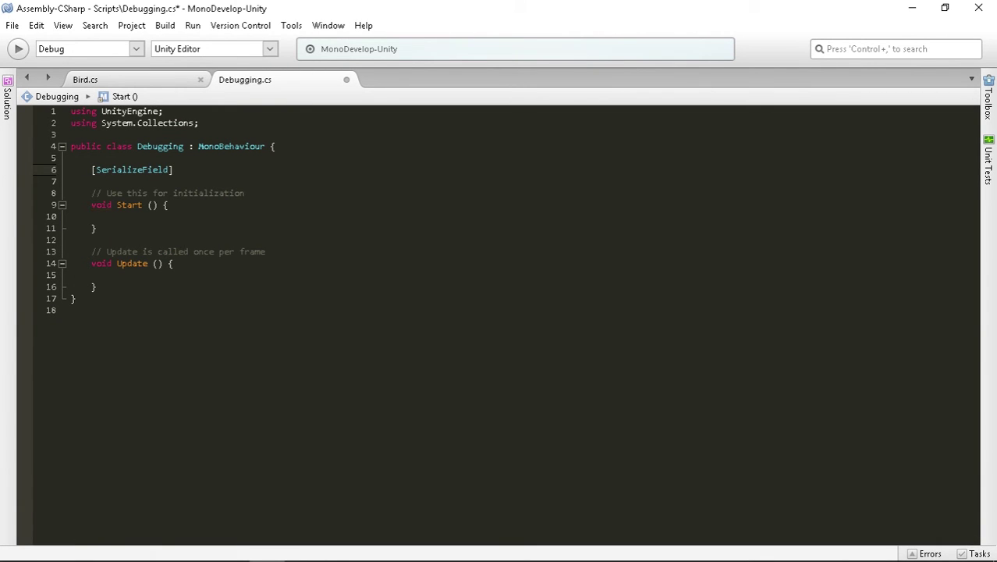
{"action": "type", "text": "rigidbo"}
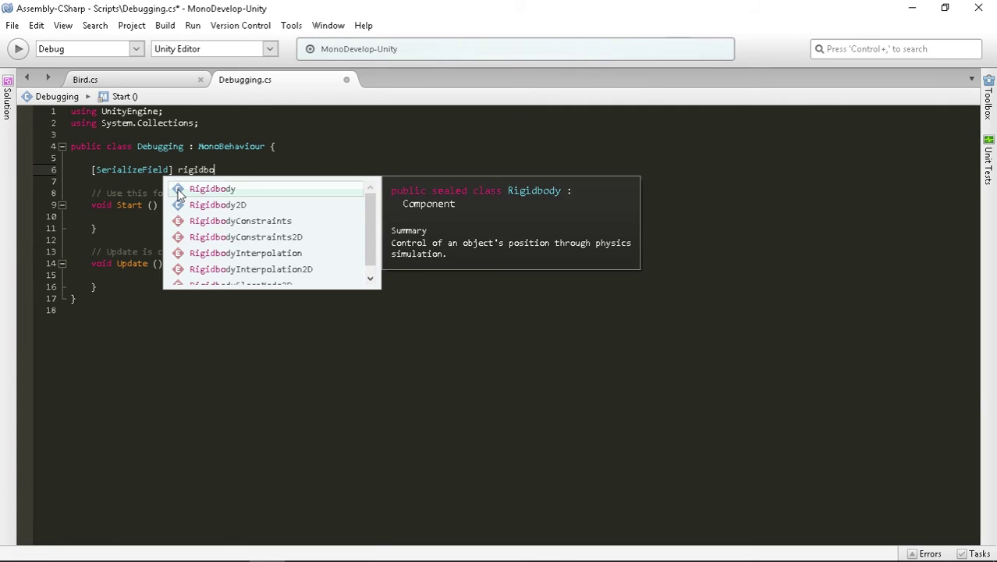
{"action": "type", "text": "2D "}
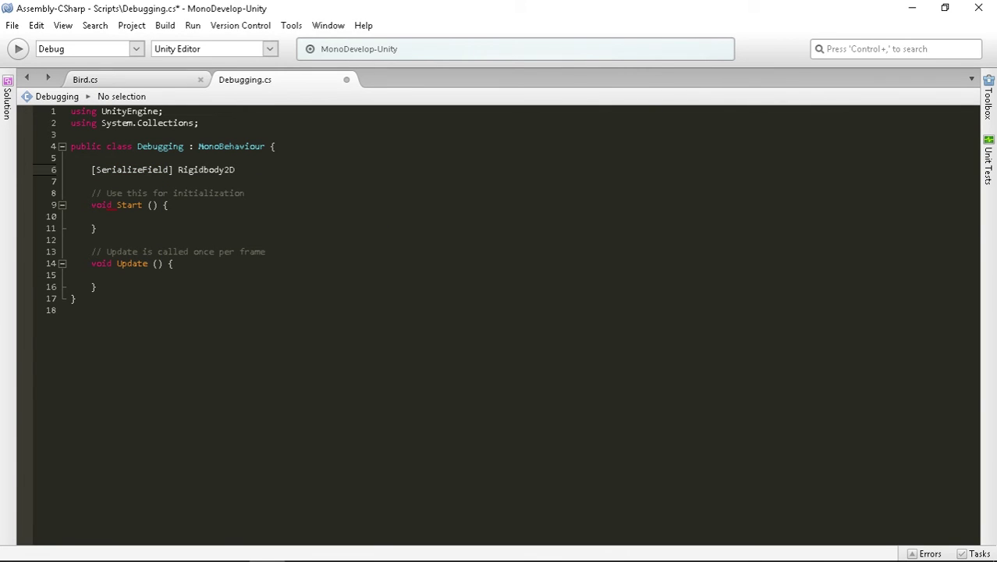
{"action": "type", "text": "birdRigi"}
{"action": "type", "text": "dbody;"}
{"action": "key", "text": "Return"}
{"action": "type", "text": "[S"}
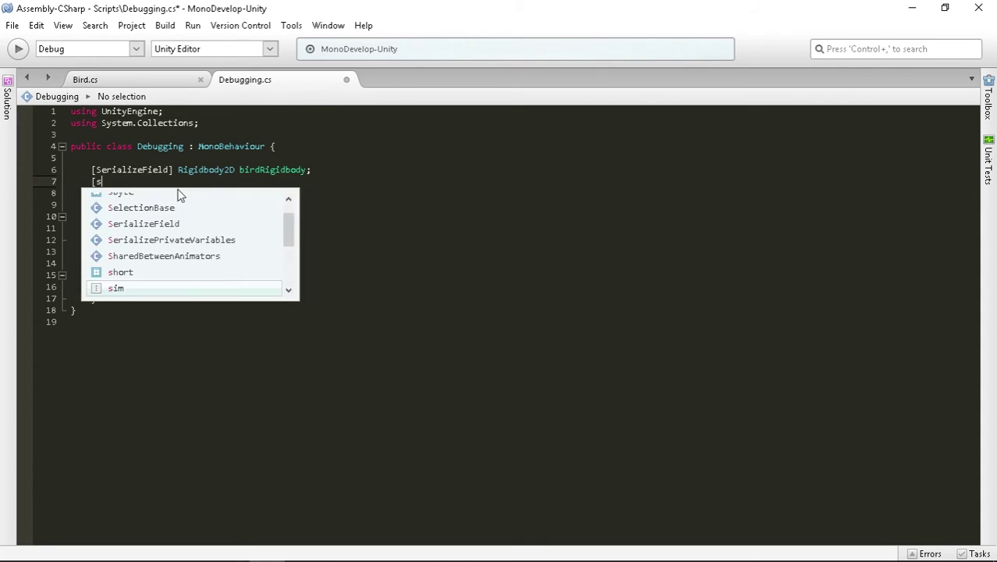
{"action": "type", "text": "er"}
{"action": "key", "text": "Return"}
{"action": "type", "text": "]"}
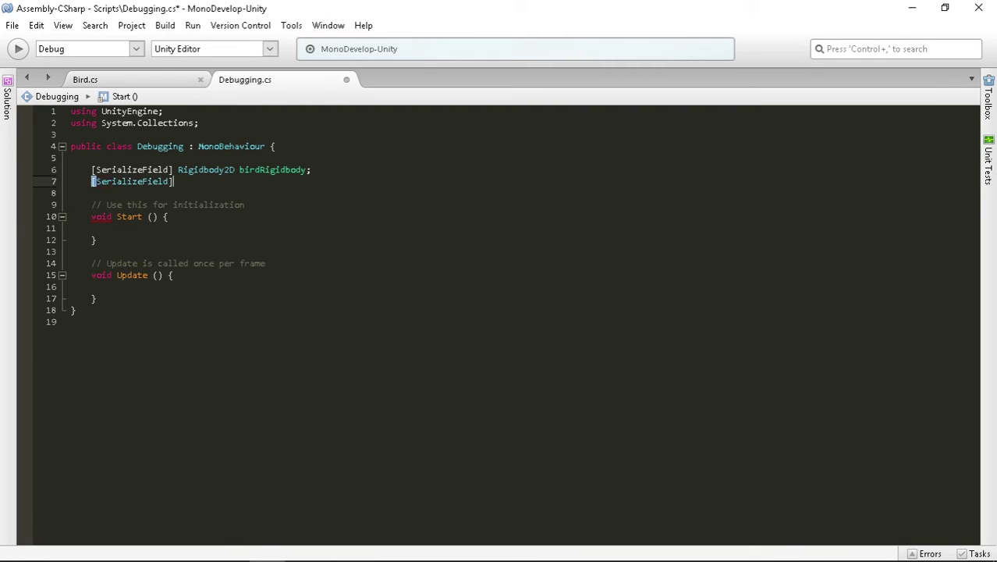
Step: Add 'using UnityEngine.UI;' to the imports and save Debugging.cs
{"action": "left_click", "coordinate": [190, 134]}
{"action": "key", "text": "Return"}
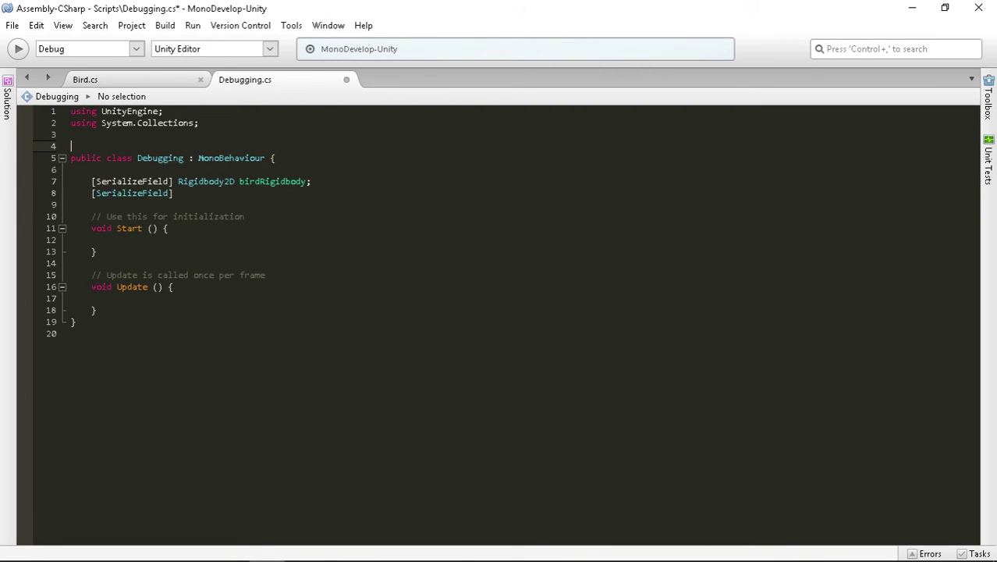
{"action": "key", "text": "Up"}
{"action": "type", "text": "using "}
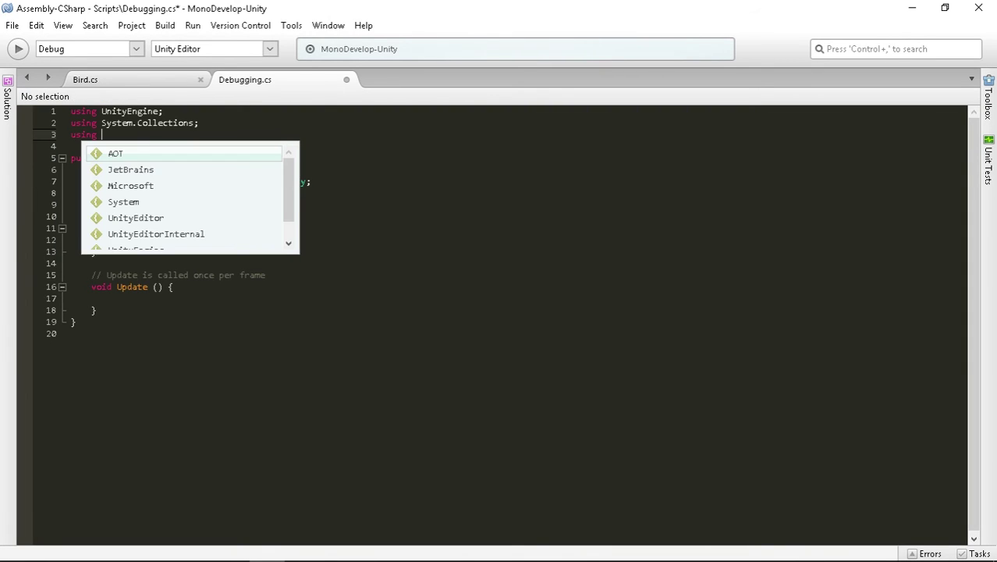
{"action": "type", "text": "unity"}
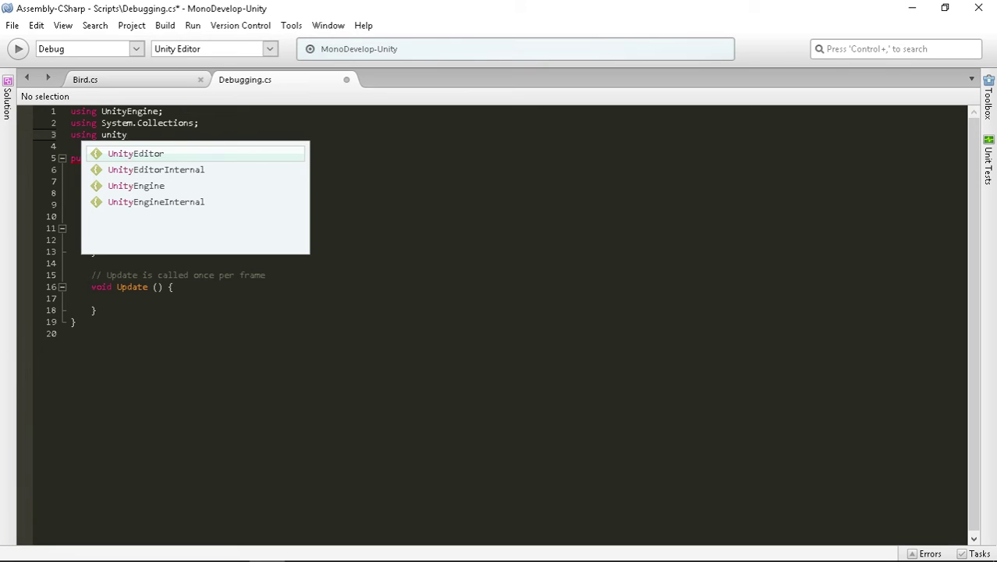
{"action": "key", "text": "Down"}
{"action": "key", "text": "Down"}
{"action": "key", "text": "Return"}
{"action": "type", "text": "."}
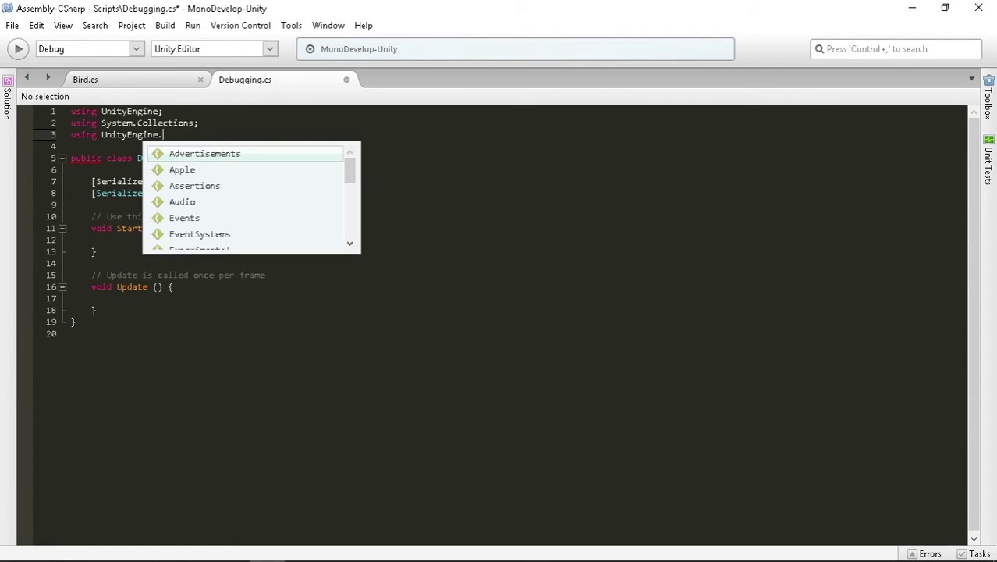
{"action": "type", "text": "UI;"}
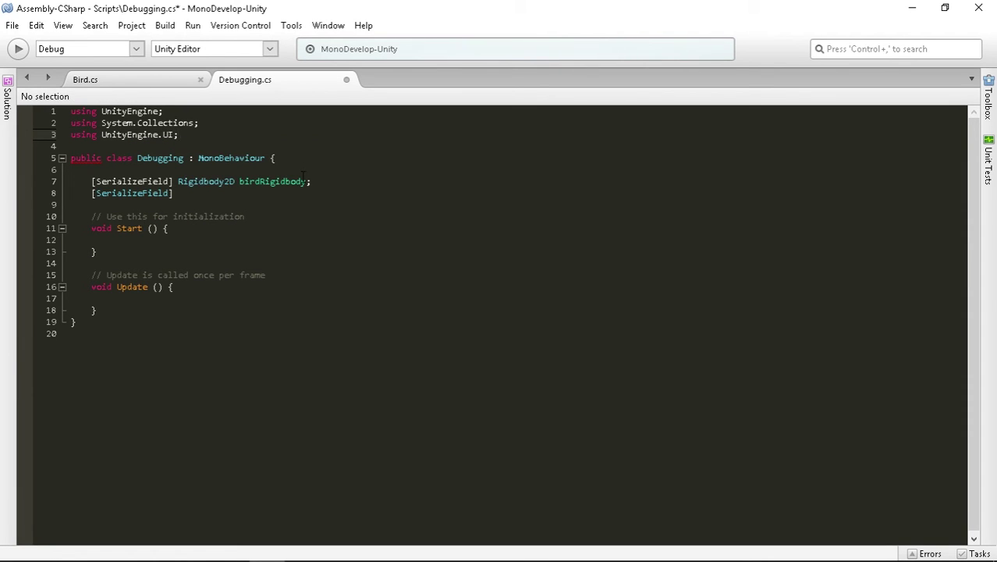
{"action": "key", "text": "ctrl+s"}
Step: Complete the second field as [SerializeField] Text velocityText;
{"action": "left_click", "coordinate": [222, 202]}
{"action": "key", "text": "Up"}
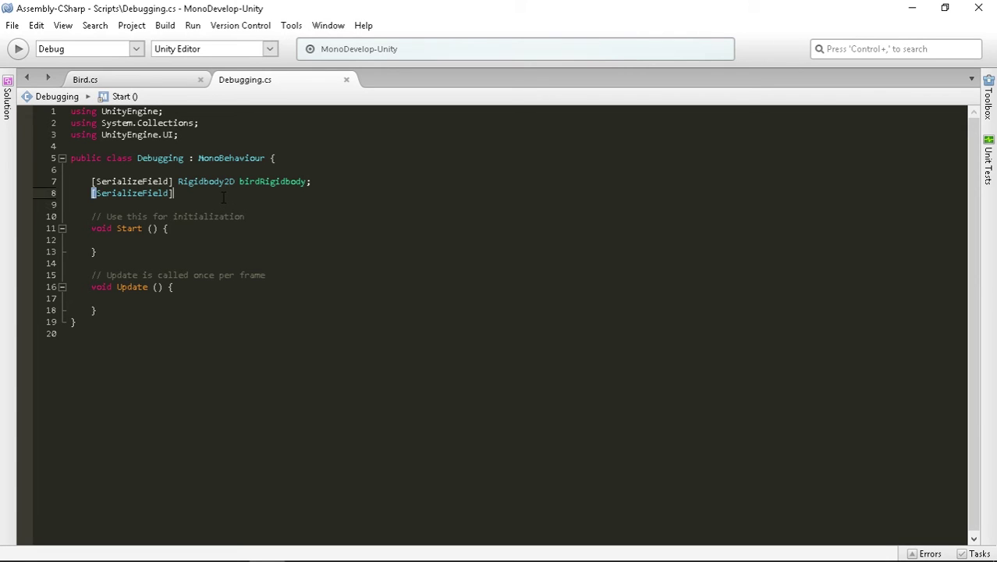
{"action": "type", "text": " text"}
{"action": "key", "text": "Return"}
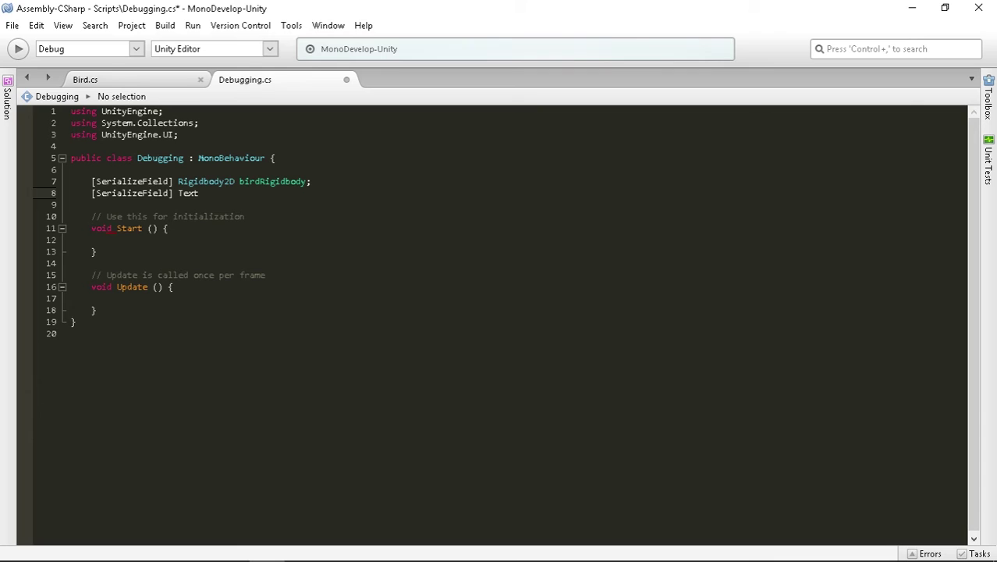
{"action": "type", "text": "de"}
{"action": "type", "text": "bugg"}
{"action": "key", "text": "ctrl+BackSpace"}
{"action": "type", "text": "vel"}
{"action": "type", "text": "ocity"}
{"action": "type", "text": "Text;"}
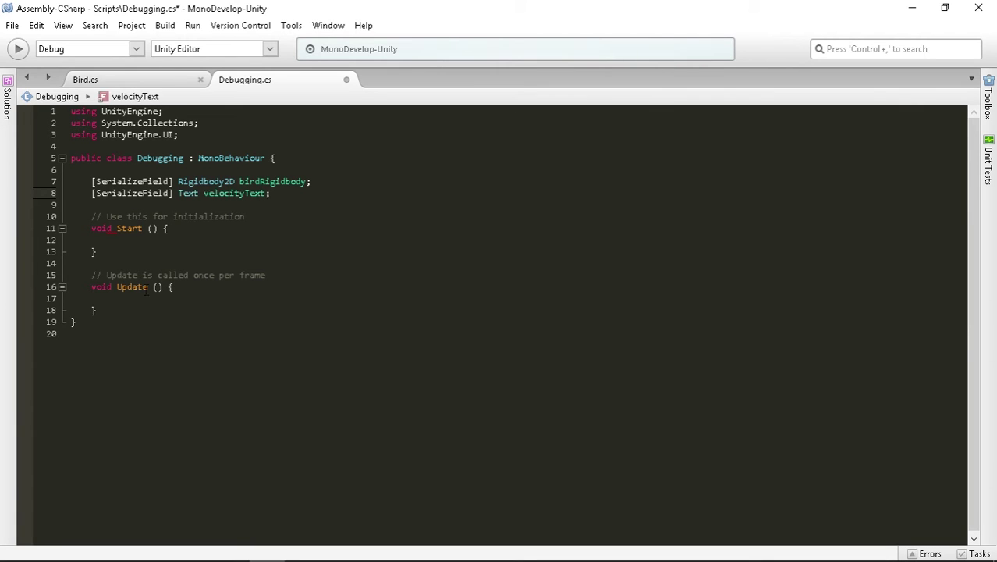
Step: Delete the Start method and the Update comment, leaving room inside Update
{"action": "left_click_drag", "start_coordinate": [122, 254], "coordinate": [63, 205]}
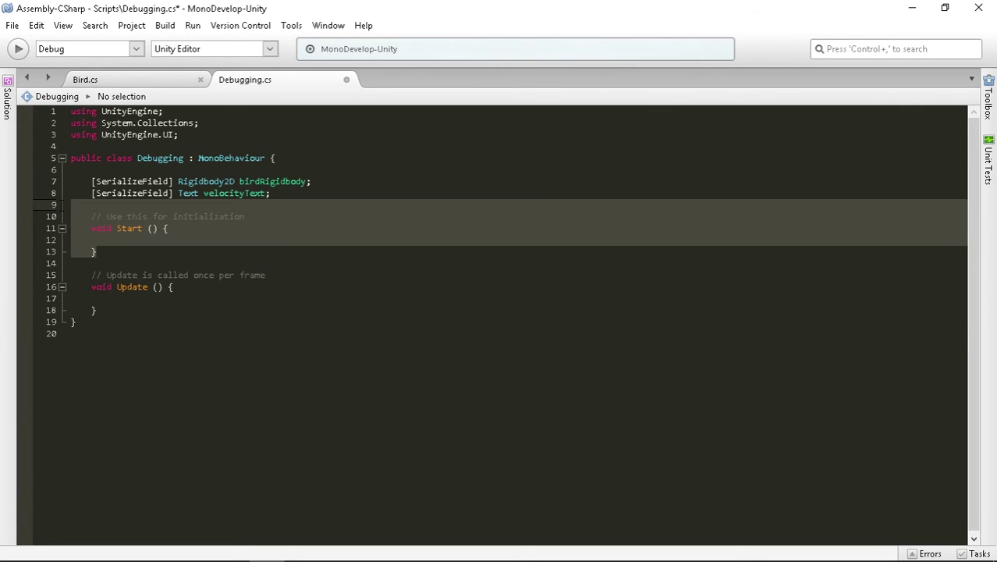
{"action": "key", "text": "Delete"}
{"action": "left_click", "coordinate": [146, 216]}
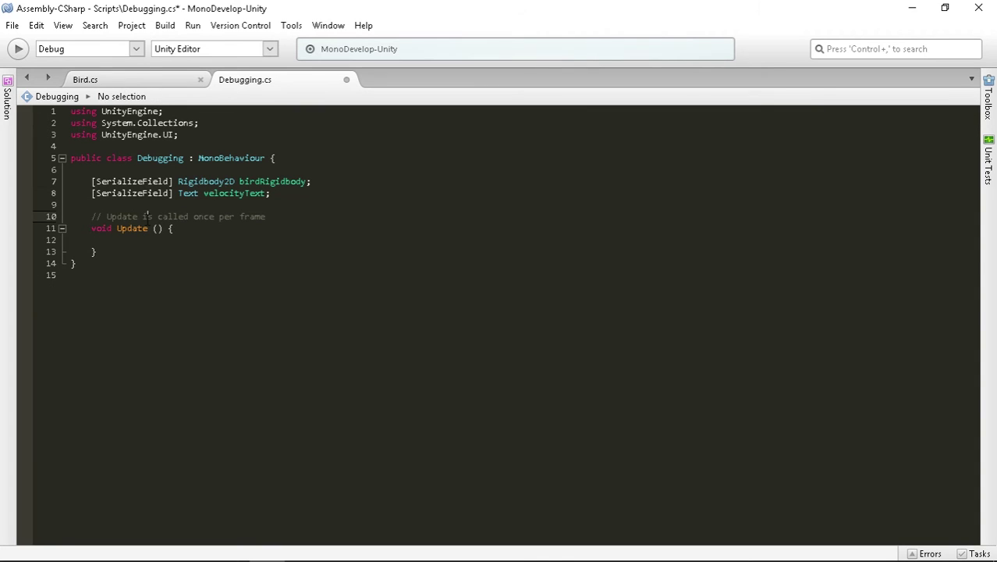
{"action": "triple_click", "coordinate": [146, 216]}
{"action": "key", "text": "Delete"}
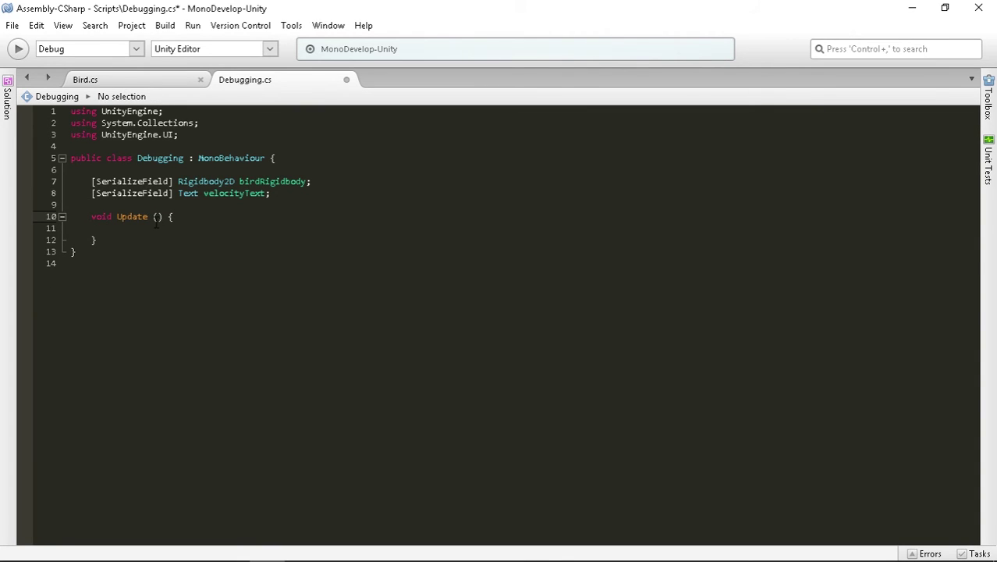
{"action": "left_click", "coordinate": [159, 226]}
{"action": "key", "text": "Return"}
{"action": "key", "text": "Return"}
{"action": "key", "text": "Up"}
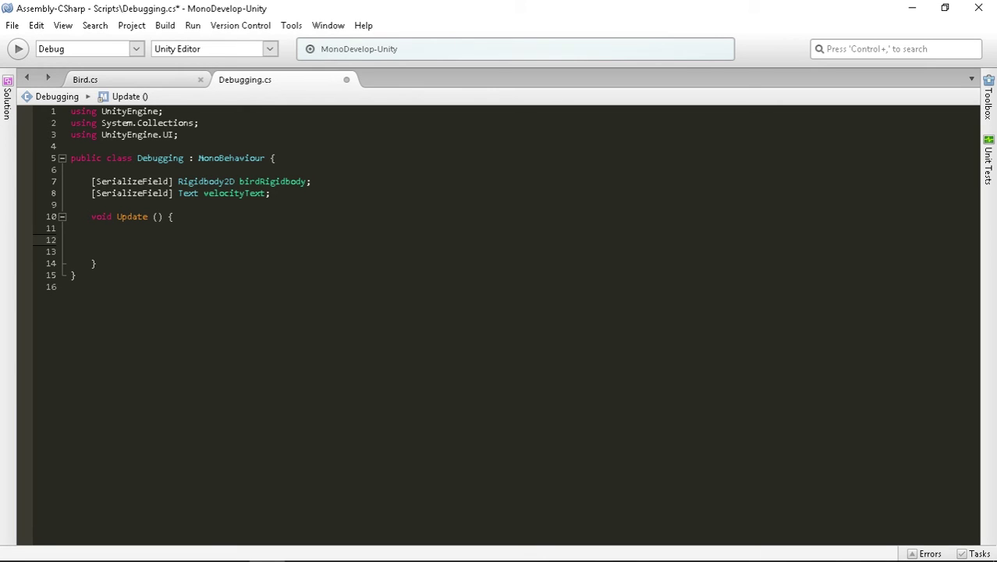
Step: In Update, write velocityText.text = birdRigidbody.velocity.ToString();
{"action": "type", "text": "veloci"}
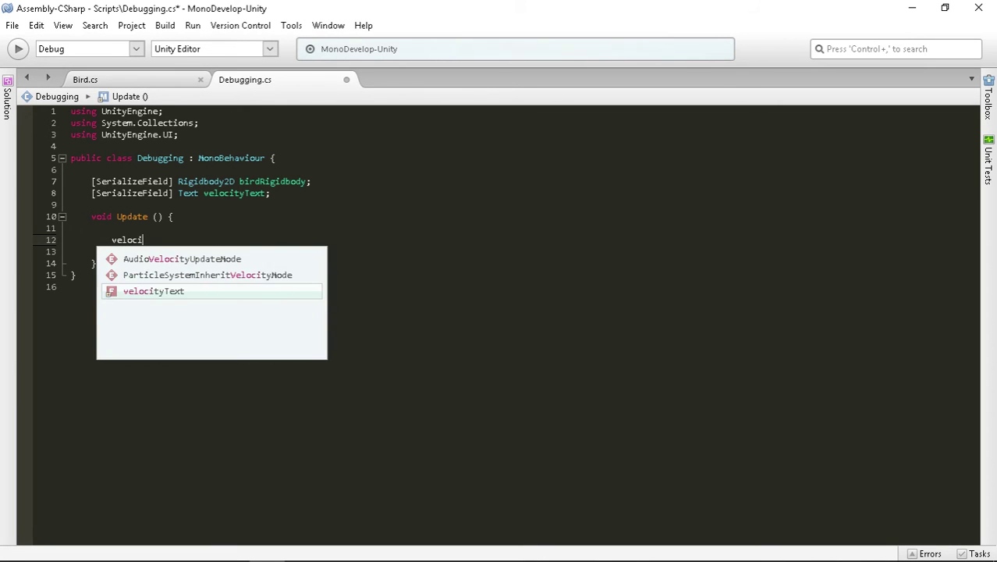
{"action": "key", "text": "Return"}
{"action": "type", "text": ".te"}
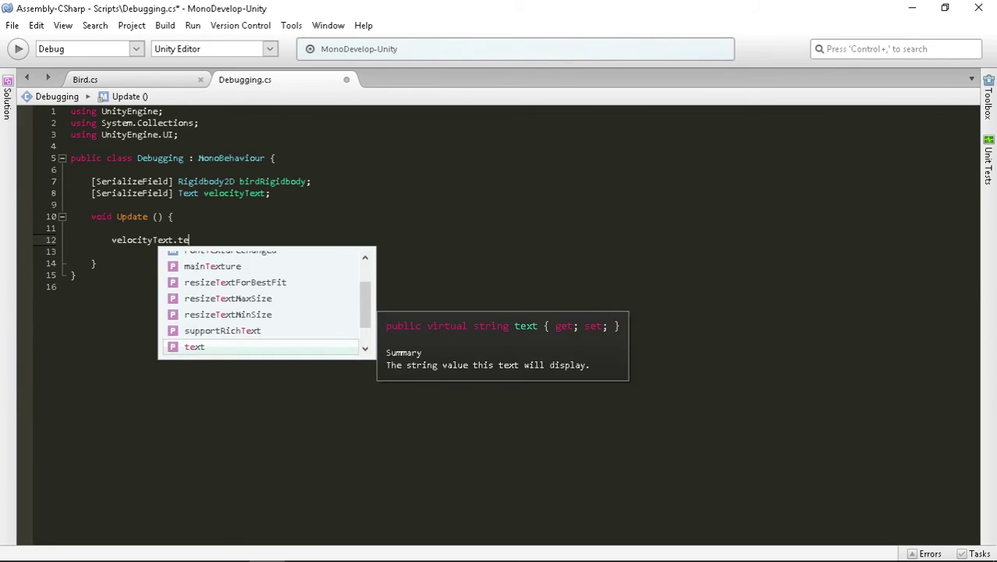
{"action": "key", "text": "Return"}
{"action": "type", "text": "= "}
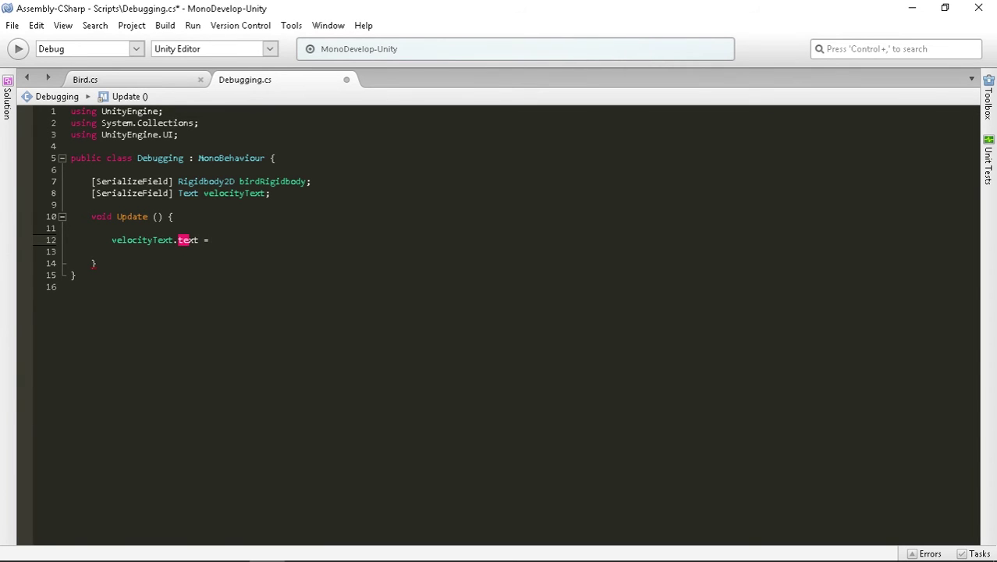
{"action": "type", "text": "bird"}
{"action": "key", "text": "Down"}
{"action": "key", "text": "Return"}
{"action": "type", "text": "."}
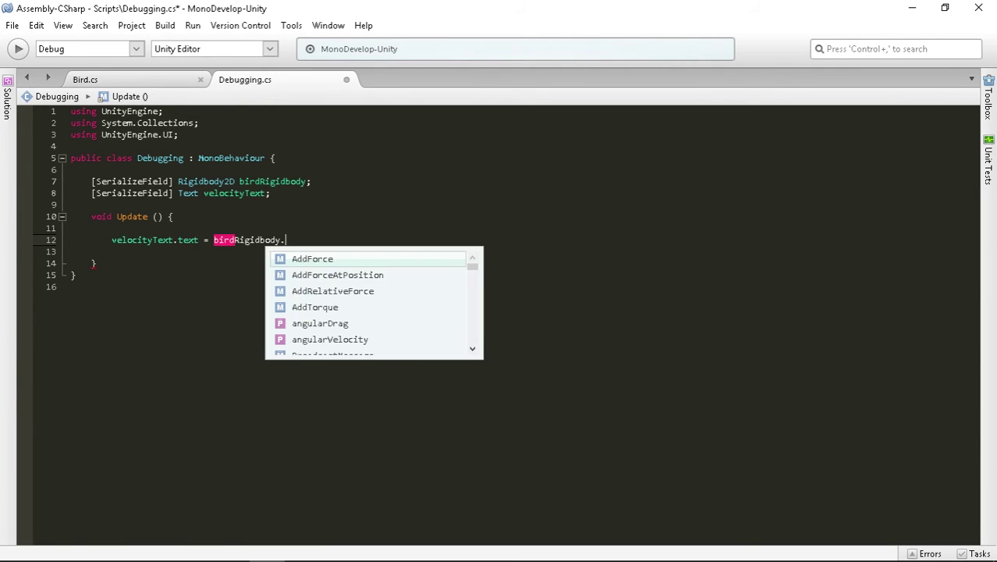
{"action": "type", "text": "velo"}
{"action": "key", "text": "Return"}
{"action": "type", "text": "."}
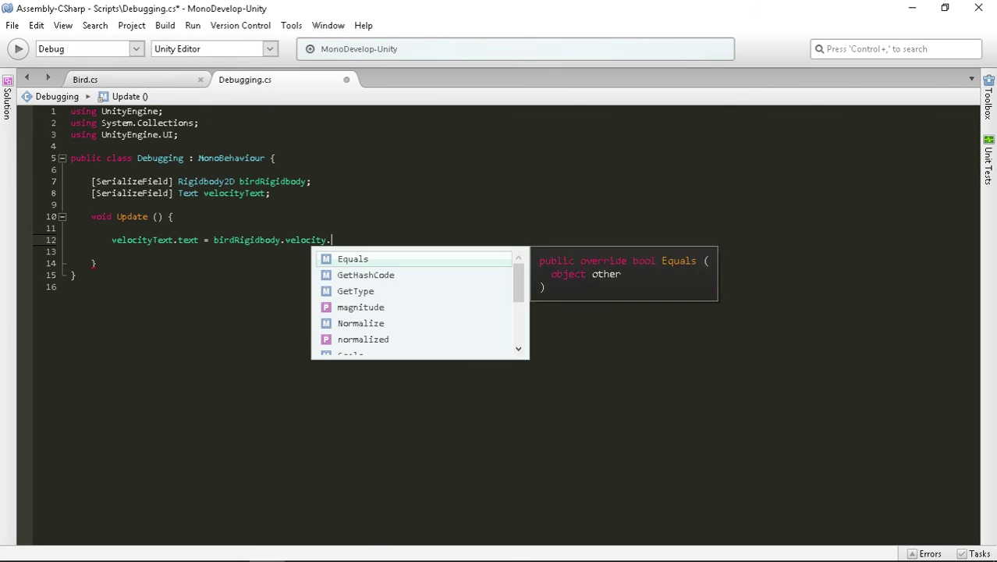
{"action": "type", "text": "tos"}
{"action": "key", "text": "Return"}
{"action": "type", "text": "("}
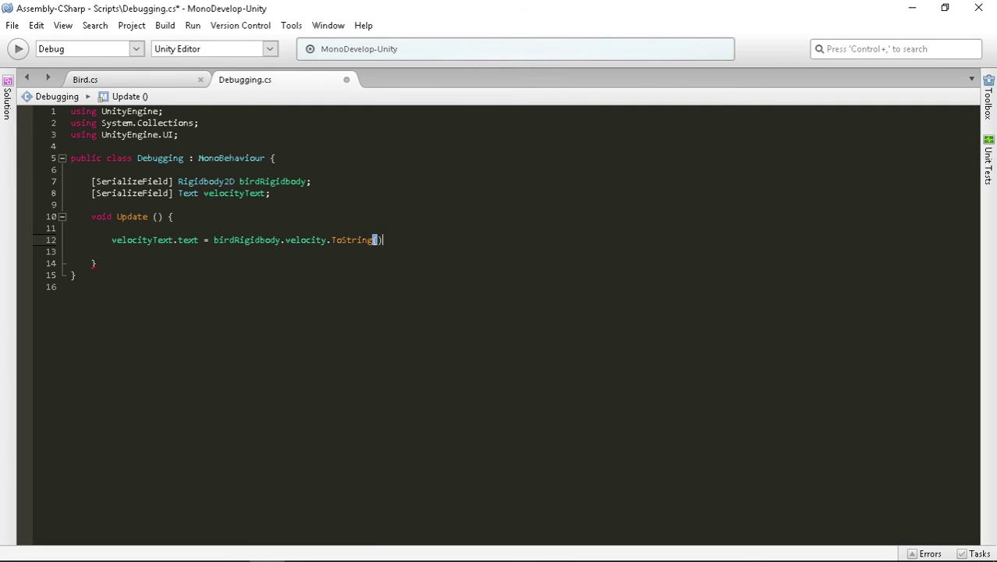
{"action": "type", "text": ");"}
Step: Prefix the expression with "Velocity = " + and save Debugging.cs
{"action": "left_click", "coordinate": [281, 240]}
{"action": "left_click", "coordinate": [214, 240]}
{"action": "type", "text": "\"Ve"}
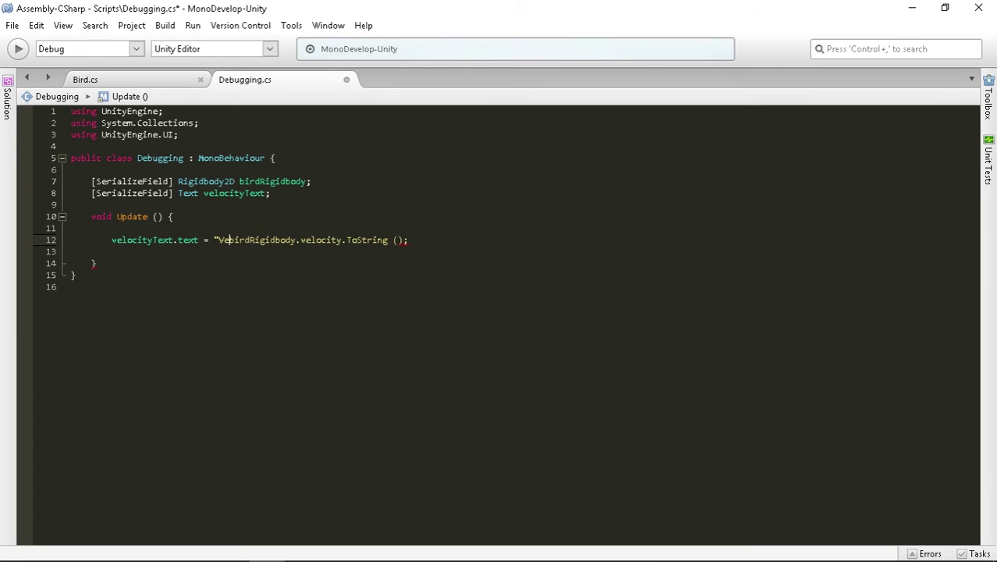
{"action": "type", "text": "locity = "}
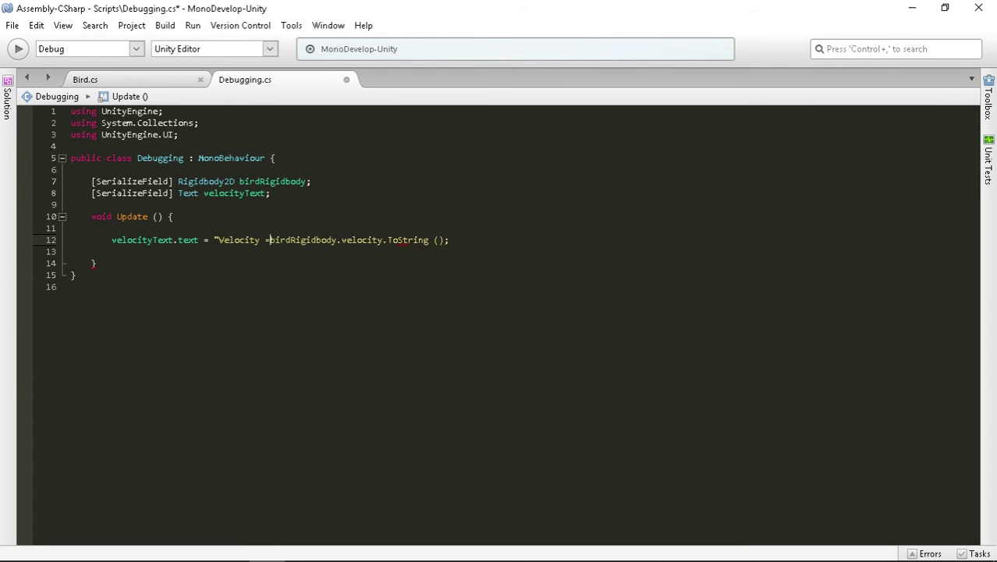
{"action": "type", "text": "\" +"}
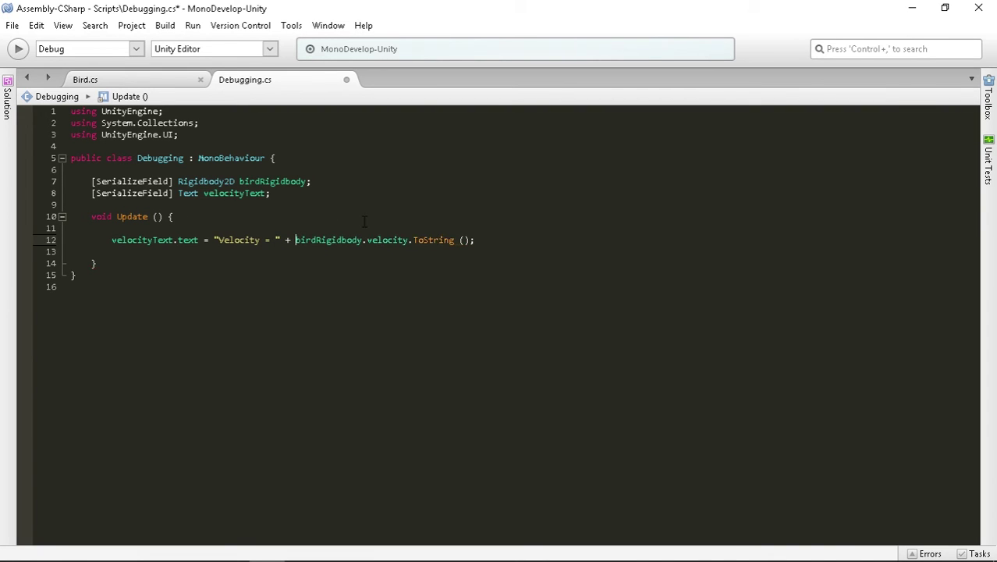
{"action": "key", "text": "ctrl+s"}
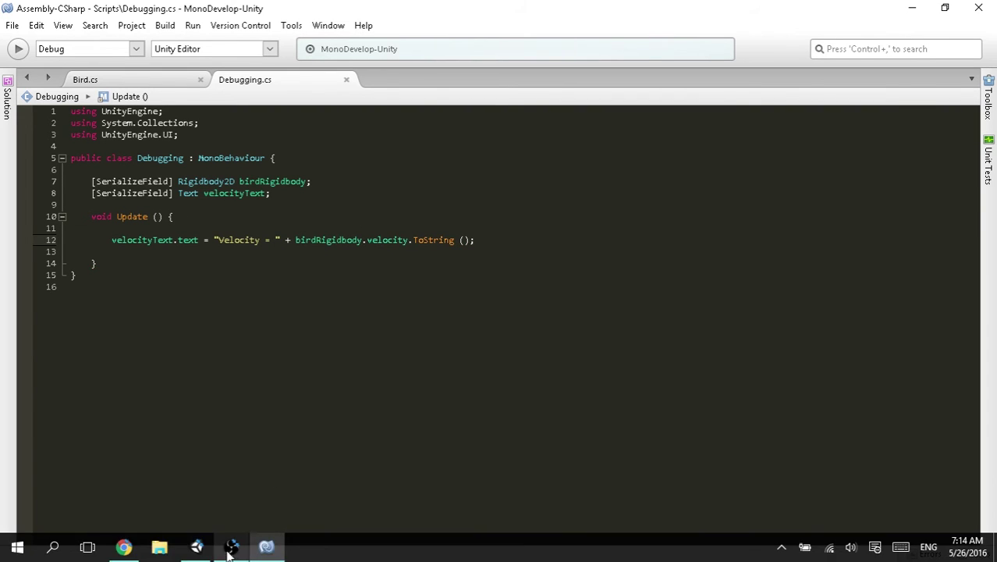
Step: Back in Unity, attach the Debugging script to the Debug Canvas object
{"action": "left_click", "coordinate": [206, 551]}
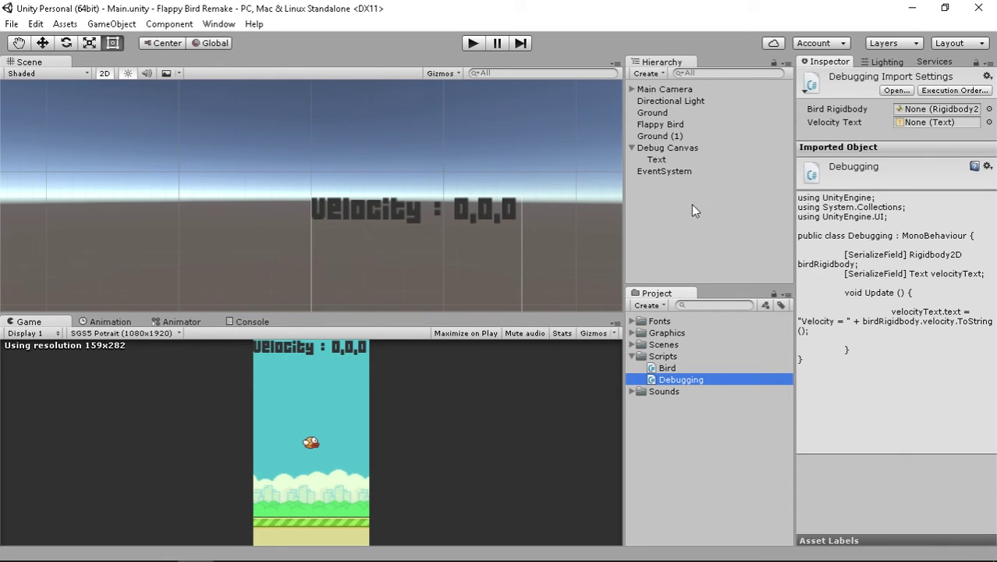
{"action": "left_click", "coordinate": [678, 149]}
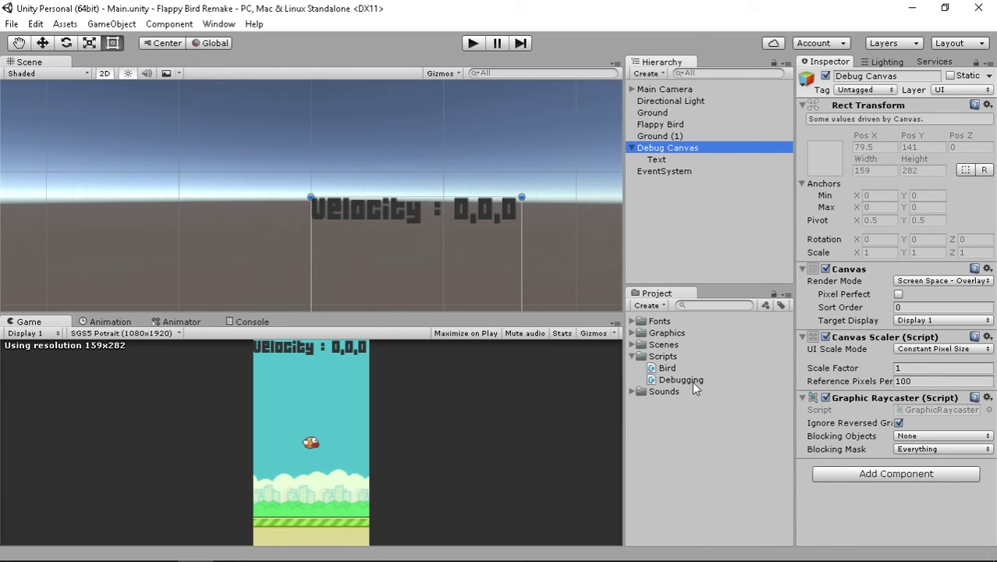
{"action": "left_click_drag", "start_coordinate": [692, 381], "coordinate": [875, 529]}
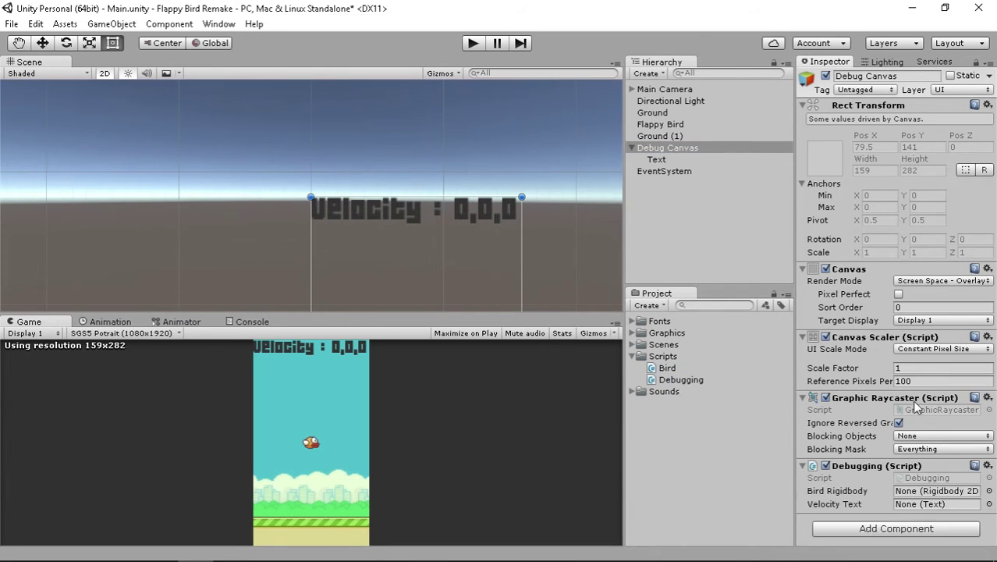
Step: Collapse the canvas components and assign Text to Velocity Text and Flappy Bird to Bird Rigidbody
{"action": "left_click", "coordinate": [802, 106]}
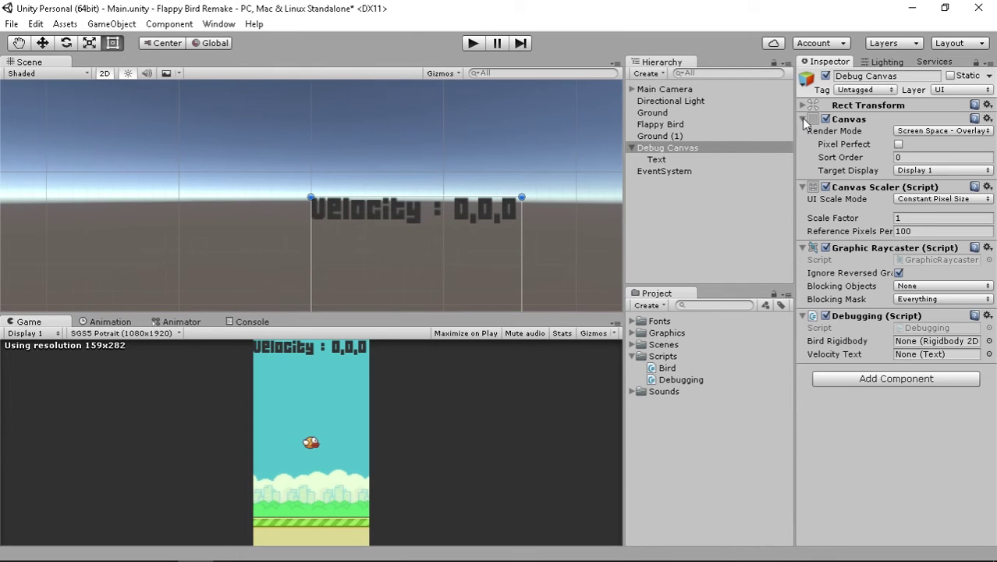
{"action": "left_click", "coordinate": [802, 119]}
{"action": "left_click", "coordinate": [802, 134]}
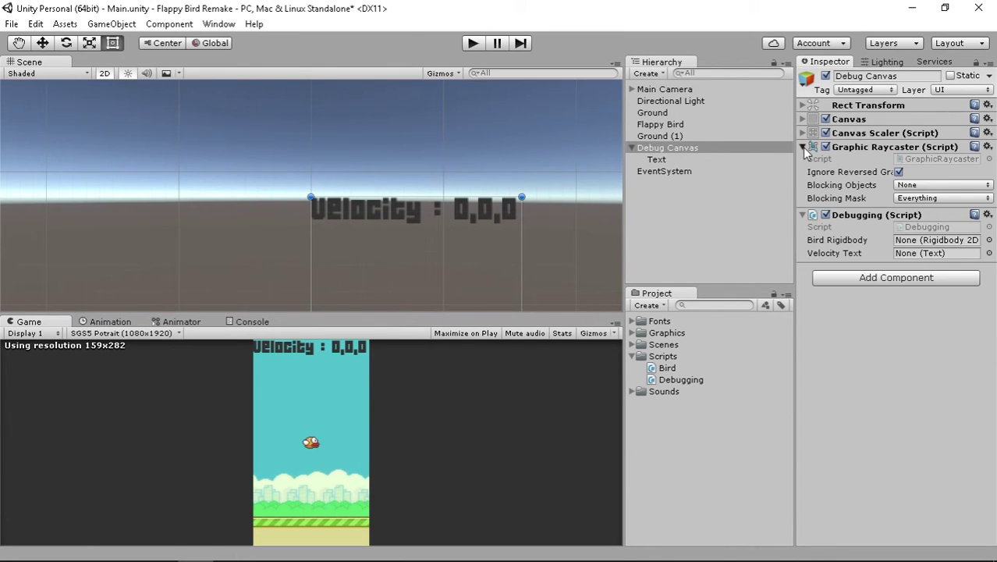
{"action": "left_click", "coordinate": [802, 147]}
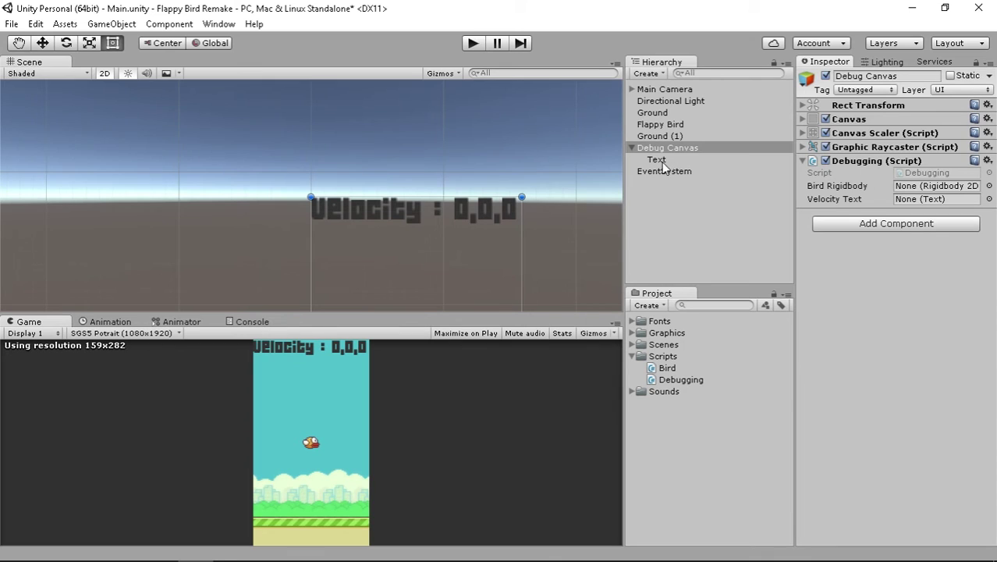
{"action": "left_click_drag", "start_coordinate": [659, 160], "coordinate": [927, 204]}
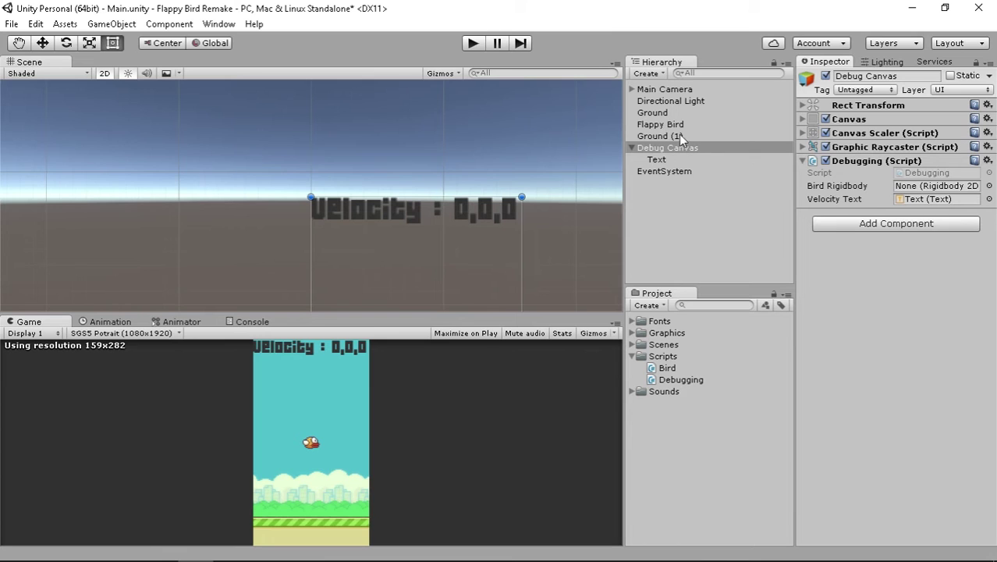
{"action": "left_click_drag", "start_coordinate": [661, 125], "coordinate": [902, 193]}
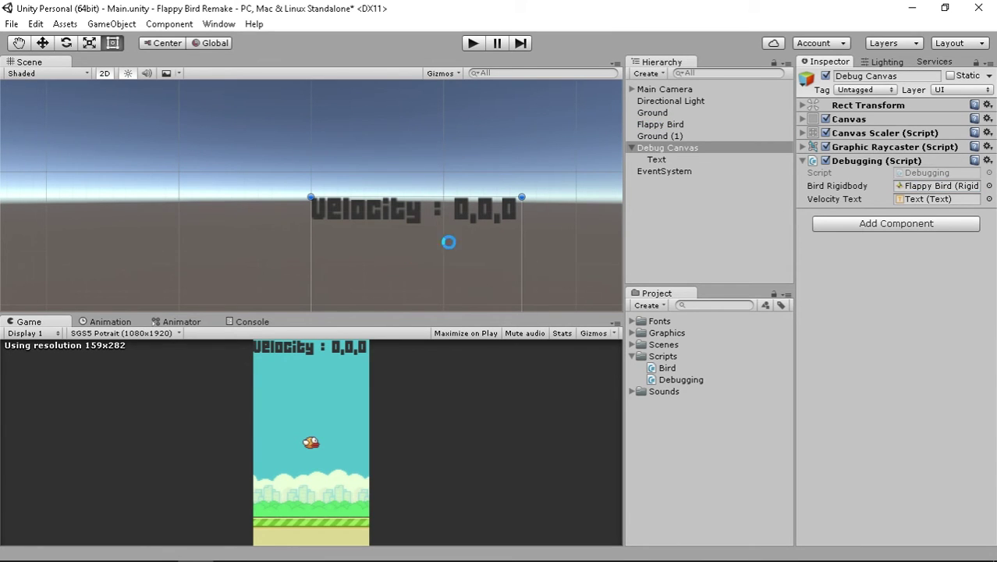
Step: Save the scene, enter Play mode, and make the bird jump several times
{"action": "key", "text": "ctrl+s"}
{"action": "left_click", "coordinate": [472, 43]}
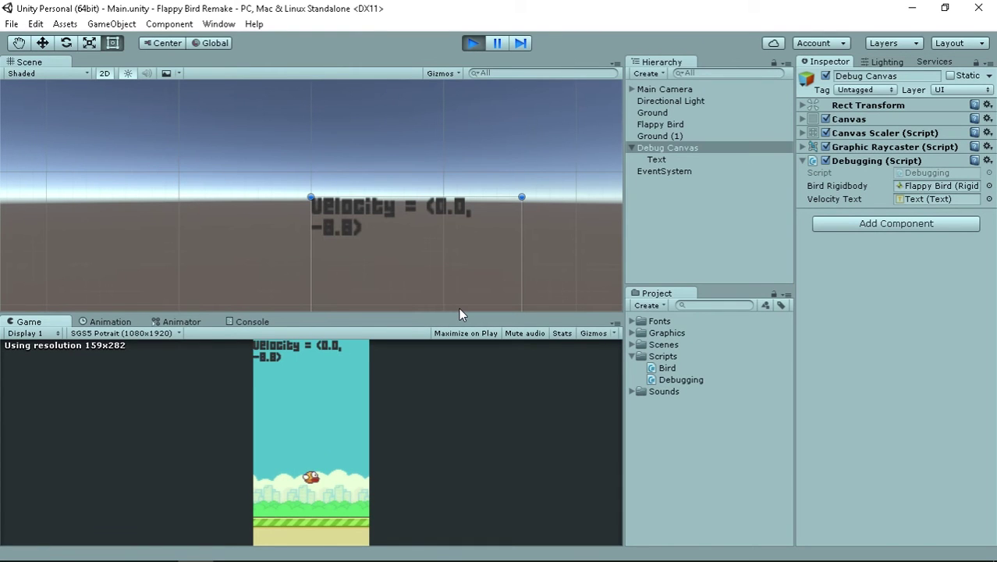
{"action": "left_click", "coordinate": [362, 380]}
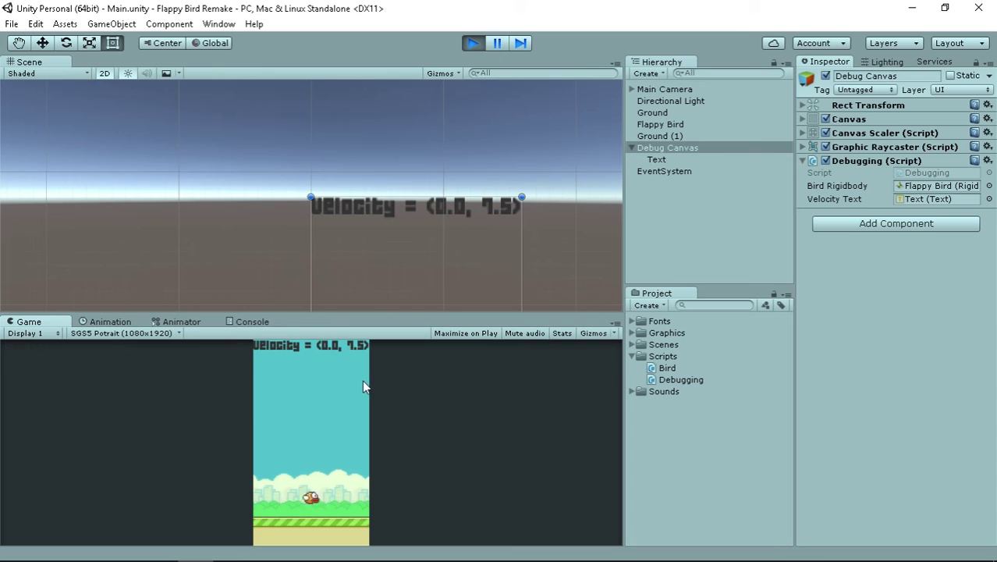
{"action": "left_click", "coordinate": [361, 378]}
{"action": "left_click", "coordinate": [350, 372]}
{"action": "key", "text": "space"}
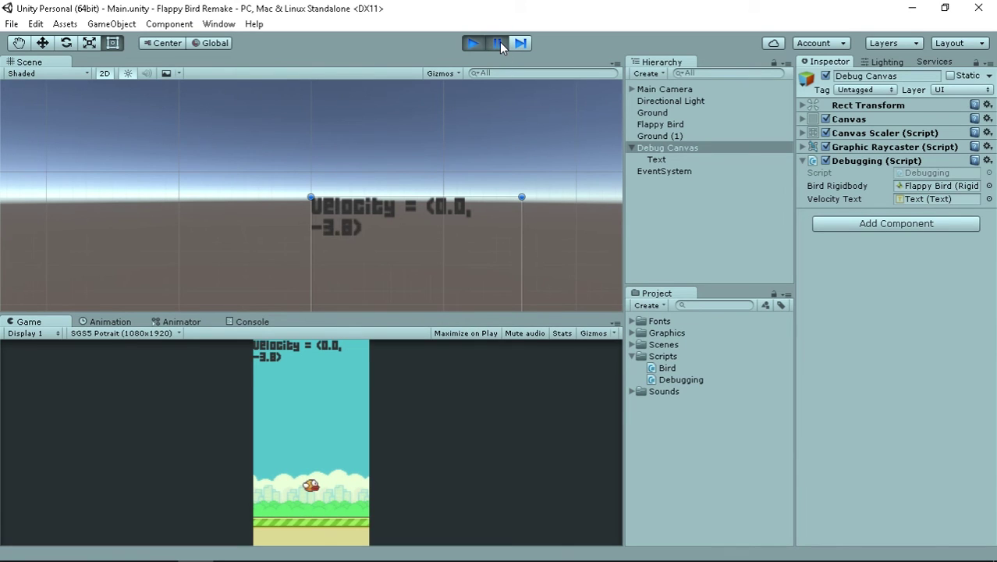
Step: Pause mid-jump to read the velocity (0.0, -3.0), stop Play, and return to MonoDevelop
{"action": "left_click", "coordinate": [501, 44]}
{"action": "left_click", "coordinate": [502, 45]}
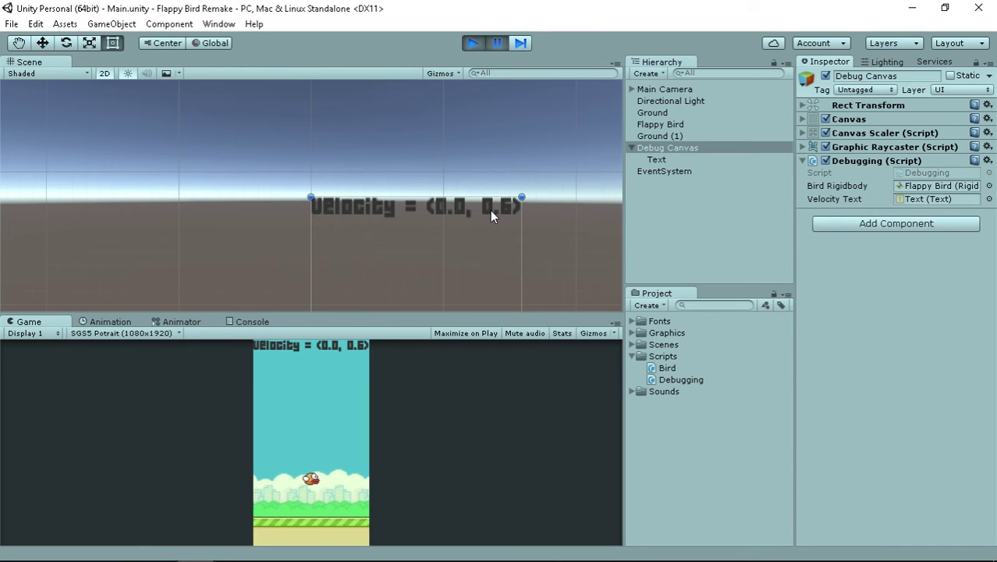
{"action": "left_click", "coordinate": [498, 42]}
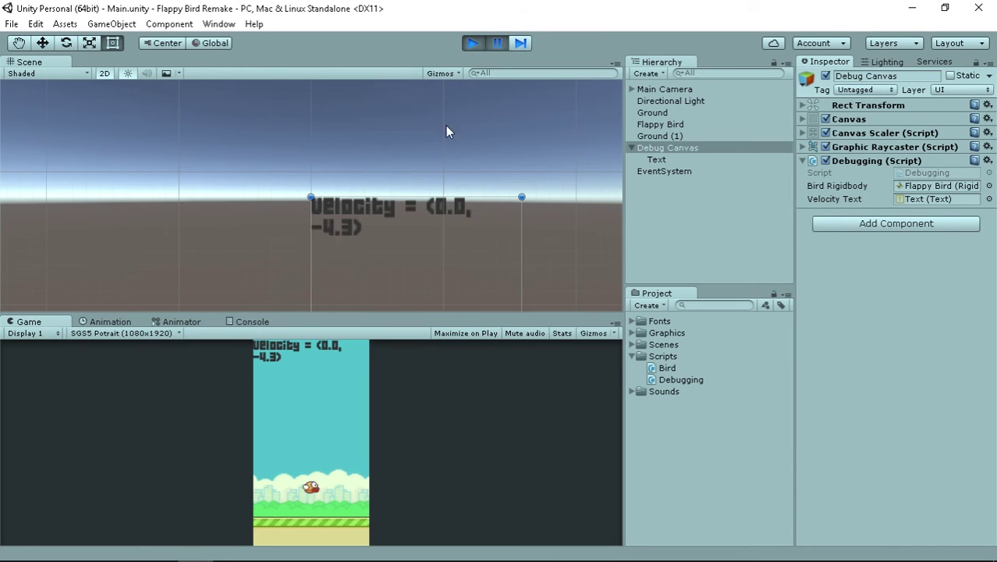
{"action": "left_click", "coordinate": [499, 43]}
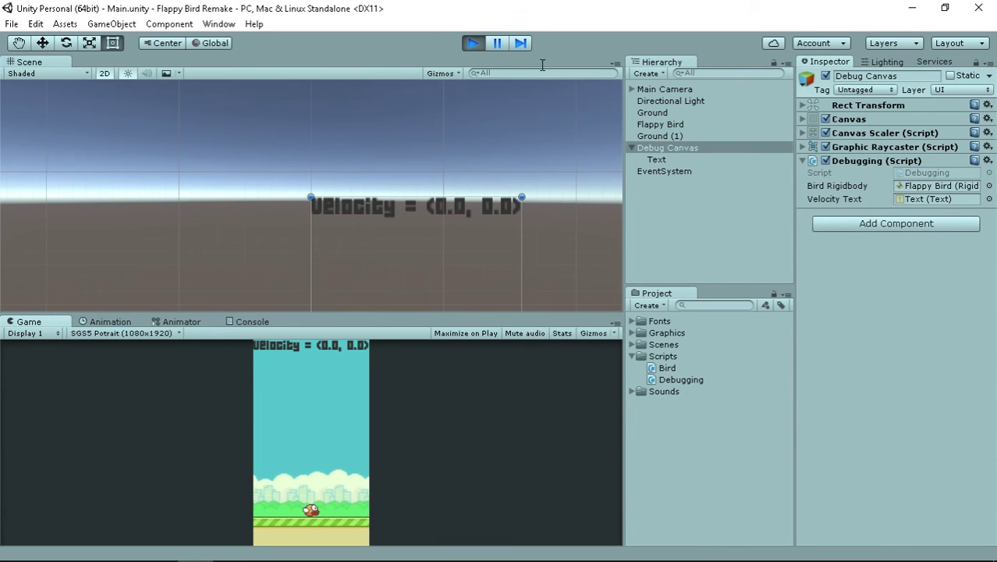
{"action": "key", "text": "space"}
{"action": "left_click", "coordinate": [497, 43]}
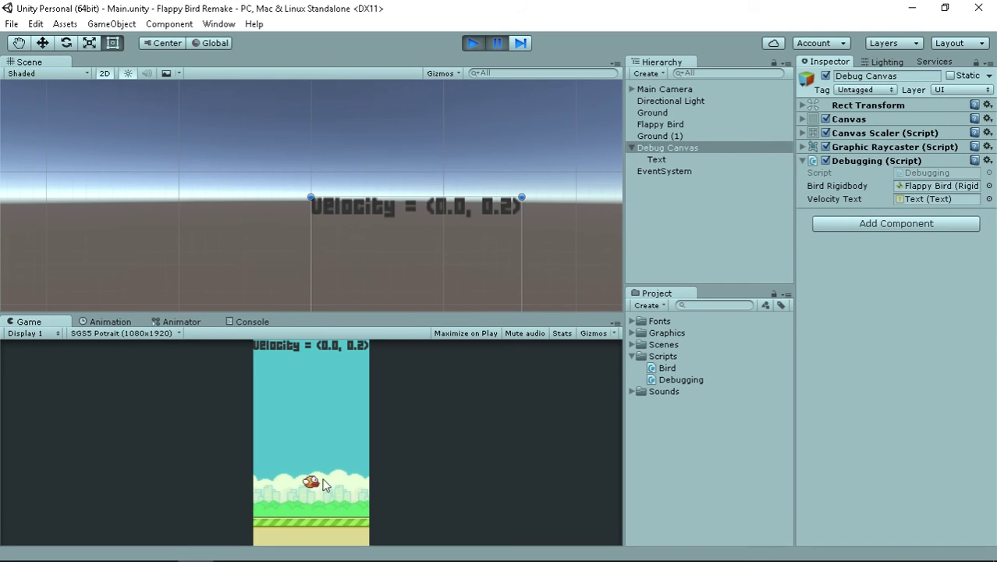
{"action": "left_click", "coordinate": [497, 43]}
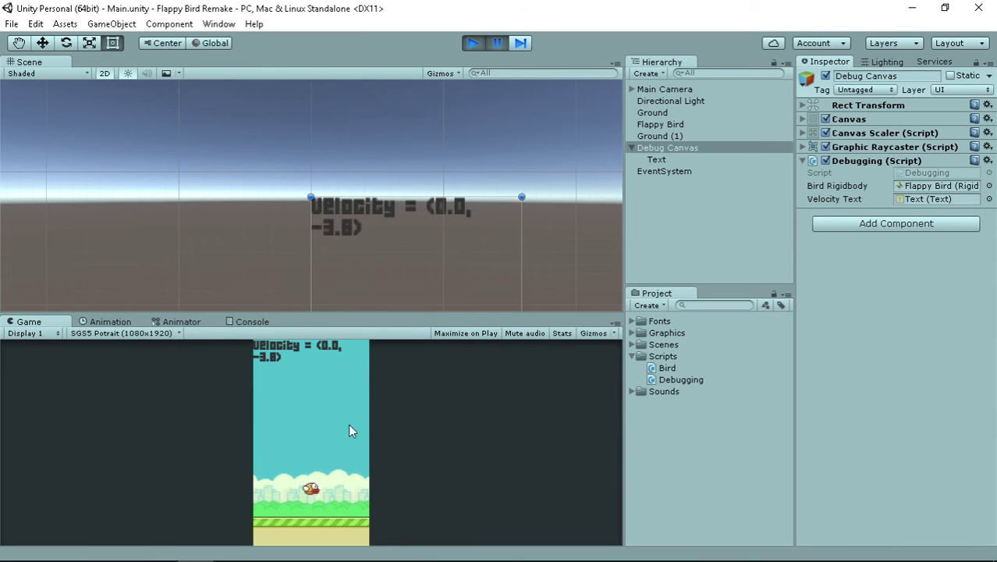
{"action": "left_click", "coordinate": [497, 43]}
{"action": "left_click", "coordinate": [472, 44]}
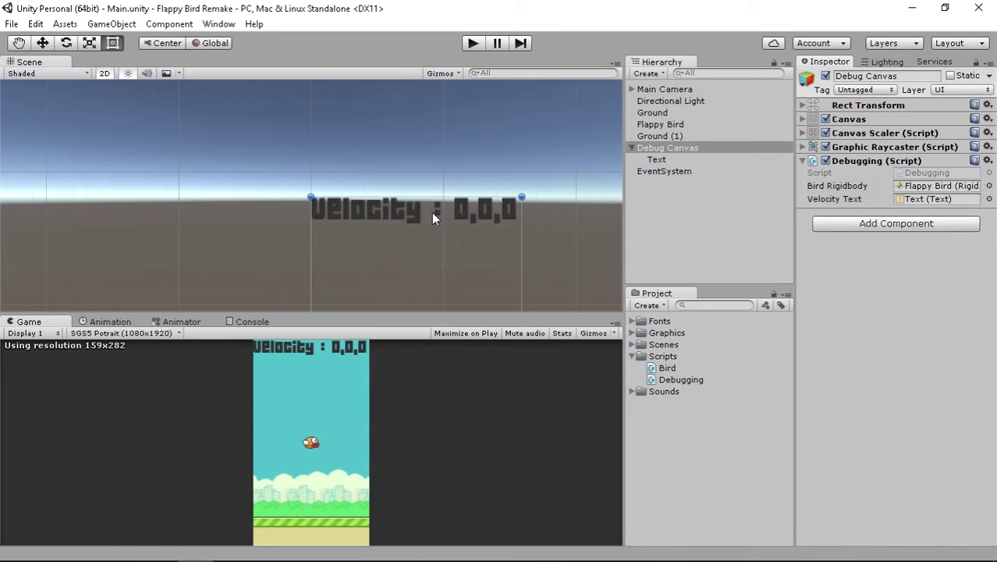
{"action": "left_click", "coordinate": [267, 548]}
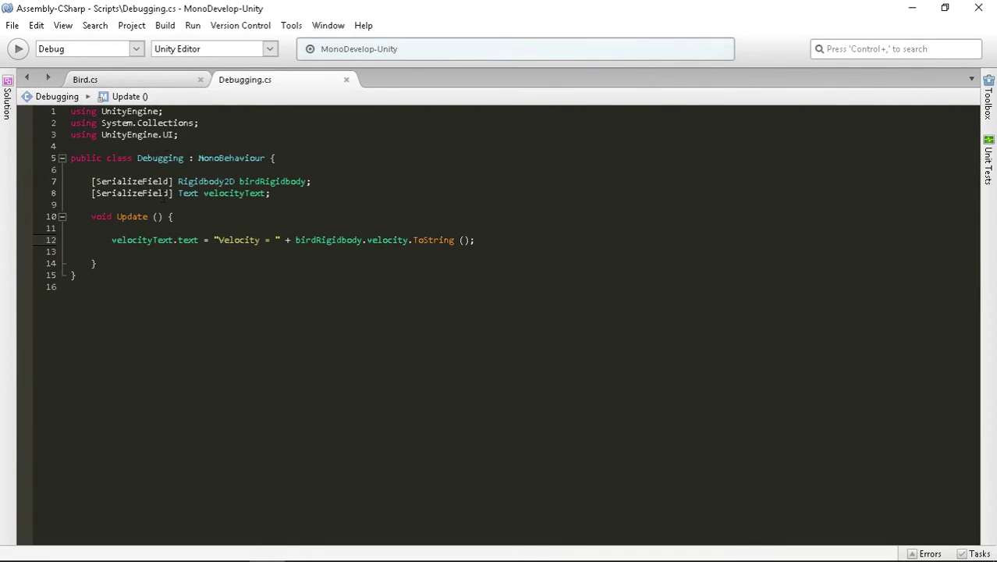
Step: In Bird.cs, write an empty void AturRotasi(){ } method below MainkanSuara at the class end
{"action": "left_click", "coordinate": [154, 81]}
{"action": "scroll", "coordinate": [193, 168], "scroll_direction": "down", "scroll_amount": 4}
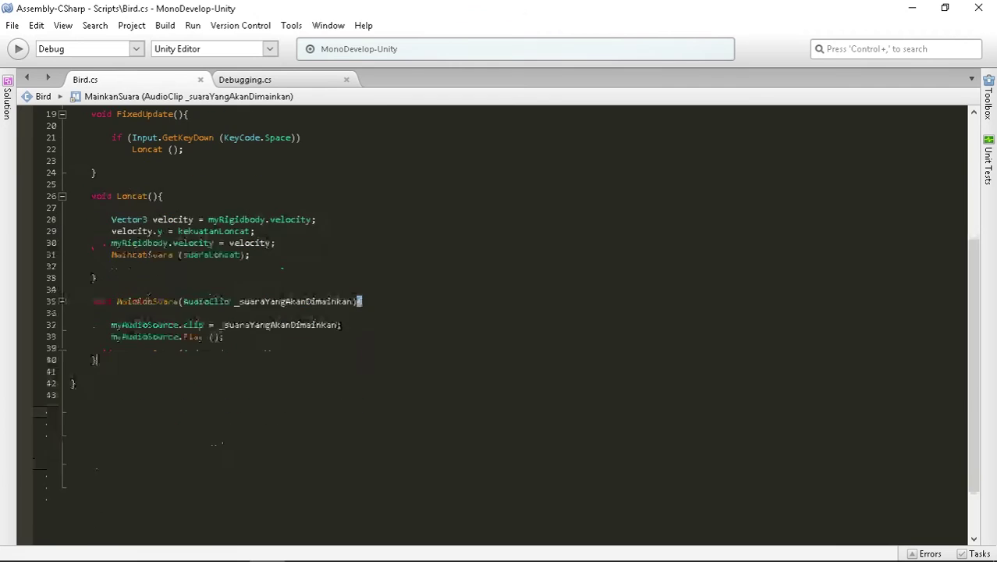
{"action": "scroll", "coordinate": [148, 380], "scroll_direction": "up", "scroll_amount": 3}
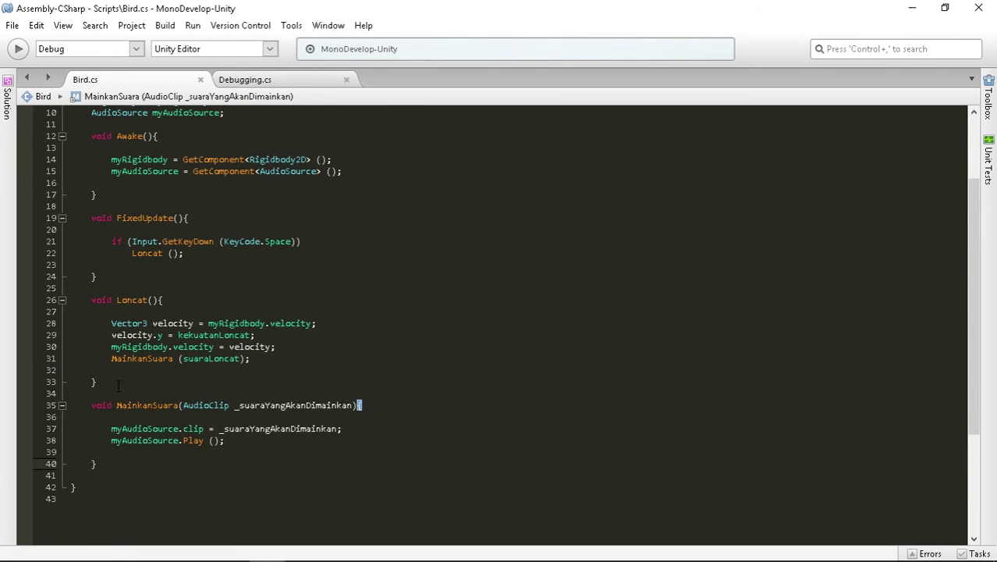
{"action": "scroll", "coordinate": [116, 387], "scroll_direction": "up", "scroll_amount": 2}
{"action": "scroll", "coordinate": [120, 453], "scroll_direction": "down", "scroll_amount": 2}
{"action": "left_click", "coordinate": [120, 467]}
{"action": "key", "text": "Return"}
{"action": "key", "text": "Return"}
{"action": "type", "text": "void "}
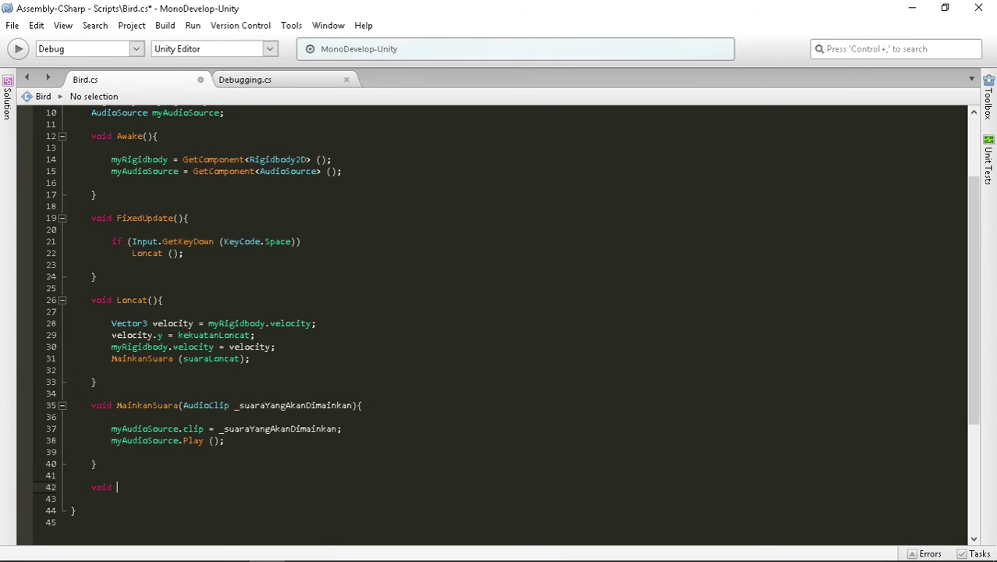
{"action": "type", "text": "At"}
{"action": "type", "text": "ur"}
{"action": "key", "text": "BackSpace"}
{"action": "type", "text": "Rotasy"}
{"action": "type", "text": "i"}
{"action": "type", "text": "(){"}
{"action": "key", "text": "Return"}
{"action": "key", "text": "Return"}
{"action": "key", "text": "Return"}
{"action": "key", "text": "Return"}
{"action": "type", "text": "}"}
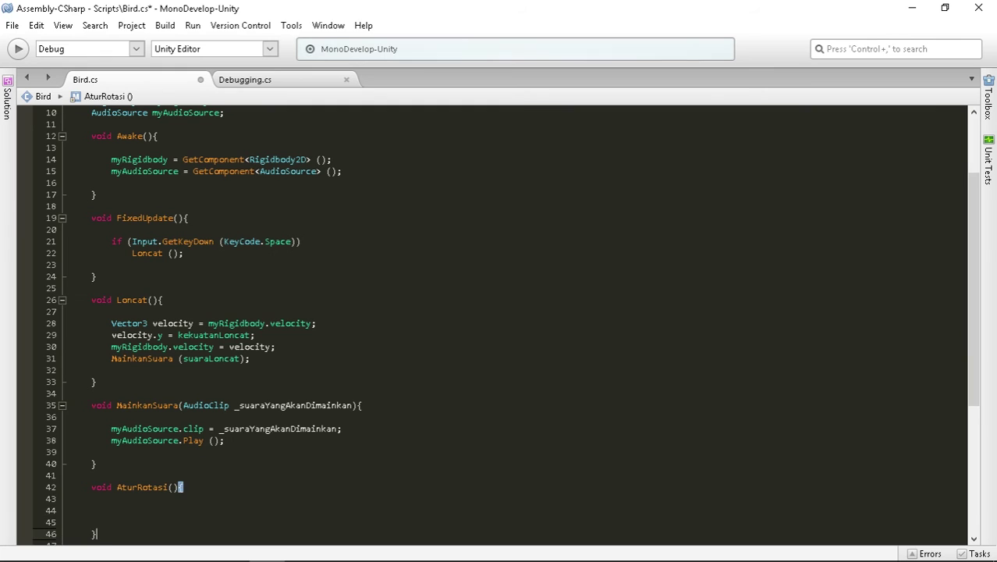
{"action": "left_click", "coordinate": [111, 511]}
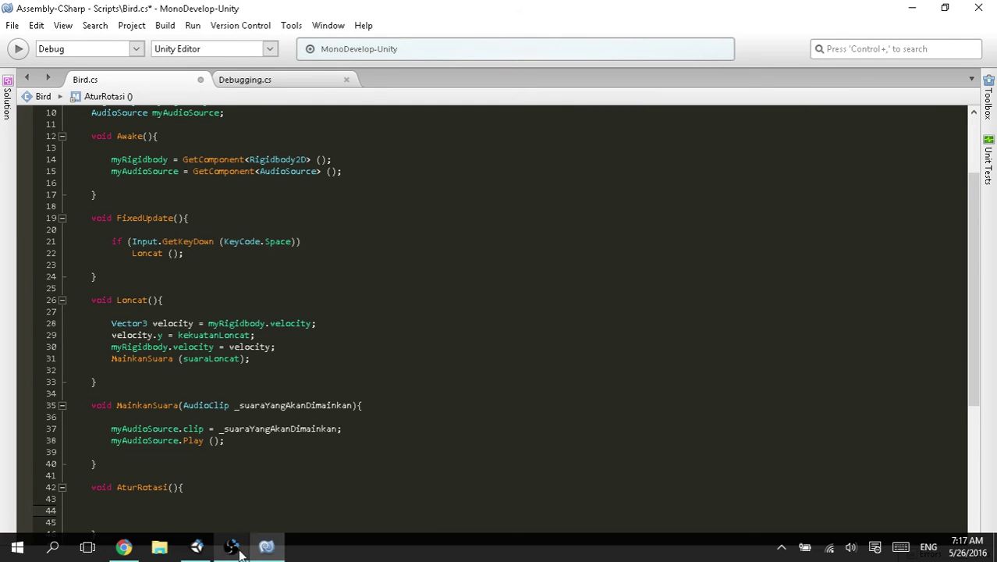
Step: Select Flappy Bird, collapse Rigidbody 2D, Bird script and Audio Source, and expand Transform
{"action": "left_click", "coordinate": [195, 548]}
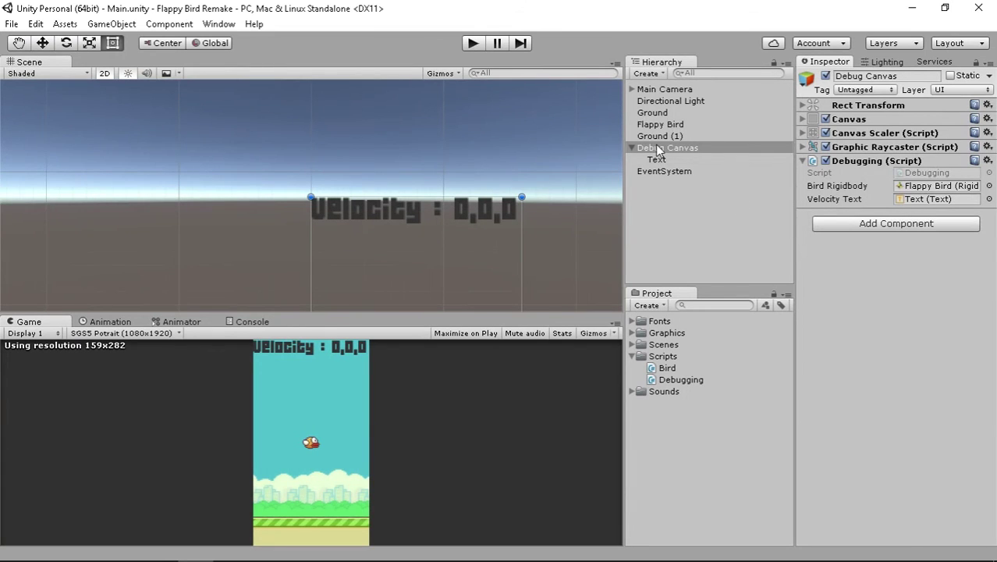
{"action": "left_click", "coordinate": [659, 124]}
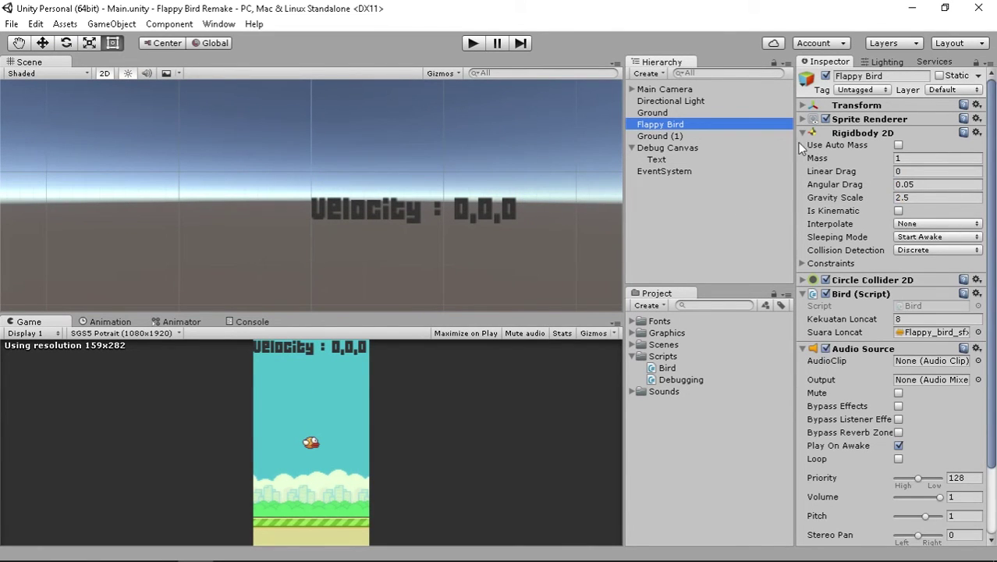
{"action": "left_click", "coordinate": [802, 133]}
{"action": "left_click", "coordinate": [802, 161]}
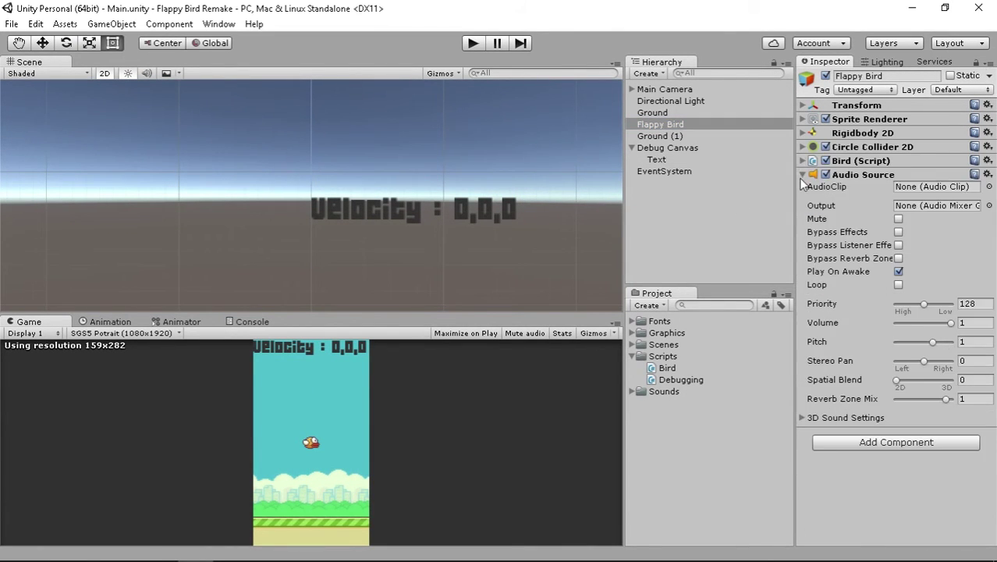
{"action": "left_click", "coordinate": [802, 173]}
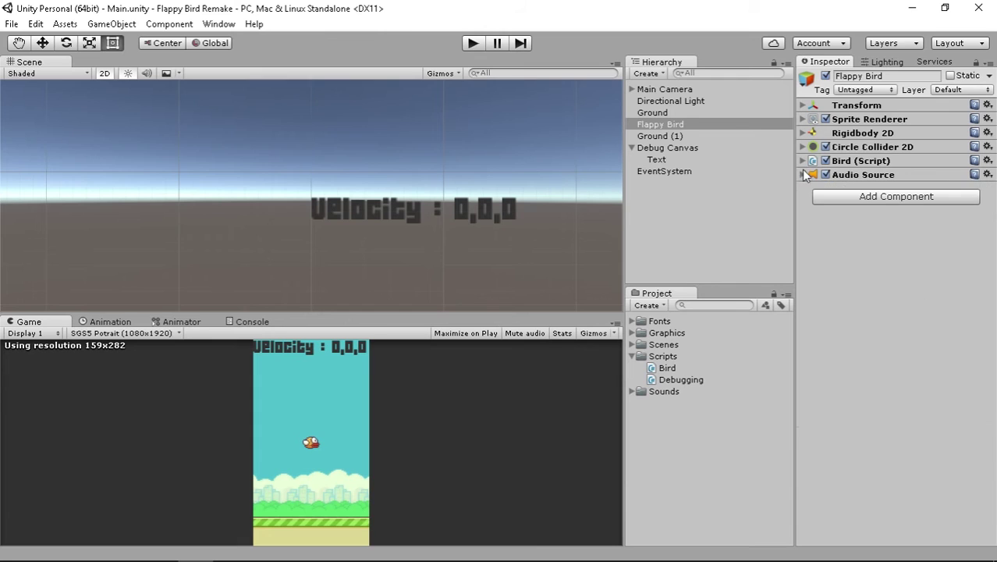
{"action": "left_click", "coordinate": [803, 106]}
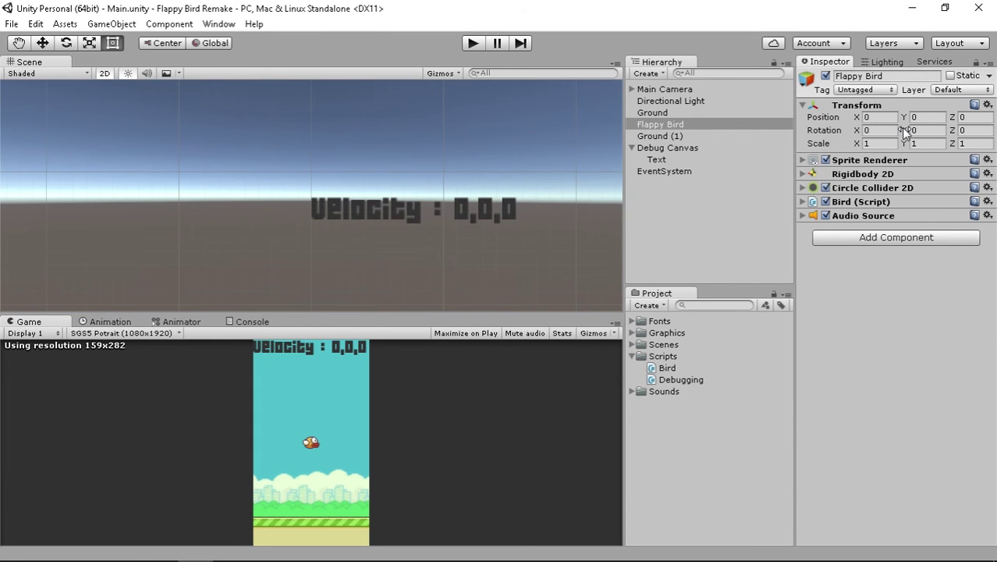
Step: Tilt the Flappy Bird by dragging its Transform Rotation Z to 15.63
{"action": "left_click_drag", "start_coordinate": [905, 130], "coordinate": [882, 130]}
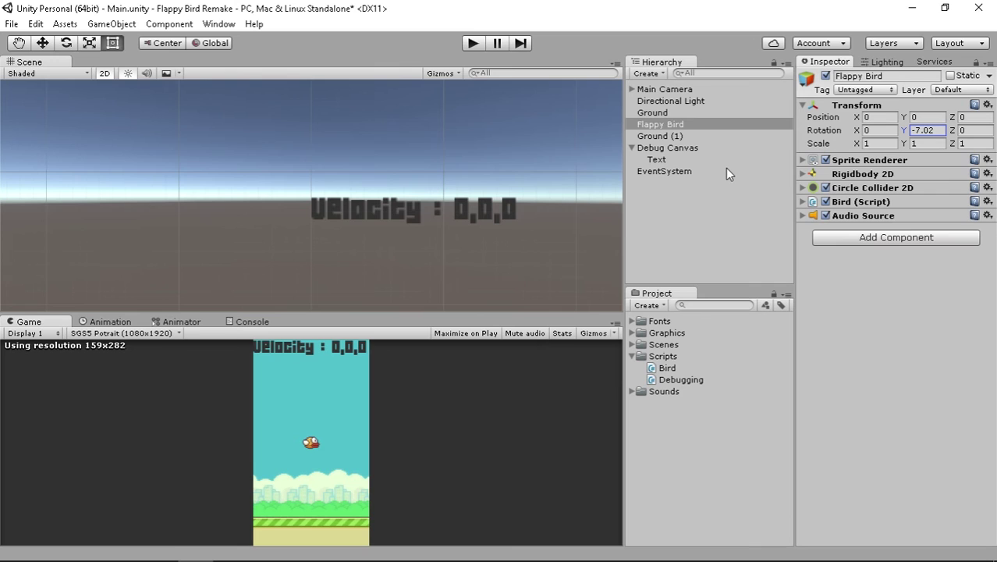
{"action": "key", "text": "ctrl+z"}
{"action": "left_click", "coordinate": [951, 131]}
{"action": "mouse_move", "coordinate": [952, 131]}
{"action": "left_mouse_down"}
{"action": "mouse_move", "coordinate": [629, 129]}
{"action": "mouse_move", "coordinate": [339, 202]}
{"action": "left_mouse_up"}
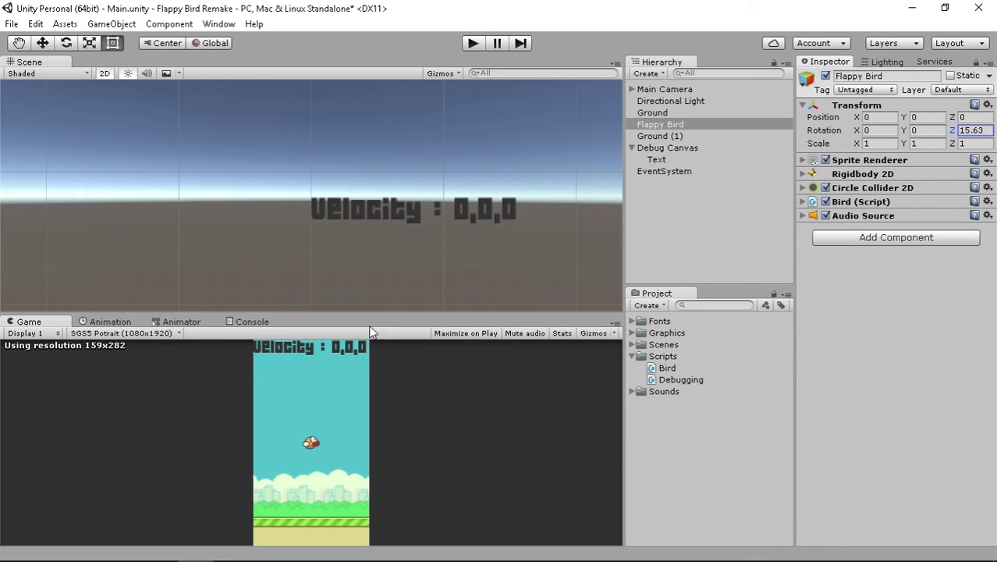
{"action": "scroll", "coordinate": [417, 236], "scroll_direction": "down", "scroll_amount": 2}
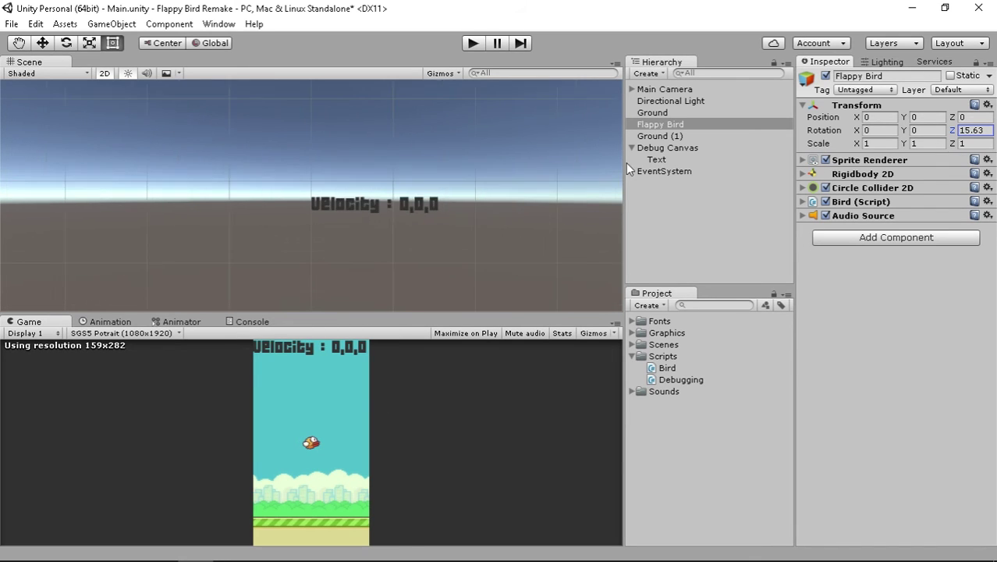
{"action": "left_click", "coordinate": [660, 124]}
Step: Frame the Flappy Bird and try Z rotation values 25, 90 and -90 to preview its tilt
{"action": "key", "text": "f"}
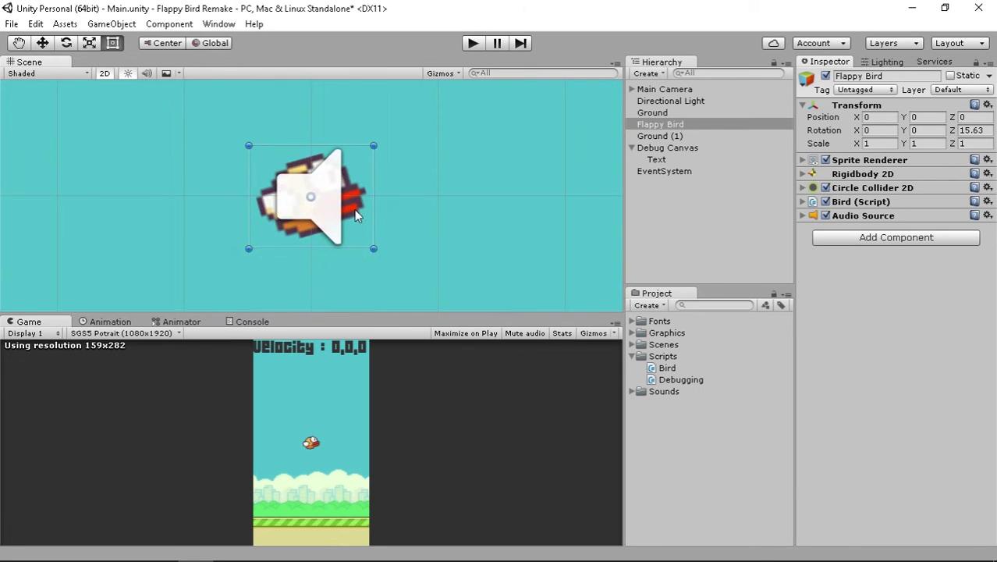
{"action": "scroll", "coordinate": [353, 207], "scroll_direction": "up", "scroll_amount": 2}
{"action": "scroll", "coordinate": [354, 207], "scroll_direction": "down", "scroll_amount": 2}
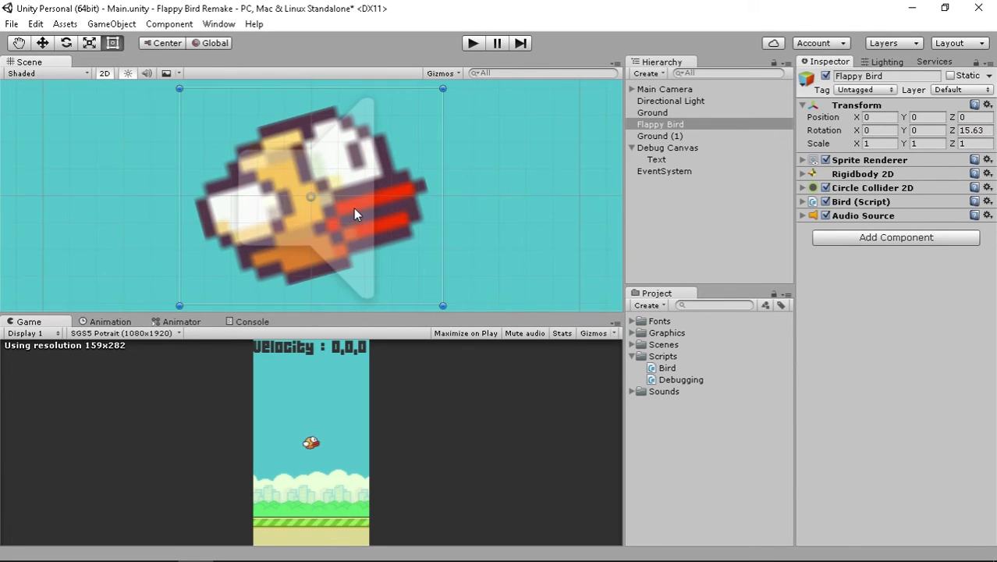
{"action": "scroll", "coordinate": [353, 208], "scroll_direction": "down", "scroll_amount": 1}
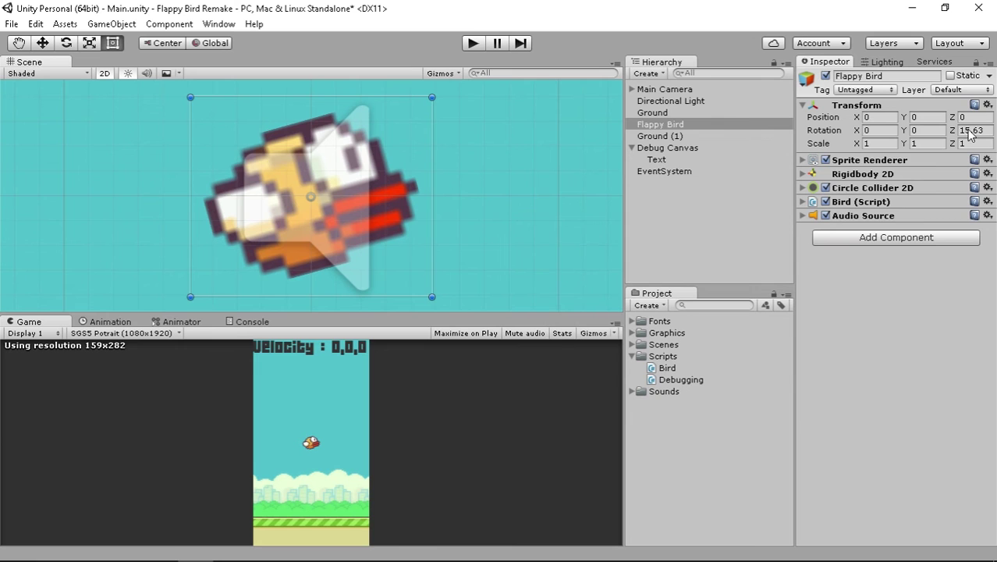
{"action": "mouse_move", "coordinate": [951, 131]}
{"action": "left_mouse_down"}
{"action": "mouse_move", "coordinate": [864, 148]}
{"action": "mouse_move", "coordinate": [202, 204]}
{"action": "left_mouse_up"}
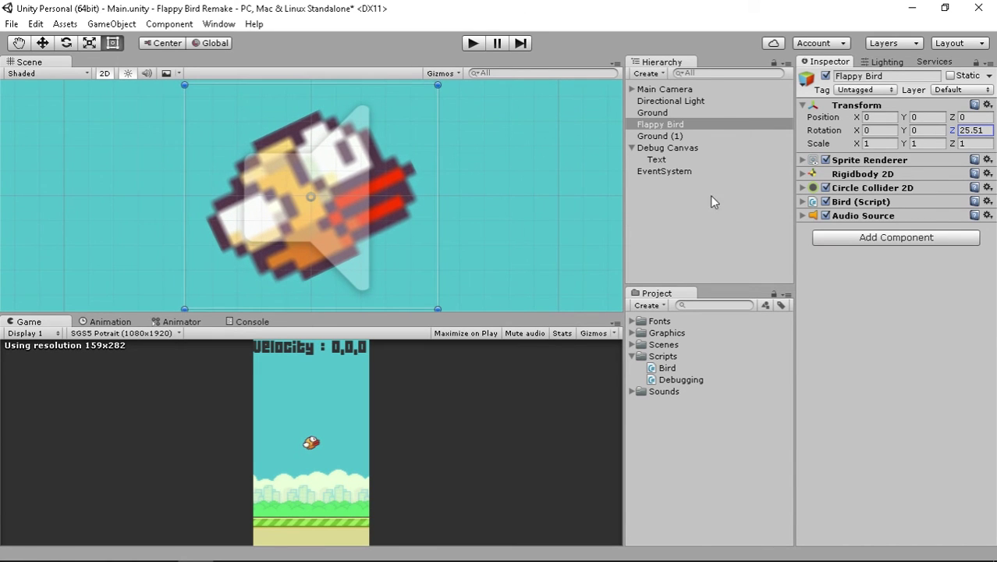
{"action": "left_click", "coordinate": [976, 130]}
{"action": "type", "text": "25"}
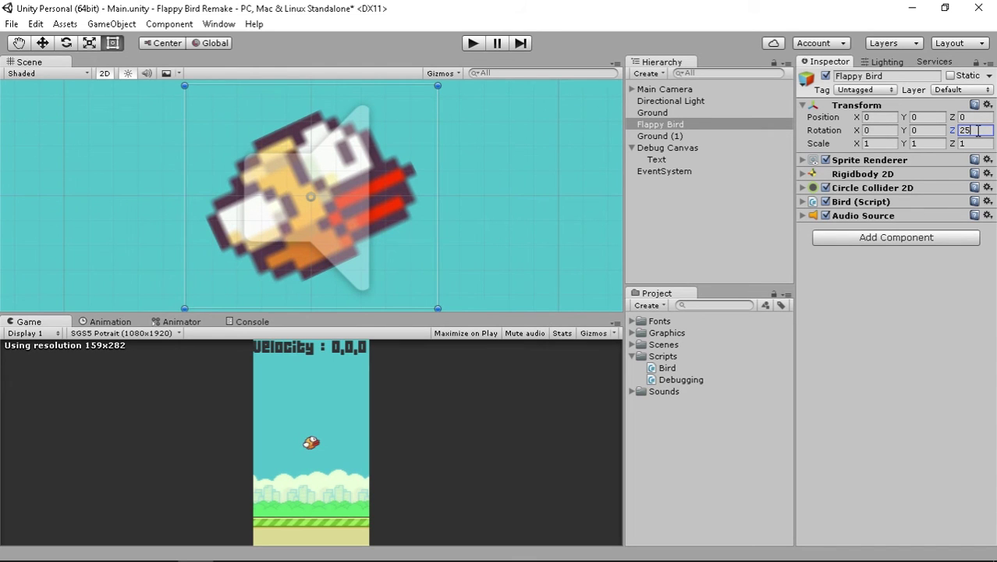
{"action": "key", "text": "BackSpace"}
{"action": "key", "text": "BackSpace"}
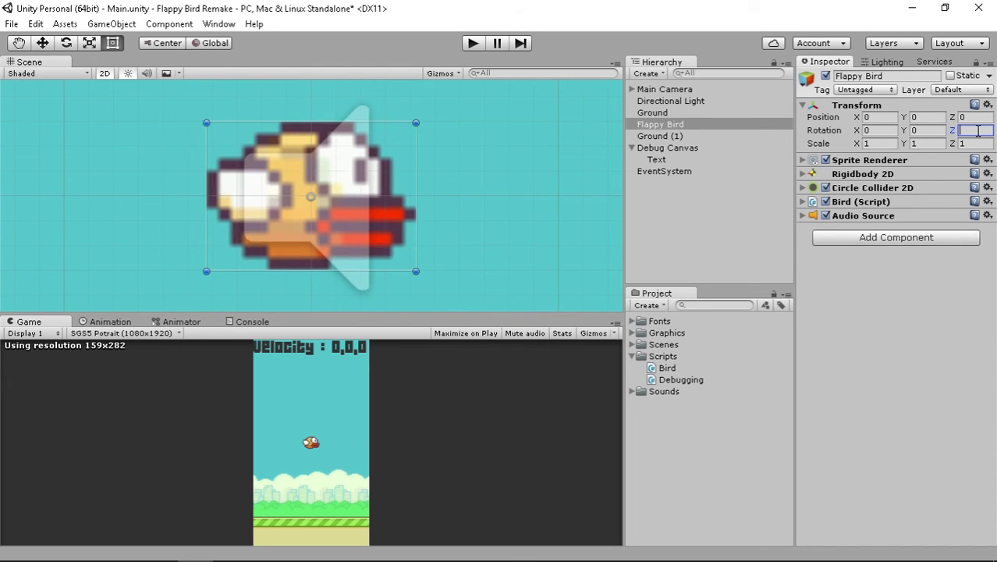
{"action": "type", "text": "90"}
{"action": "key", "text": "BackSpace"}
{"action": "key", "text": "BackSpace"}
{"action": "type", "text": "-90"}
{"action": "key", "text": "BackSpace"}
{"action": "key", "text": "BackSpace"}
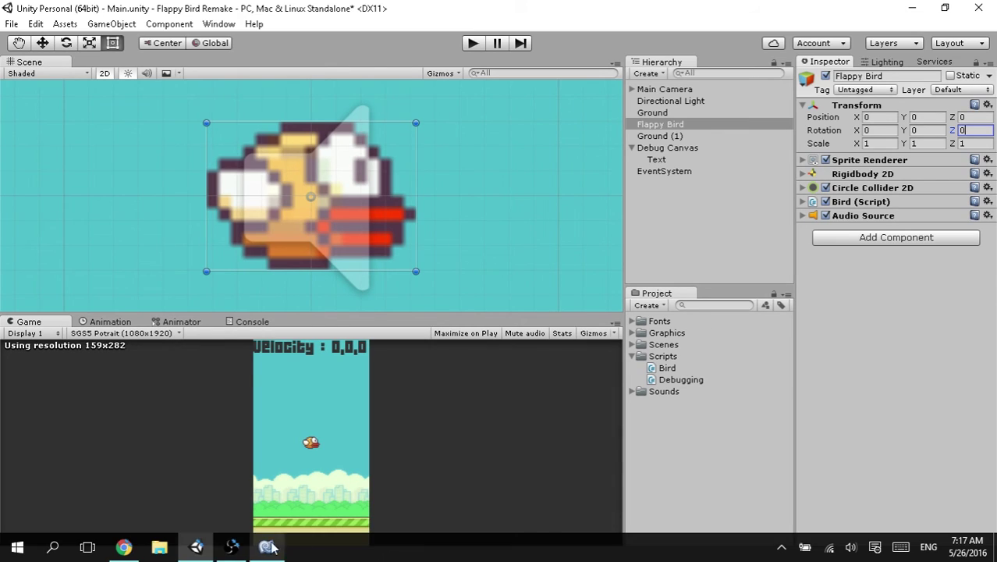
Step: Look over Bird.cs in MonoDevelop, then bring up the Flappy Bird gameplay video in Chrome
{"action": "left_click", "coordinate": [266, 546]}
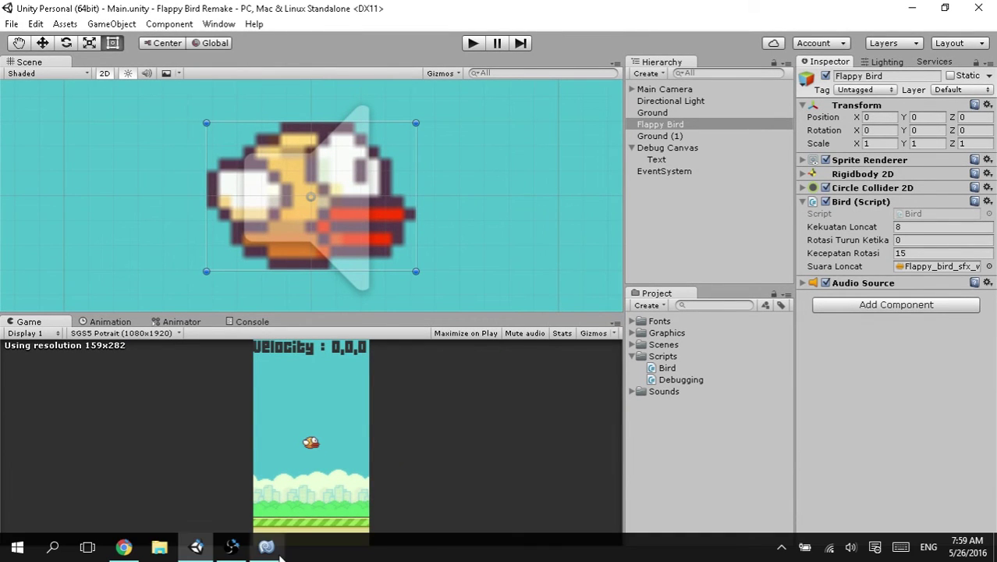
{"action": "left_click", "coordinate": [266, 546]}
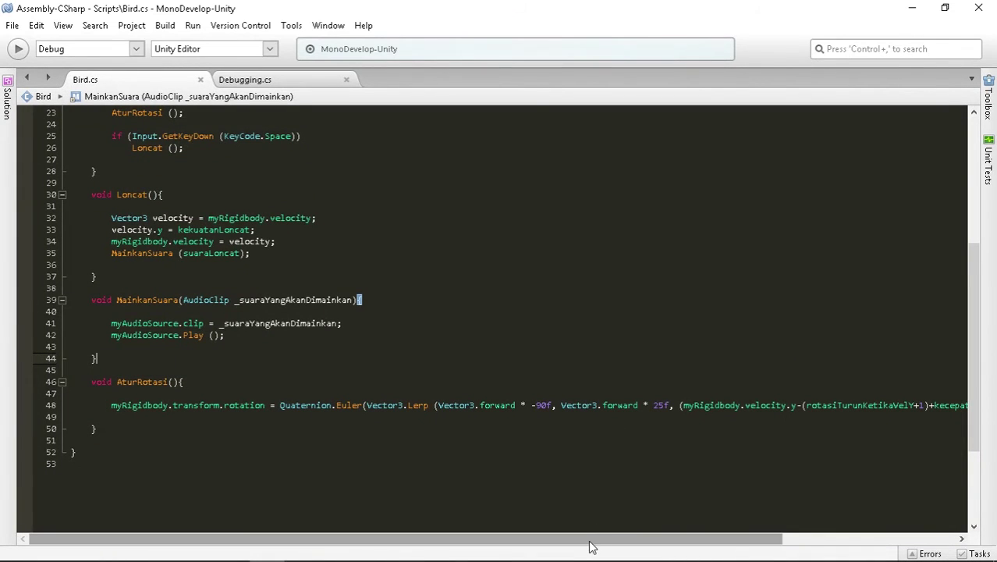
{"action": "scroll", "coordinate": [774, 537], "scroll_direction": "right", "scroll_amount": 3}
{"action": "scroll", "coordinate": [583, 537], "scroll_direction": "right", "scroll_amount": 2}
{"action": "scroll", "coordinate": [583, 537], "scroll_direction": "left", "scroll_amount": 5}
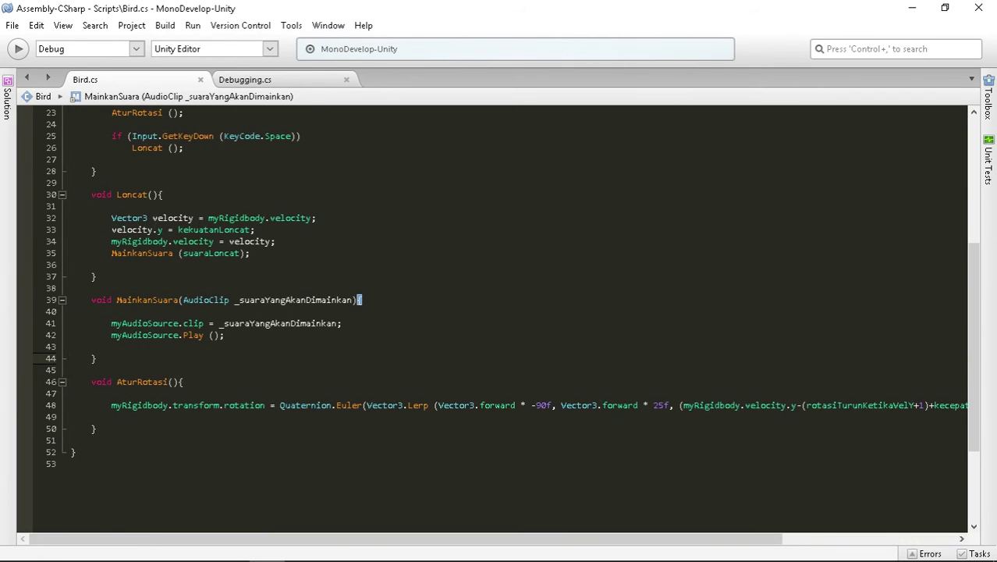
{"action": "left_click", "coordinate": [125, 547]}
Step: Resume the Flappy Bird gameplay video, mute its sound, and pause it
{"action": "left_click", "coordinate": [368, 264]}
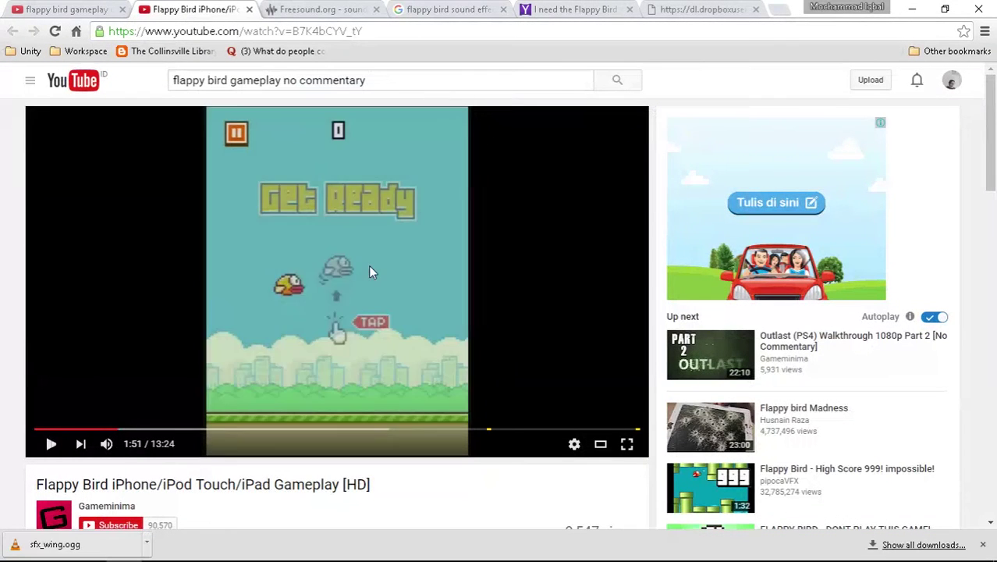
{"action": "left_click", "coordinate": [368, 265]}
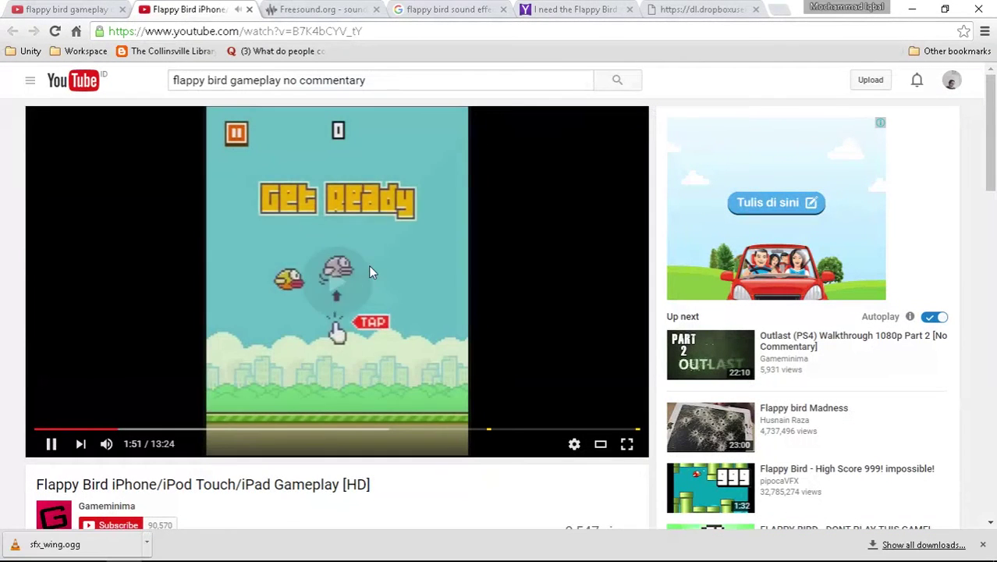
{"action": "left_click", "coordinate": [106, 444]}
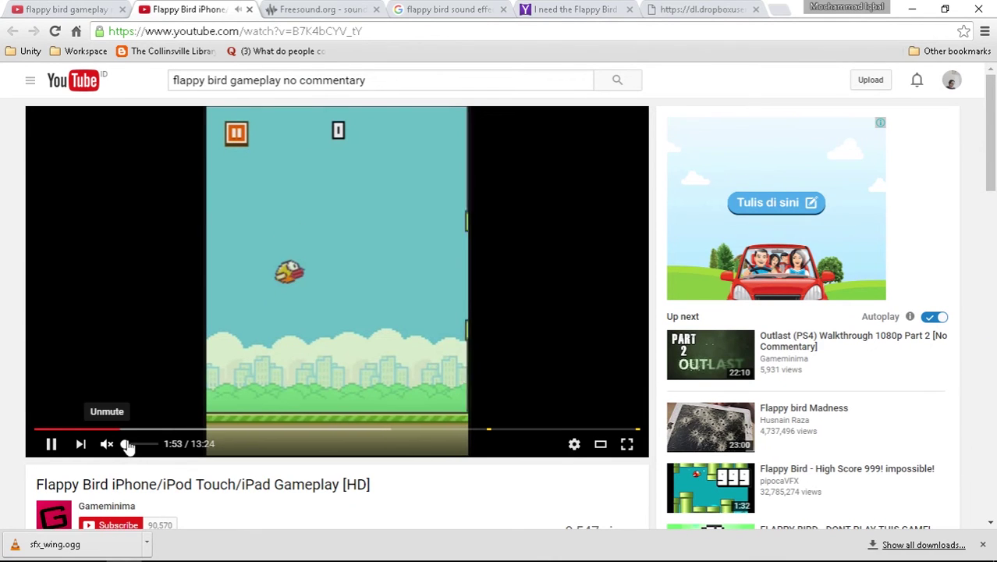
{"action": "left_click", "coordinate": [365, 305]}
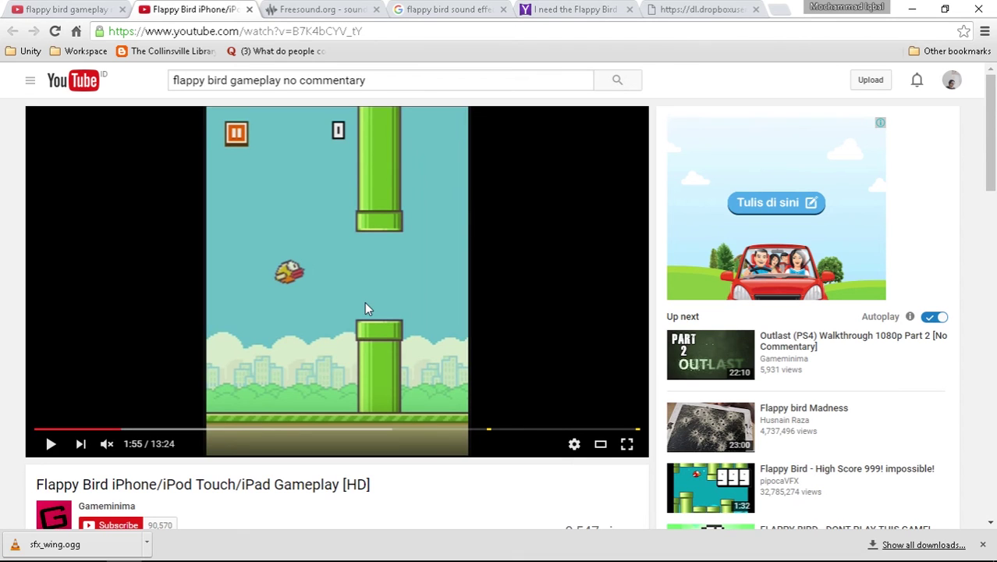
Step: Step the video forward in short play-pause bursts to watch how the bird tilts
{"action": "left_click", "coordinate": [372, 248]}
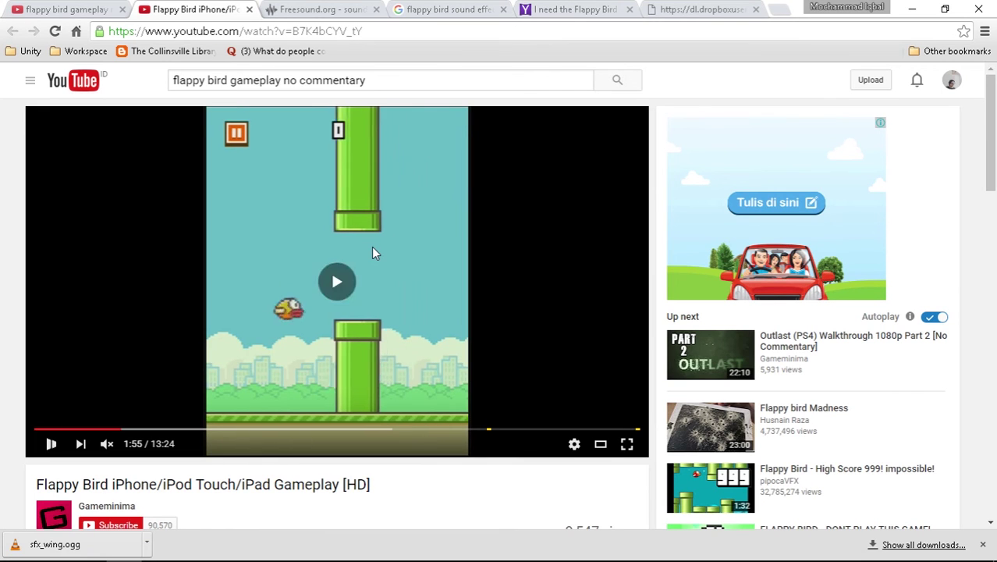
{"action": "left_click", "coordinate": [372, 248]}
{"action": "left_click", "coordinate": [371, 247]}
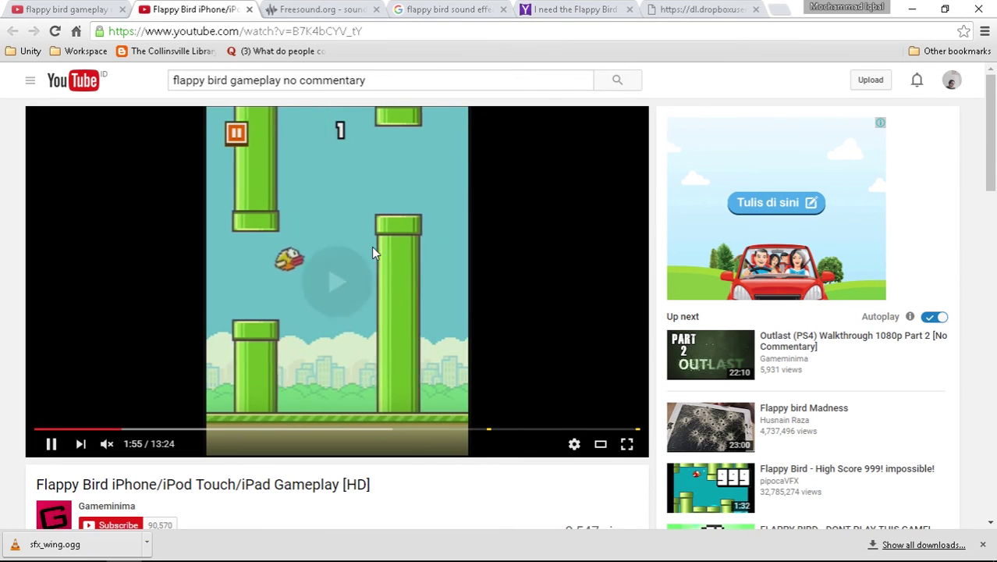
{"action": "left_click", "coordinate": [372, 247]}
{"action": "left_click", "coordinate": [371, 248]}
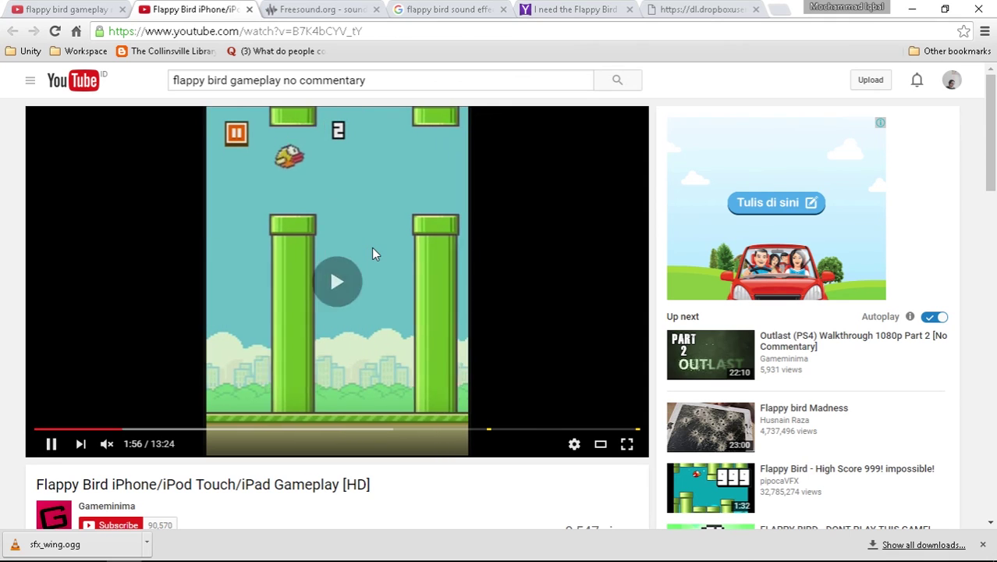
{"action": "left_click", "coordinate": [371, 247]}
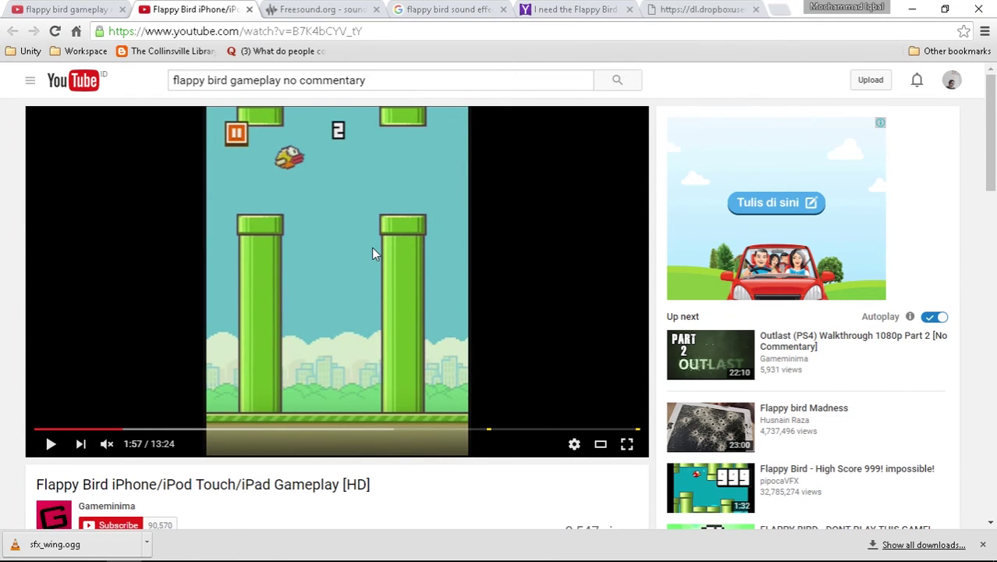
{"action": "left_click", "coordinate": [372, 248]}
{"action": "left_click", "coordinate": [371, 250]}
{"action": "left_click", "coordinate": [370, 249]}
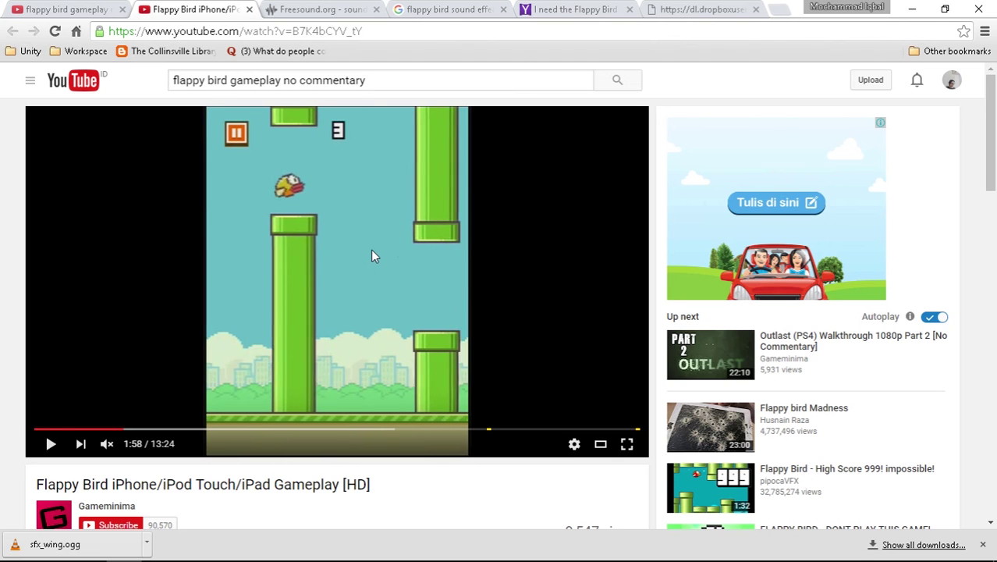
{"action": "left_click", "coordinate": [343, 283]}
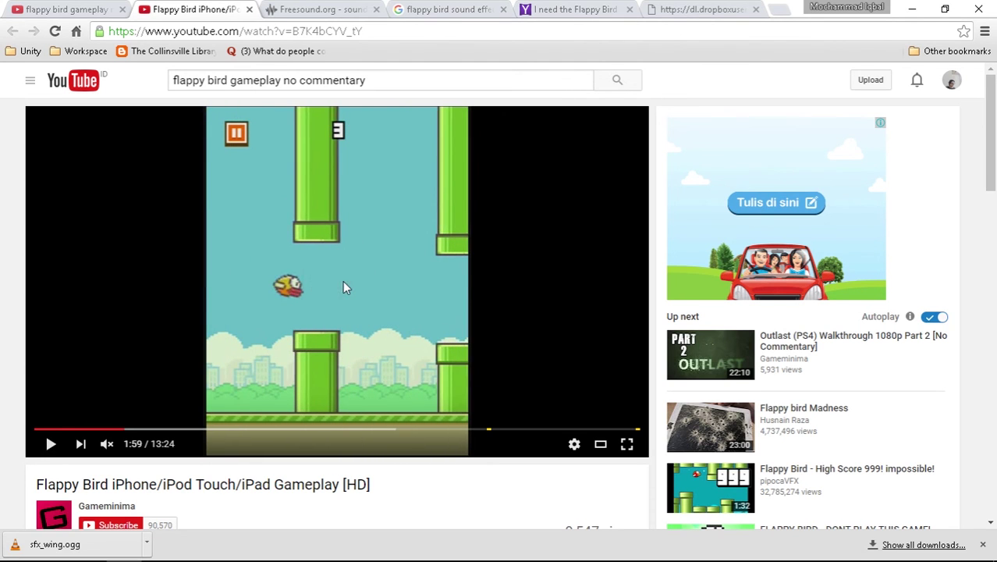
Step: Play and pause the video again, and toggle browser fullscreen on and off
{"action": "left_click", "coordinate": [342, 280]}
{"action": "left_click", "coordinate": [343, 280]}
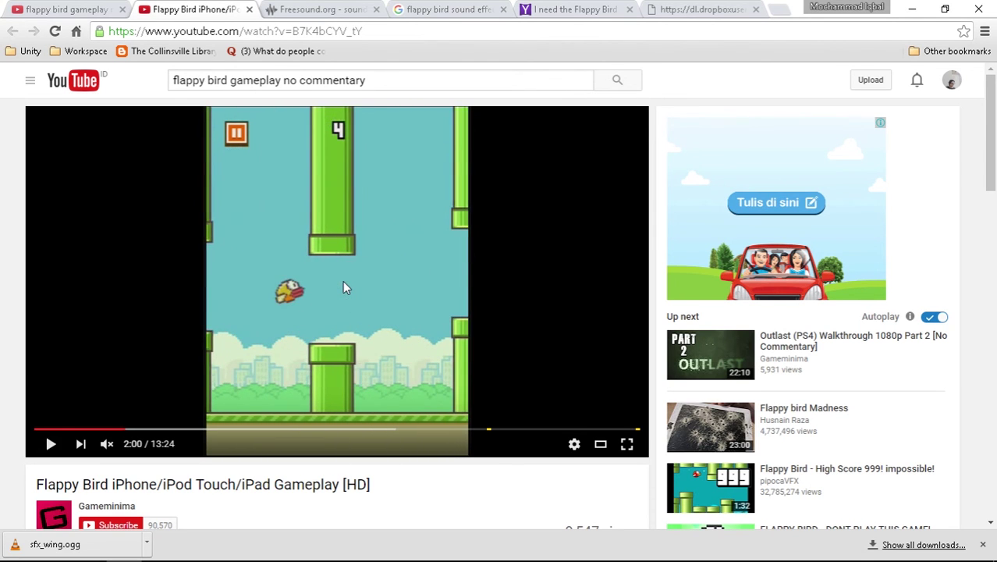
{"action": "left_click", "coordinate": [342, 280]}
{"action": "key", "text": "F11"}
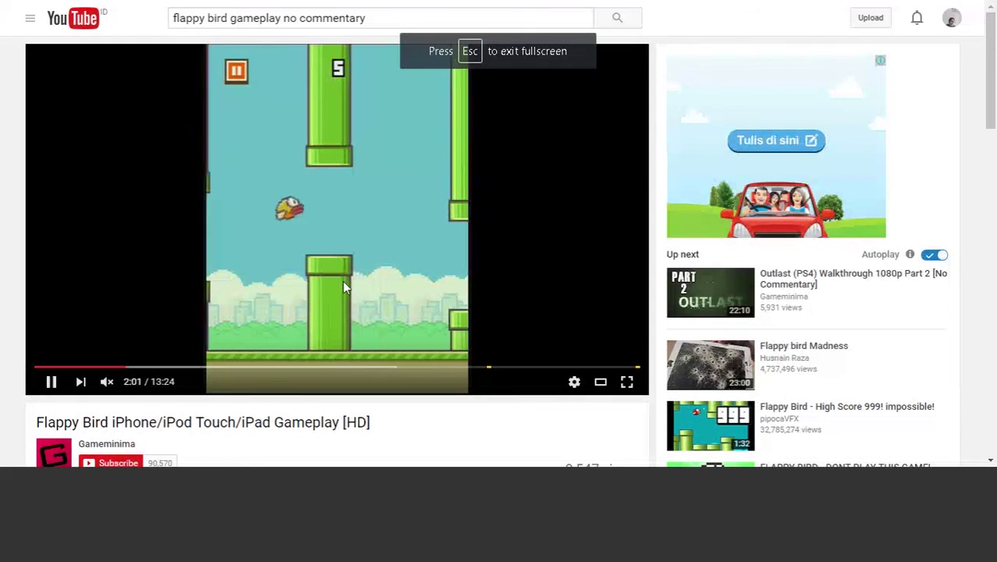
{"action": "double_click", "coordinate": [485, 279]}
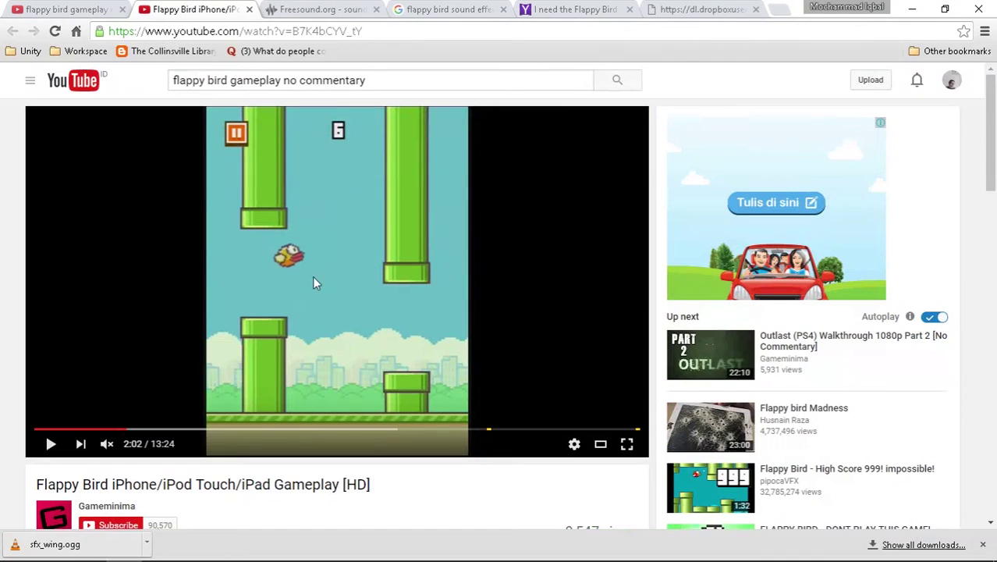
Step: Scroll horizontally through the AturRotasi rotation formula on line 48 of Bird.cs
{"action": "left_click", "coordinate": [266, 546]}
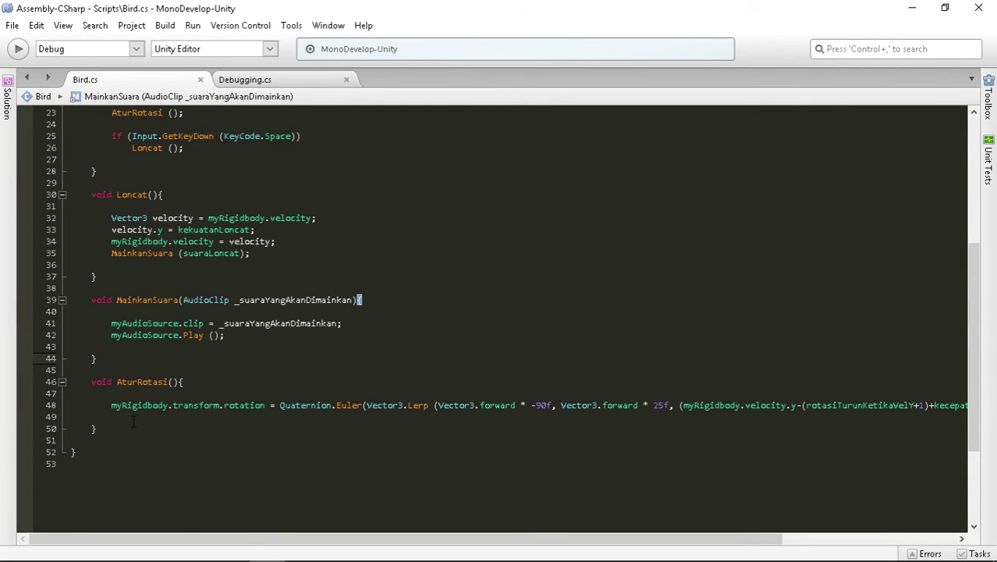
{"action": "mouse_move", "coordinate": [182, 535]}
{"action": "left_mouse_down"}
{"action": "mouse_move", "coordinate": [245, 542]}
{"action": "mouse_move", "coordinate": [145, 528]}
{"action": "left_mouse_up"}
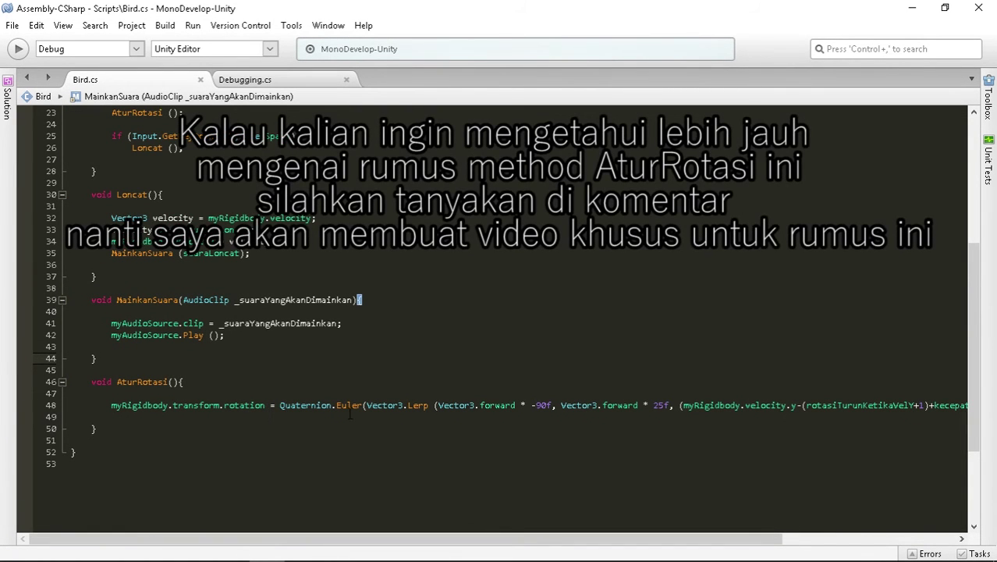
{"action": "left_click_drag", "start_coordinate": [372, 538], "coordinate": [433, 536]}
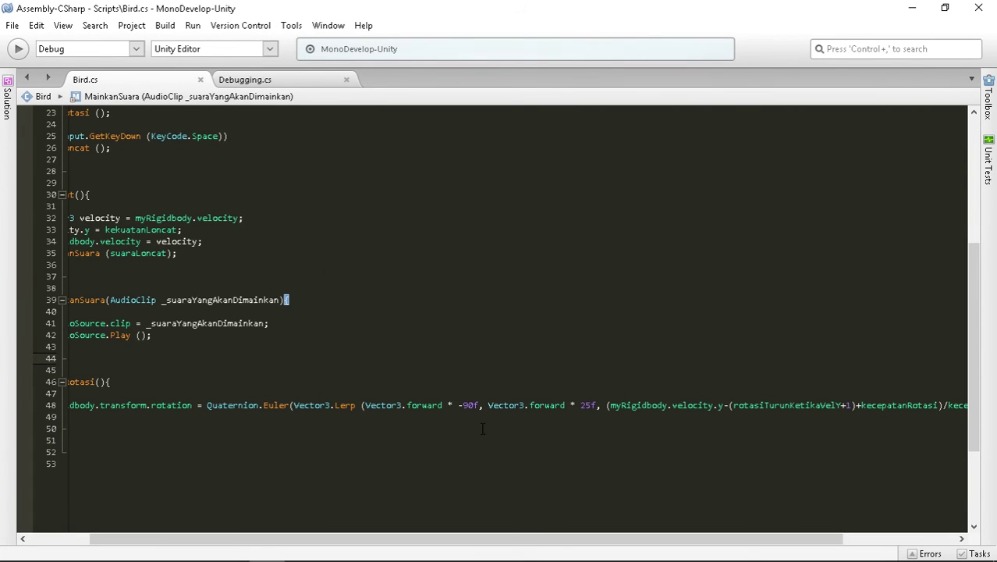
{"action": "left_click_drag", "start_coordinate": [450, 541], "coordinate": [503, 540]}
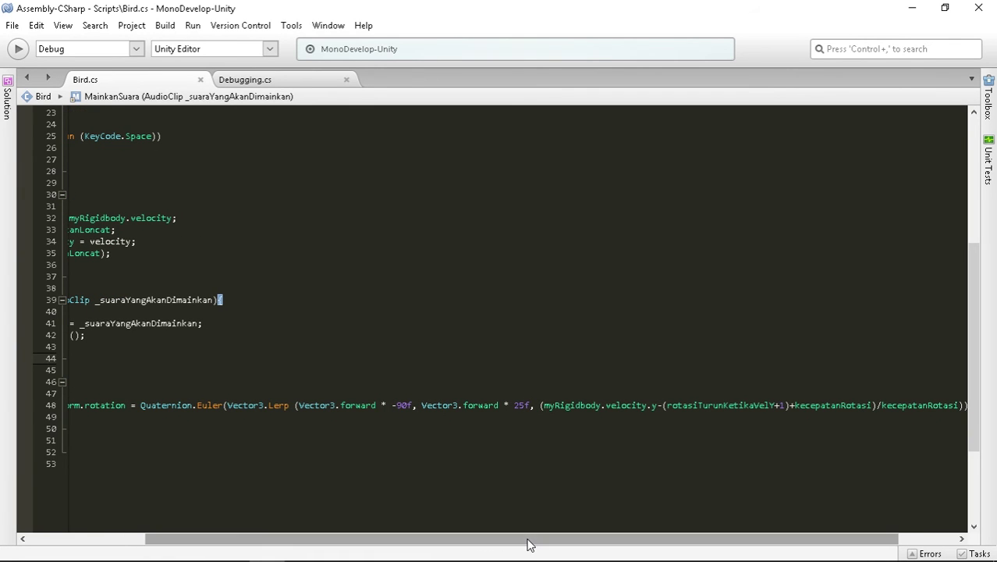
{"action": "left_click_drag", "start_coordinate": [532, 542], "coordinate": [591, 541]}
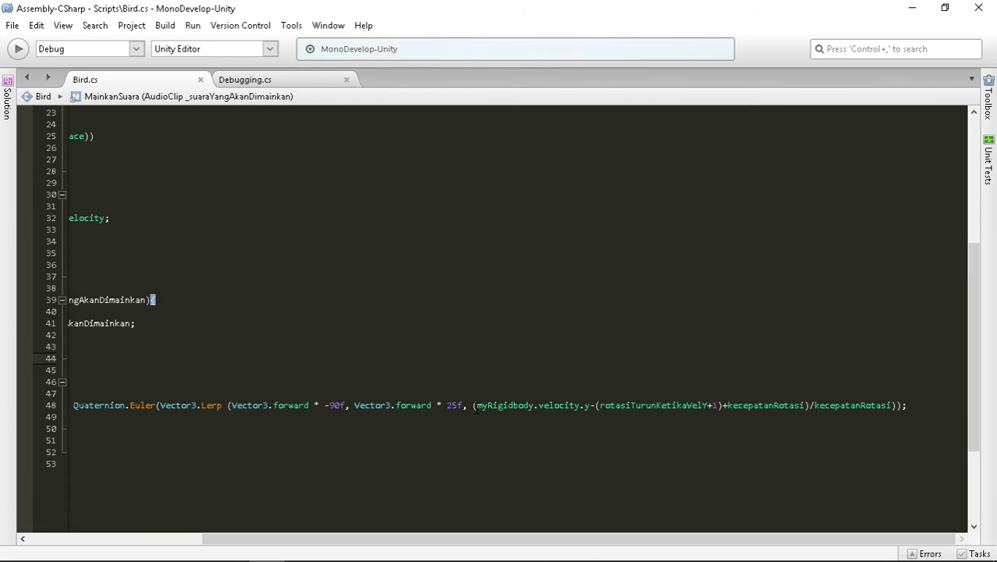
Step: Retype the comma after 25f on line 48 and dismiss the Lerp hint
{"action": "left_click", "coordinate": [467, 405]}
{"action": "key", "text": "BackSpace"}
{"action": "type", "text": ","}
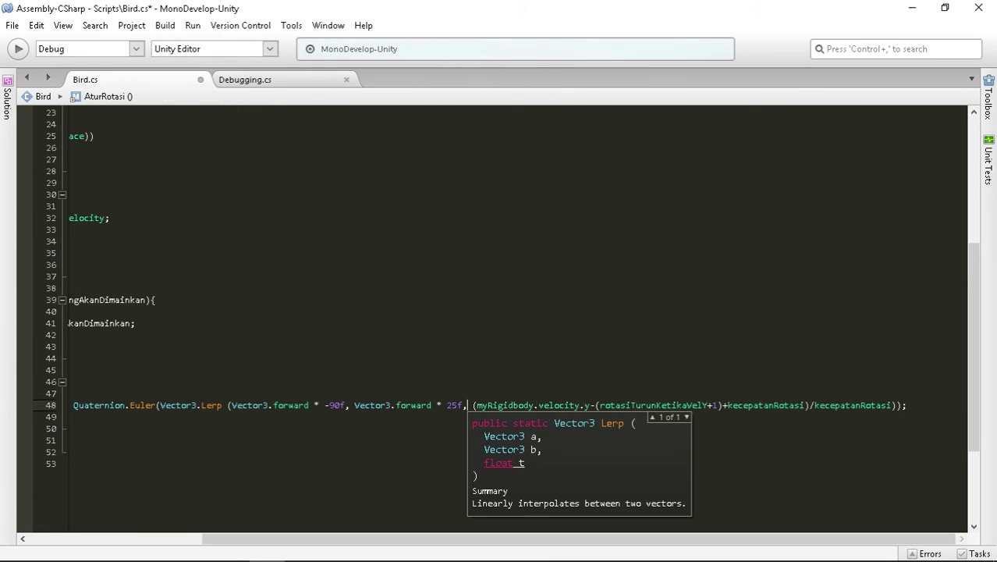
{"action": "left_click", "coordinate": [526, 367]}
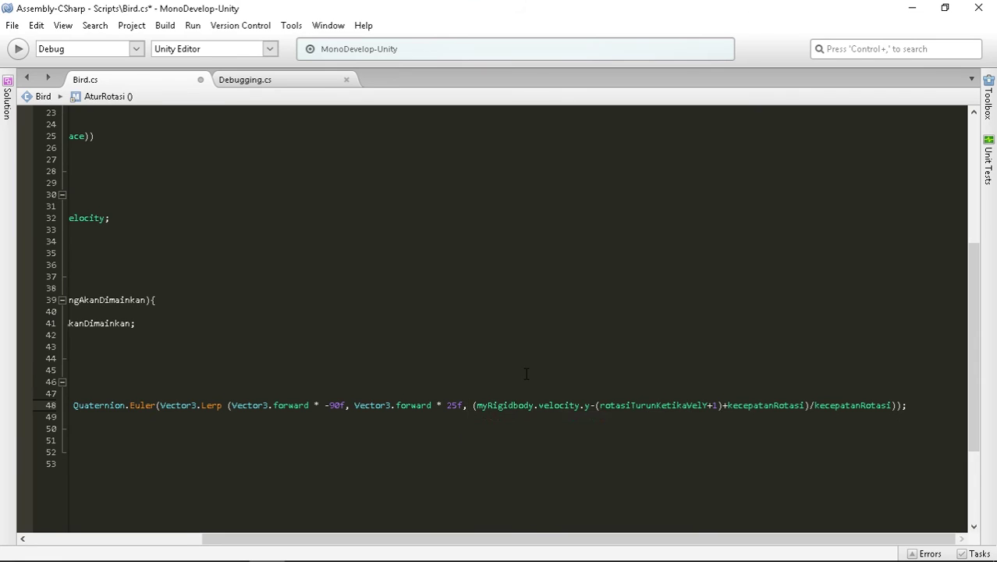
Step: Read the rest of the Lerp formula between -90 and 25, then save Bird.cs
{"action": "left_click_drag", "start_coordinate": [589, 540], "coordinate": [653, 534]}
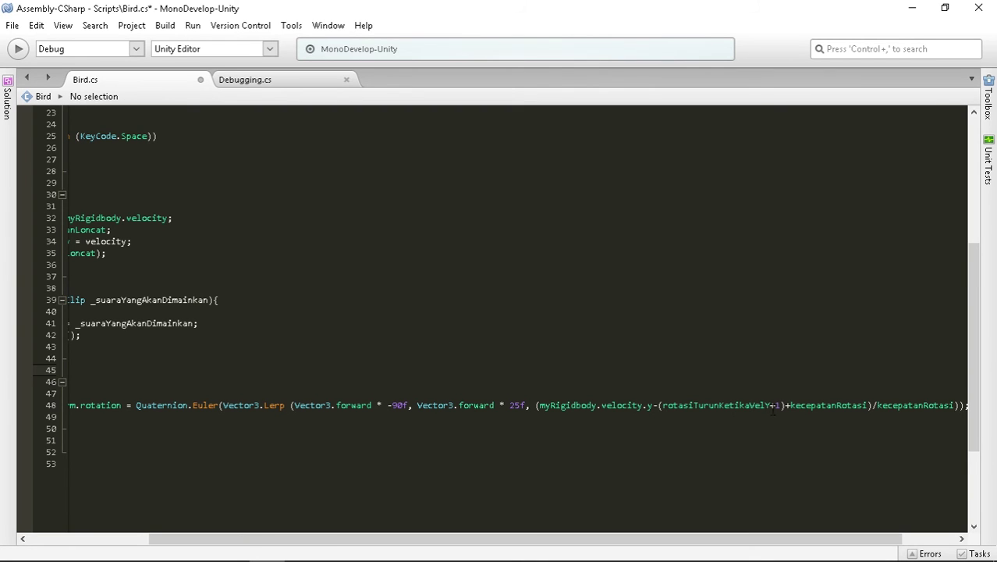
{"action": "left_click_drag", "start_coordinate": [749, 540], "coordinate": [726, 470]}
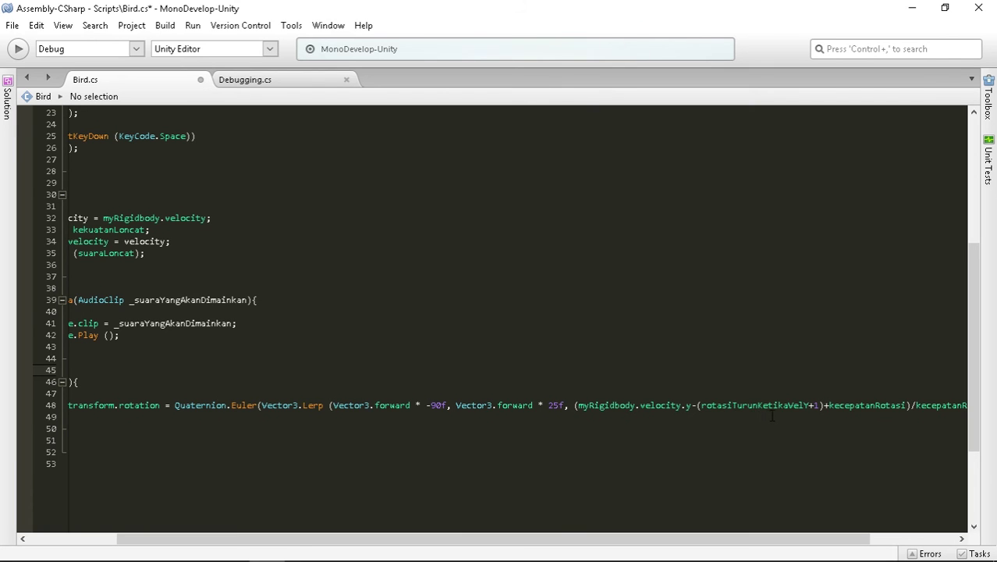
{"action": "scroll", "coordinate": [694, 403], "scroll_direction": "up", "scroll_amount": 7}
{"action": "scroll", "coordinate": [299, 215], "scroll_direction": "left", "scroll_amount": 3}
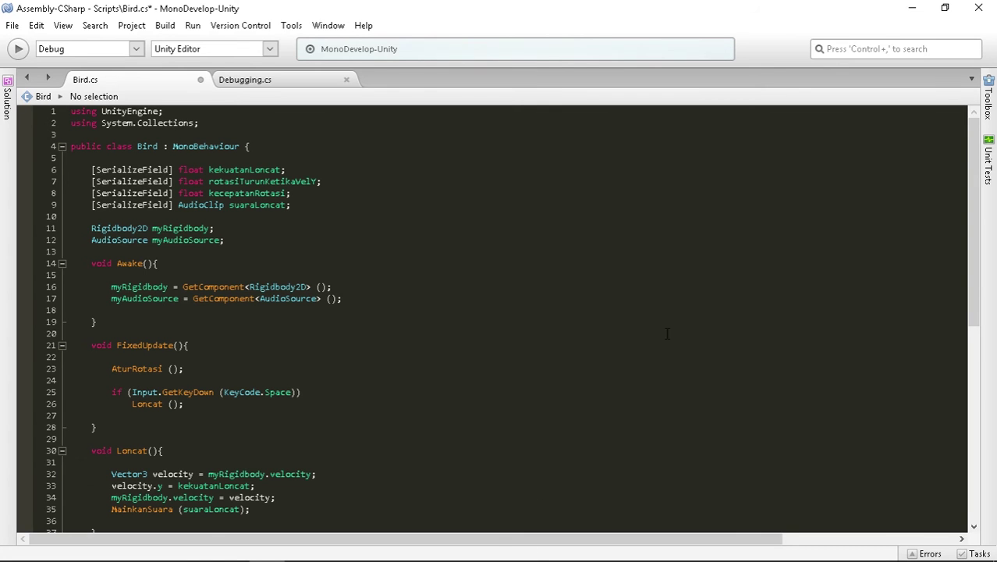
{"action": "scroll", "coordinate": [668, 333], "scroll_direction": "down", "scroll_amount": 6}
{"action": "left_click_drag", "start_coordinate": [683, 542], "coordinate": [868, 544]}
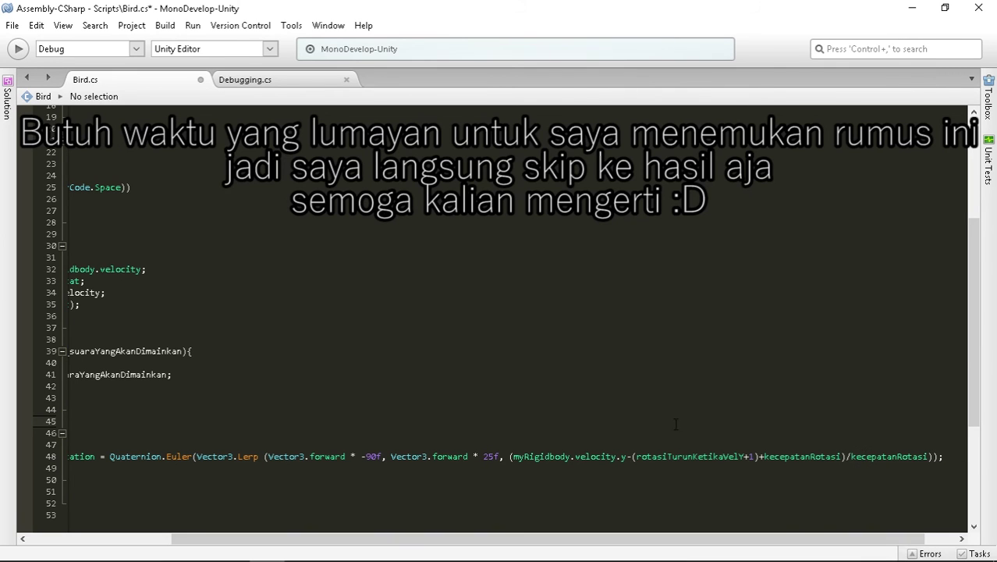
{"action": "left_click_drag", "start_coordinate": [628, 544], "coordinate": [450, 539]}
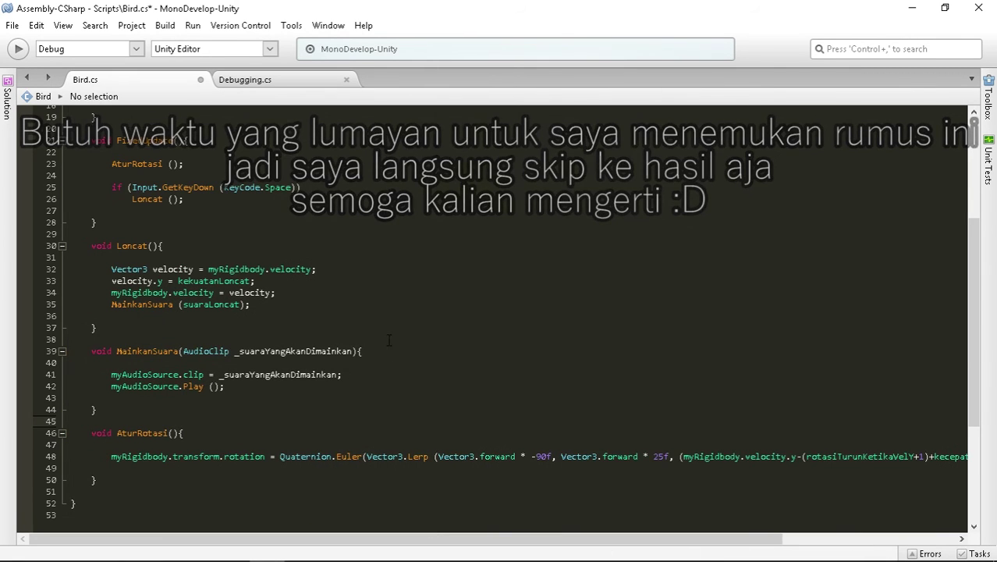
{"action": "key", "text": "ctrl+s"}
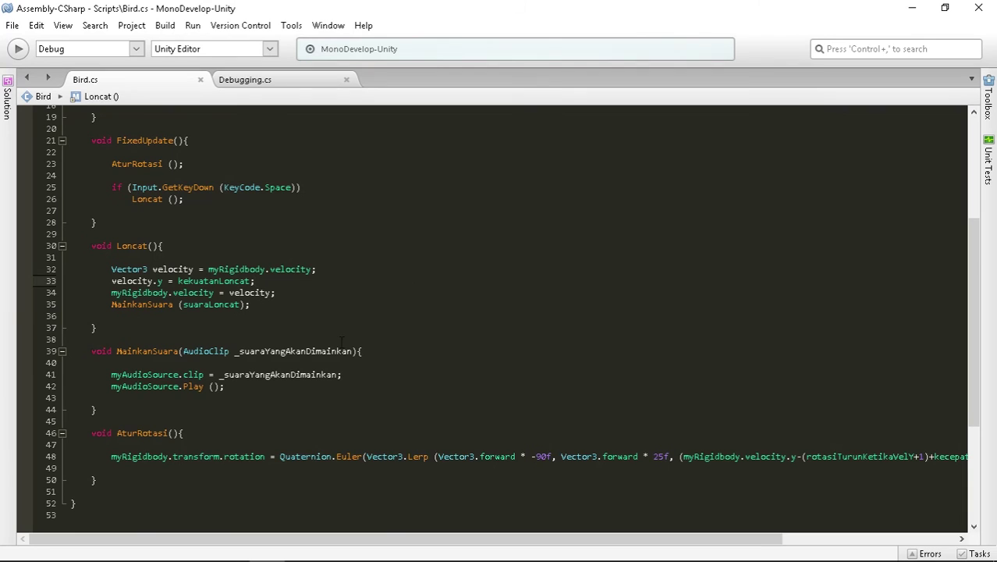
{"action": "left_click", "coordinate": [266, 546]}
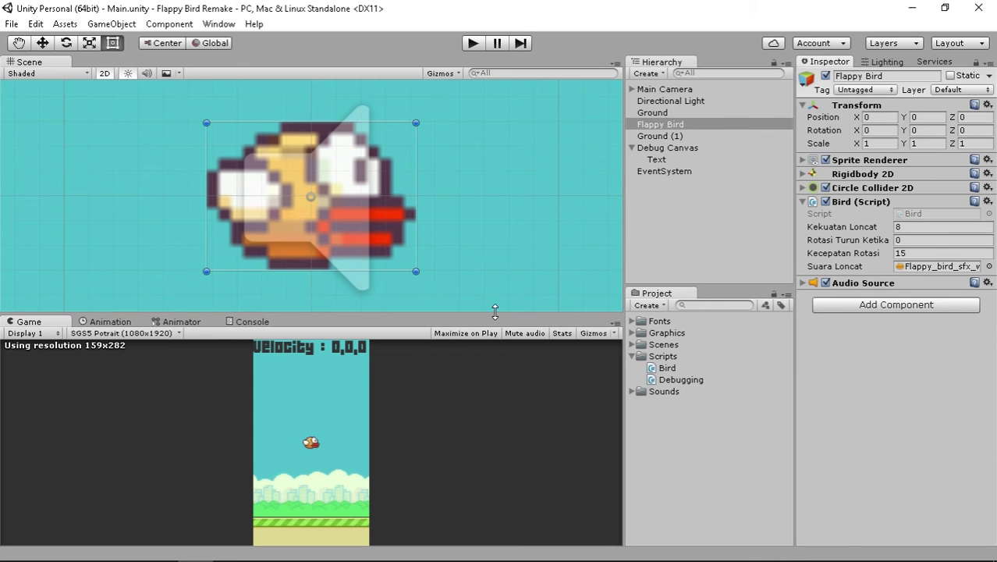
Step: Enlarge the Game view, start Play mode, and bring Bird.cs forward in MonoDevelop
{"action": "left_click_drag", "start_coordinate": [469, 312], "coordinate": [474, 121]}
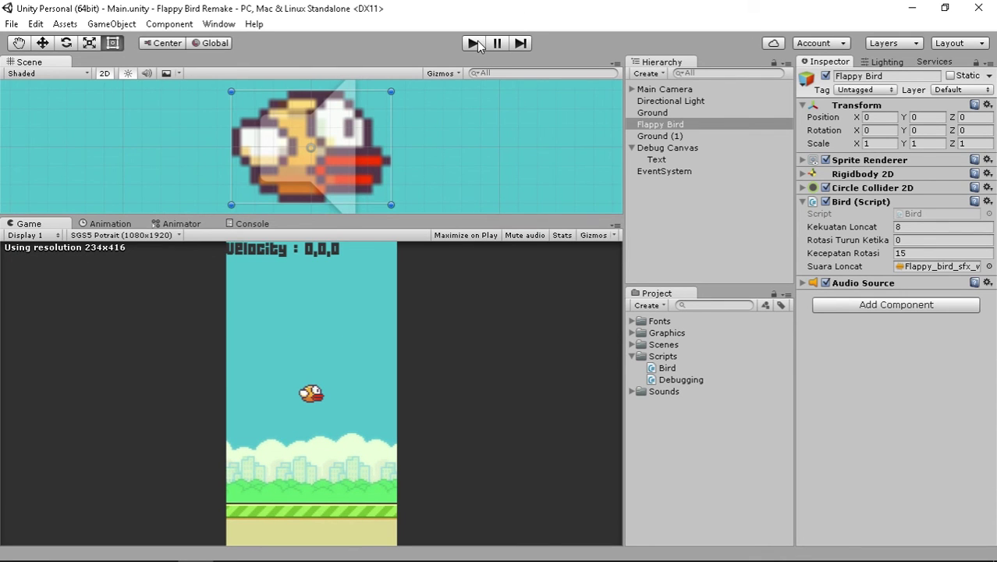
{"action": "left_click", "coordinate": [475, 43]}
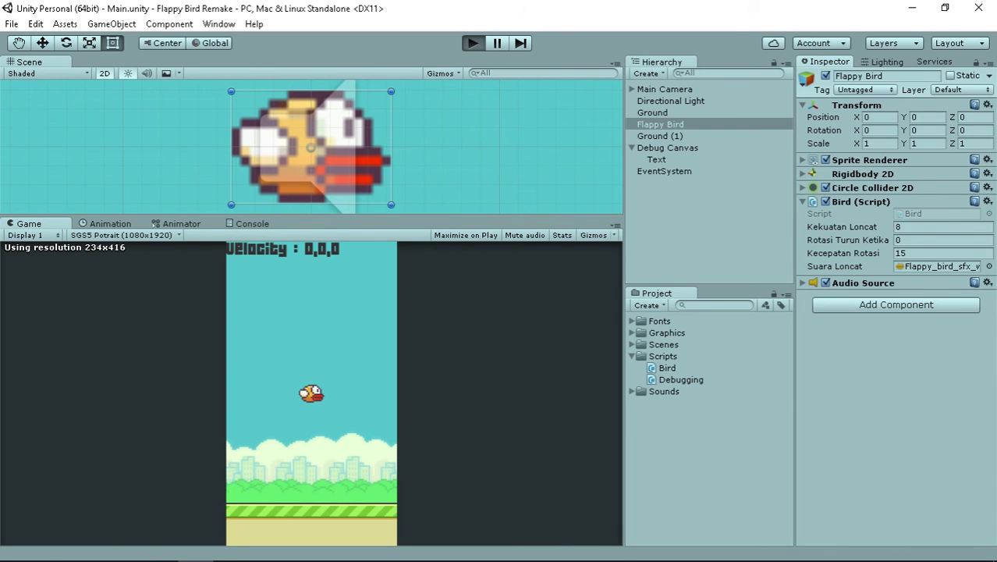
{"action": "left_click", "coordinate": [267, 547]}
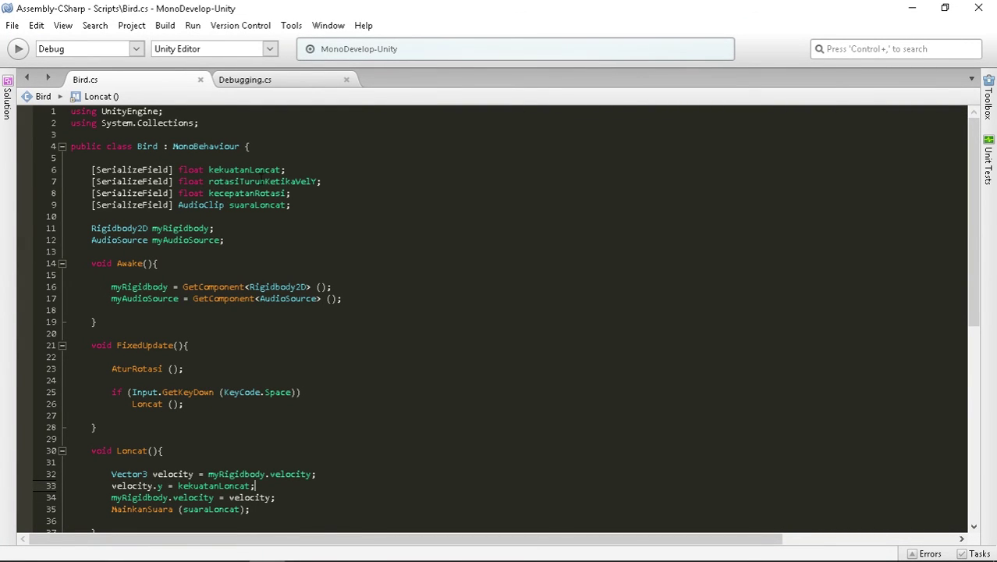
Step: Scroll to AturRotasi in Bird.cs and read the end of line 48's rotation formula
{"action": "mouse_move", "coordinate": [199, 558]}
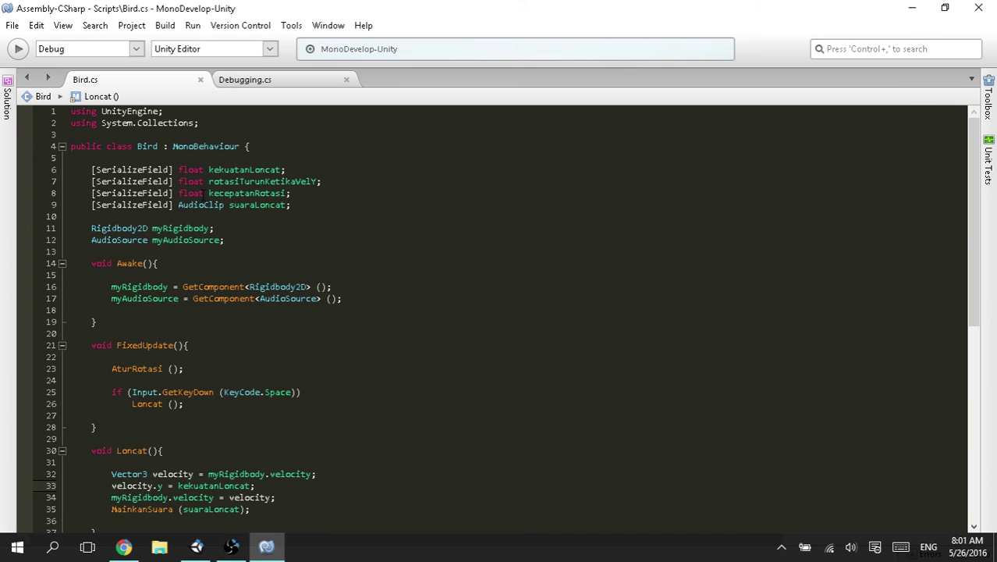
{"action": "scroll", "coordinate": [543, 527], "scroll_direction": "down", "scroll_amount": 2}
{"action": "scroll", "coordinate": [543, 527], "scroll_direction": "down", "scroll_amount": 4}
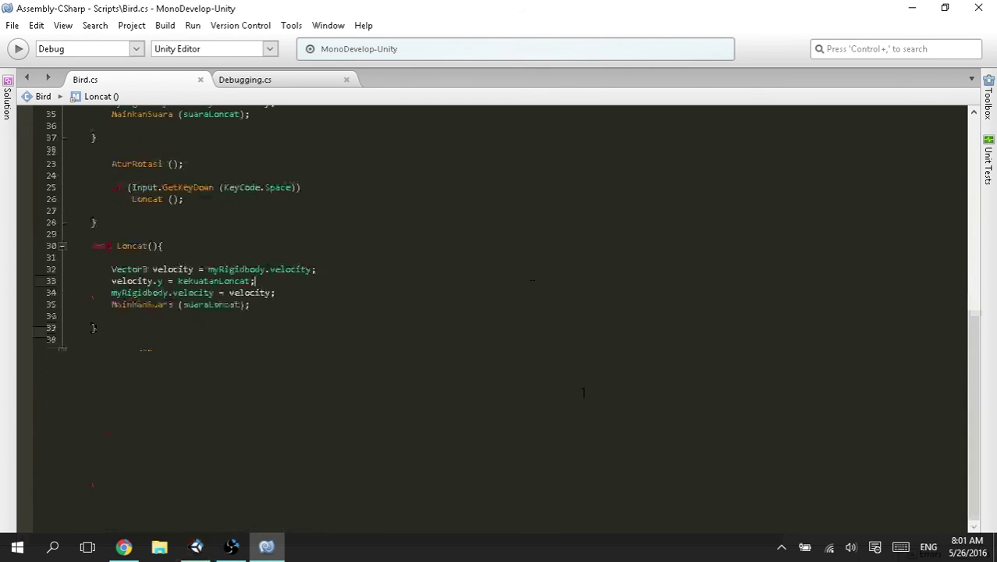
{"action": "scroll", "coordinate": [543, 527], "scroll_direction": "down", "scroll_amount": 6}
{"action": "scroll", "coordinate": [768, 379], "scroll_direction": "up", "scroll_amount": 2}
{"action": "scroll", "coordinate": [768, 379], "scroll_direction": "up", "scroll_amount": 2}
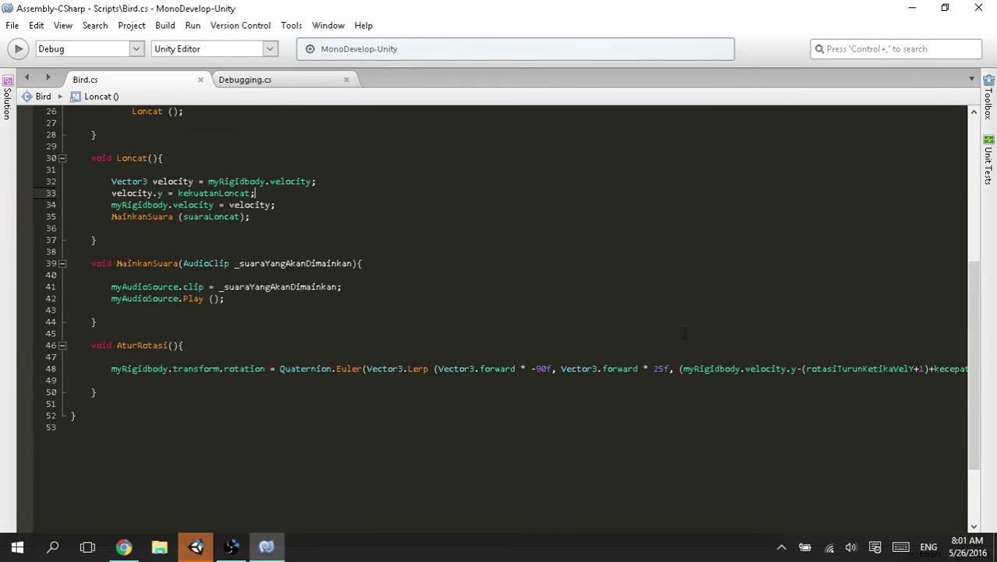
{"action": "scroll", "coordinate": [706, 411], "scroll_direction": "down", "scroll_amount": 4}
{"action": "left_click", "coordinate": [743, 451]}
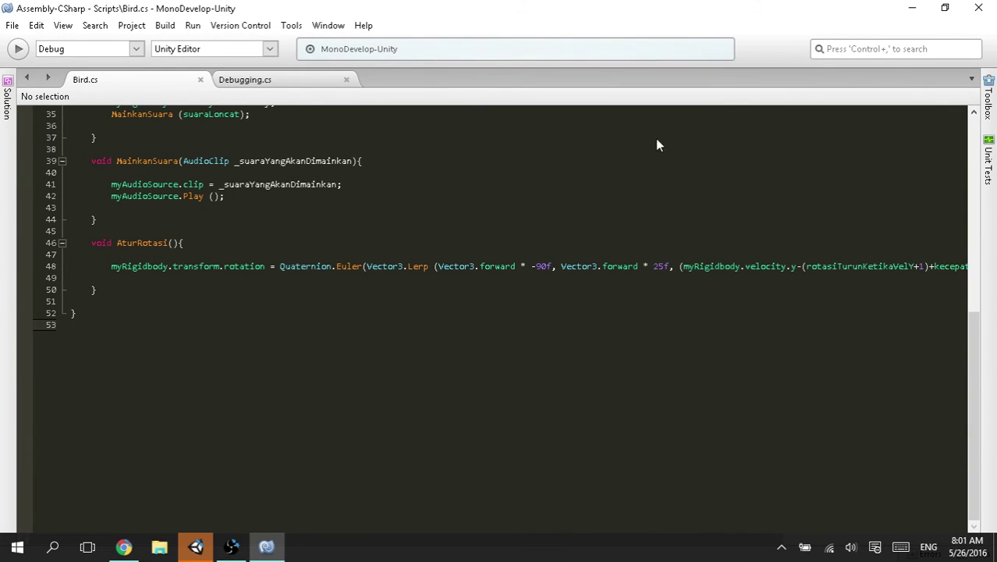
{"action": "left_click", "coordinate": [196, 546]}
{"action": "left_click", "coordinate": [231, 546]}
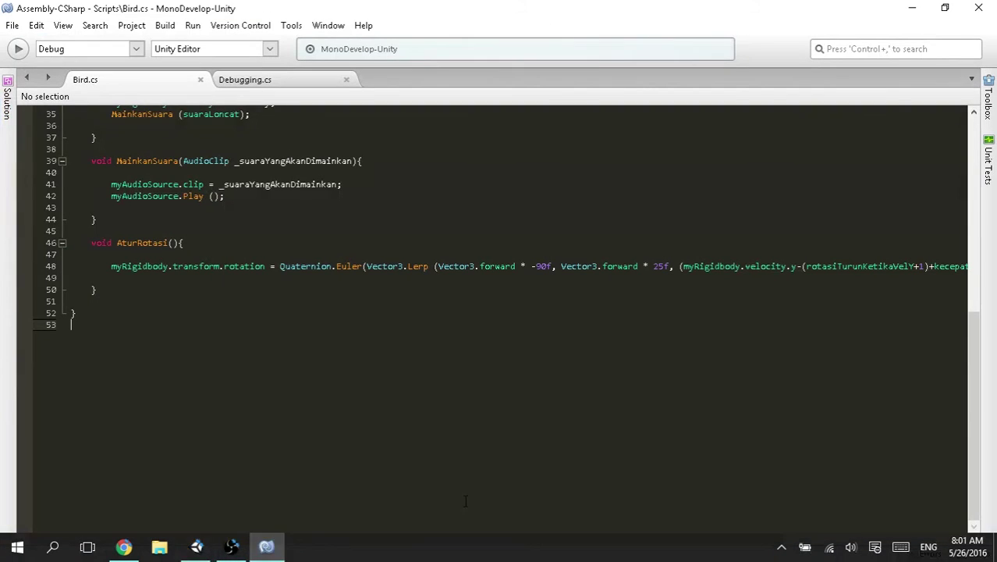
{"action": "left_click_drag", "start_coordinate": [717, 539], "coordinate": [865, 538]}
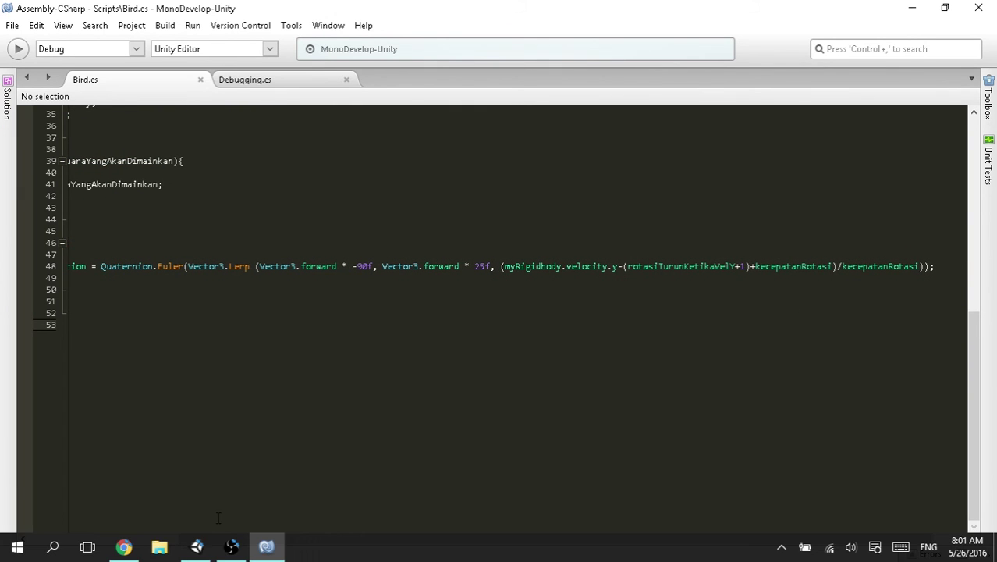
{"action": "left_click", "coordinate": [196, 547]}
Step: Make the bird flap several times in the running game to watch its tilt
{"action": "left_click", "coordinate": [493, 360]}
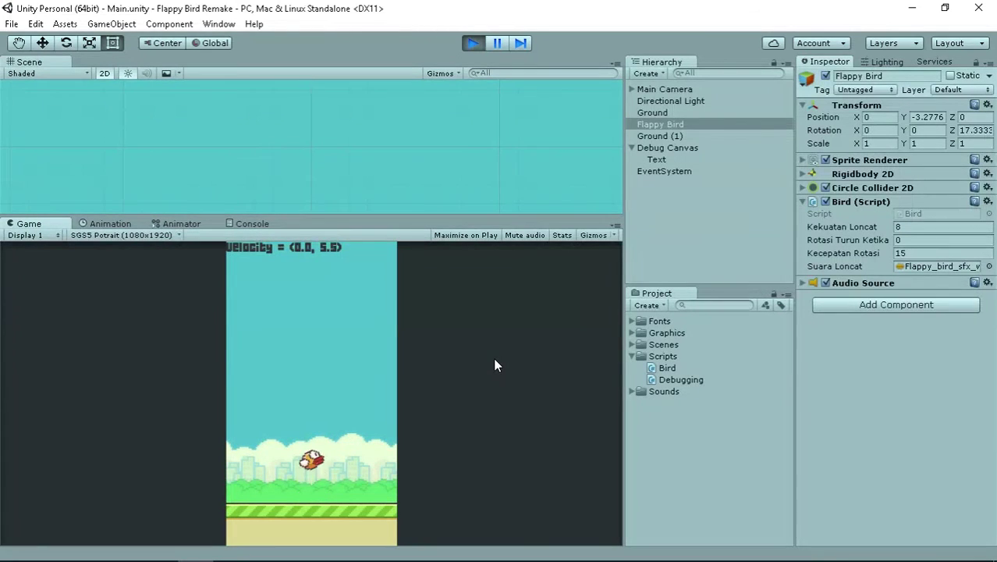
{"action": "left_click", "coordinate": [493, 364]}
{"action": "left_click", "coordinate": [494, 361]}
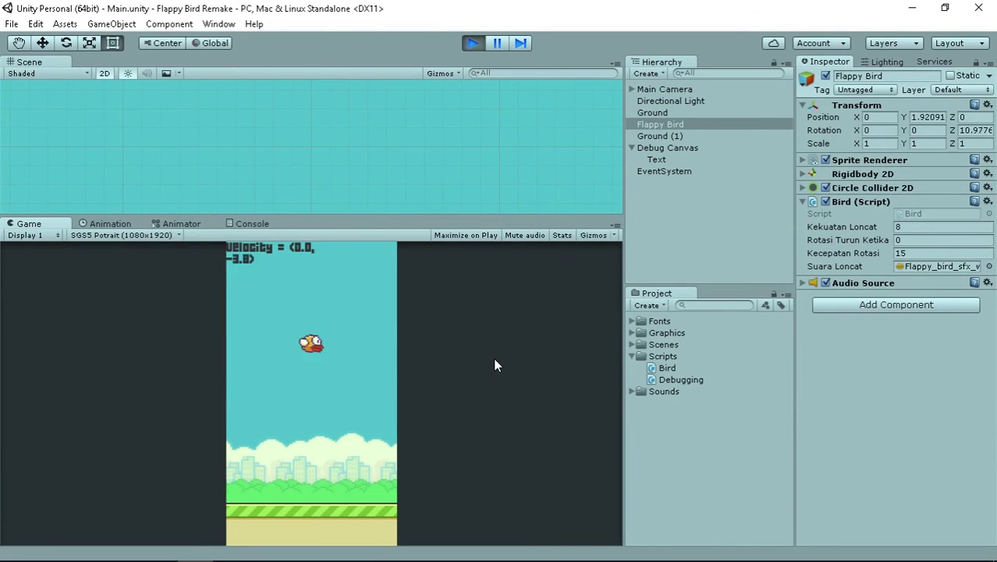
{"action": "left_click", "coordinate": [495, 361]}
{"action": "left_click", "coordinate": [518, 272]}
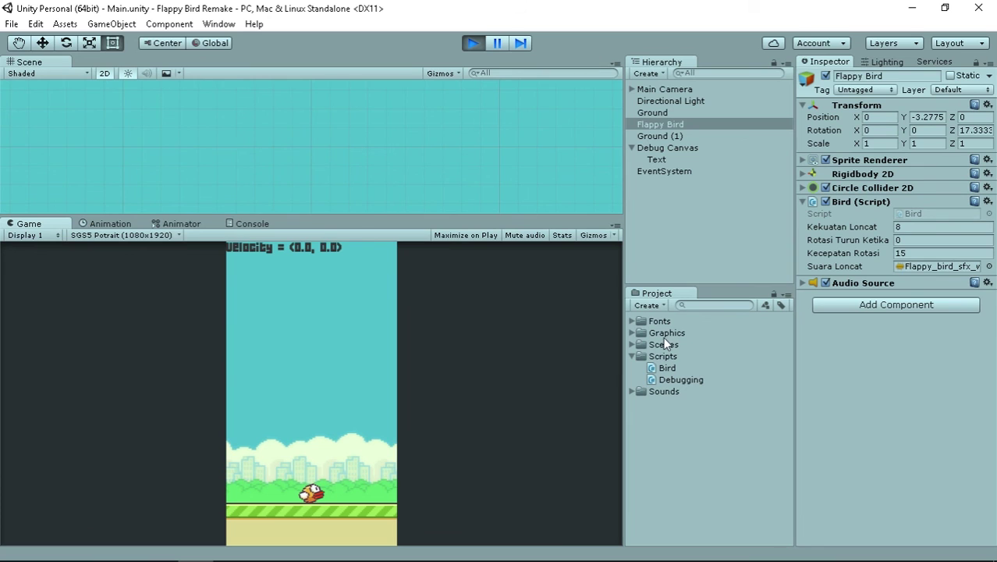
Step: Set Kecepatan Rotasi to 1 and flap the bird to test the slower tilt
{"action": "left_click", "coordinate": [923, 251]}
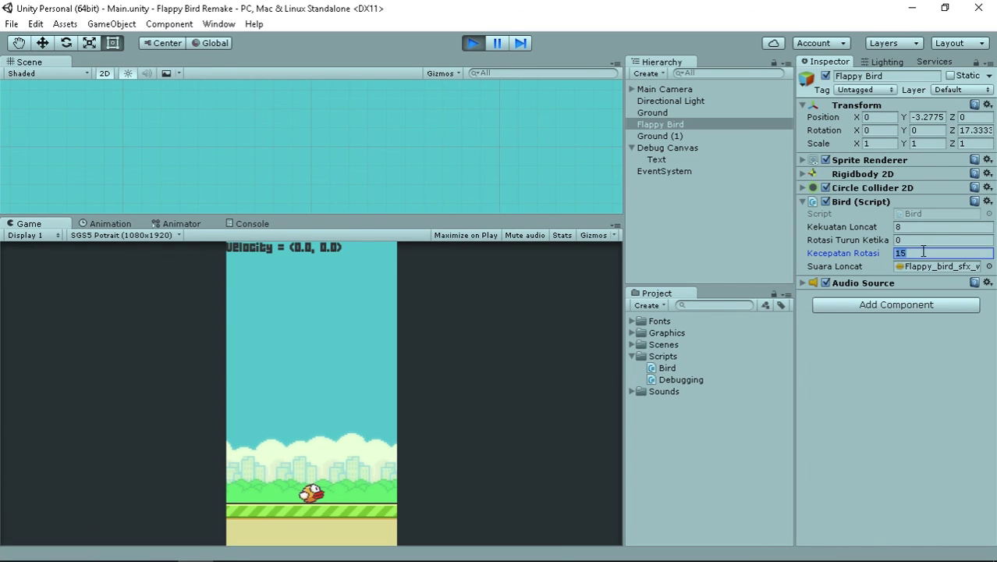
{"action": "type", "text": "1"}
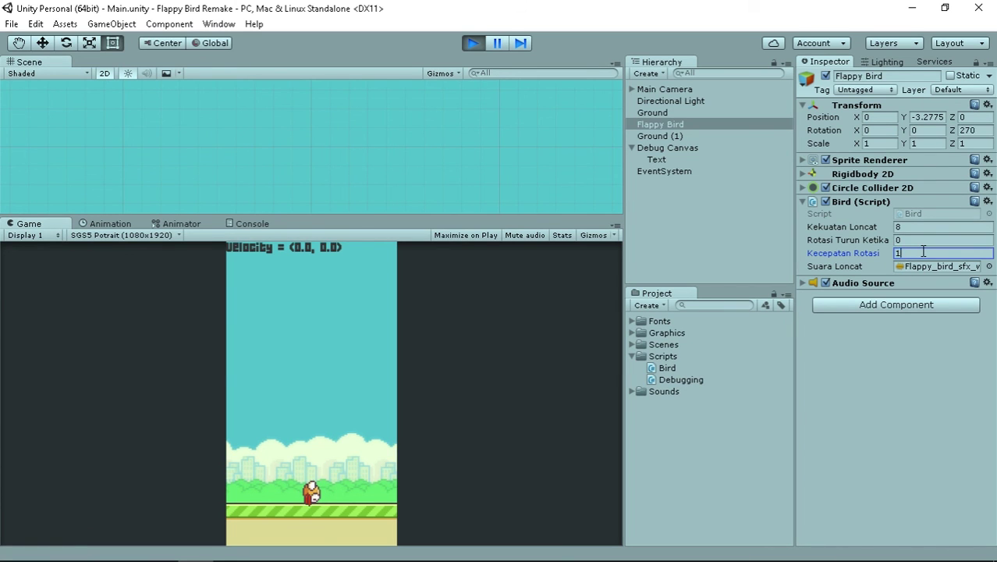
{"action": "left_click", "coordinate": [430, 382]}
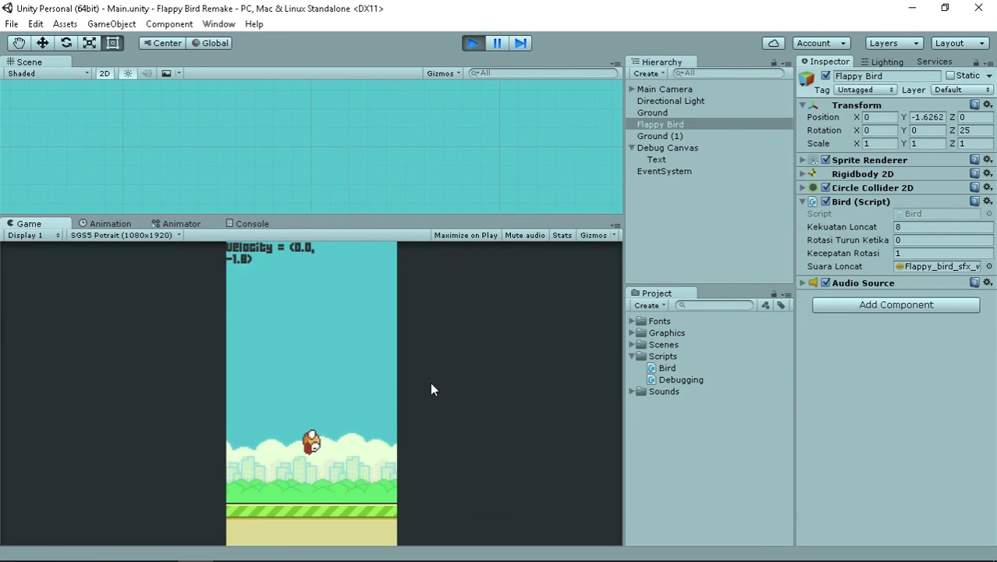
{"action": "left_click", "coordinate": [326, 426]}
{"action": "left_click", "coordinate": [312, 412]}
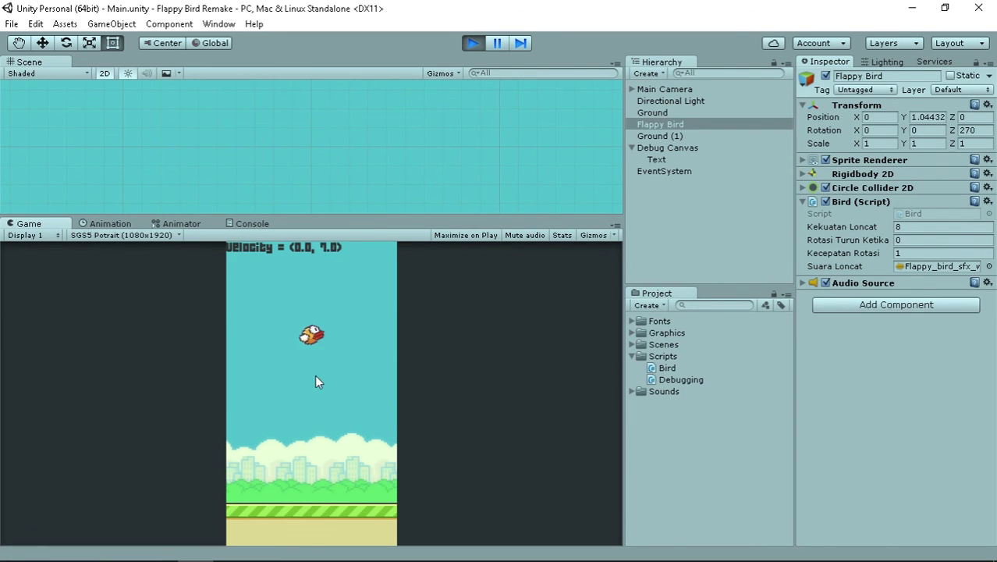
{"action": "left_click", "coordinate": [314, 351]}
{"action": "left_click", "coordinate": [315, 349]}
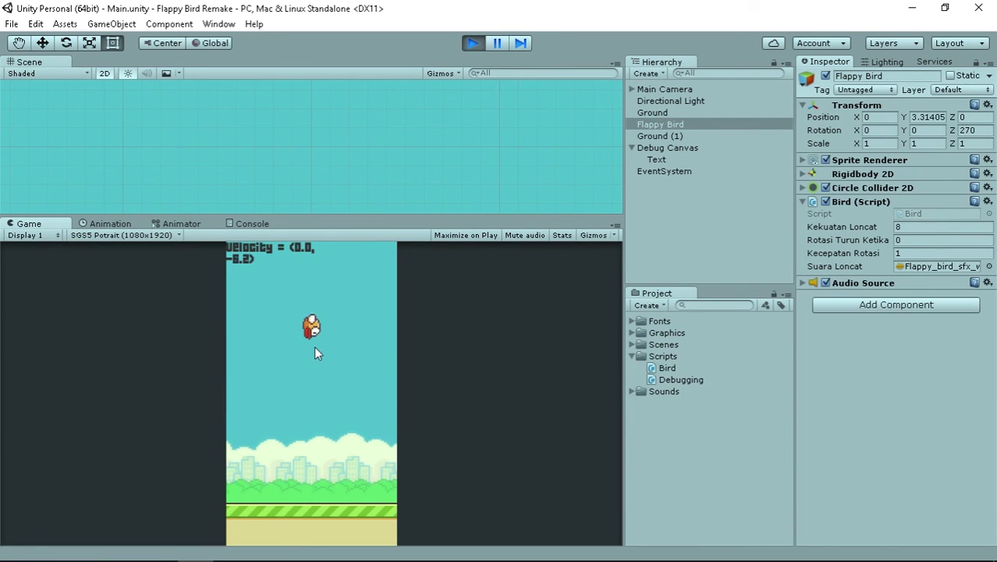
{"action": "left_click", "coordinate": [322, 364]}
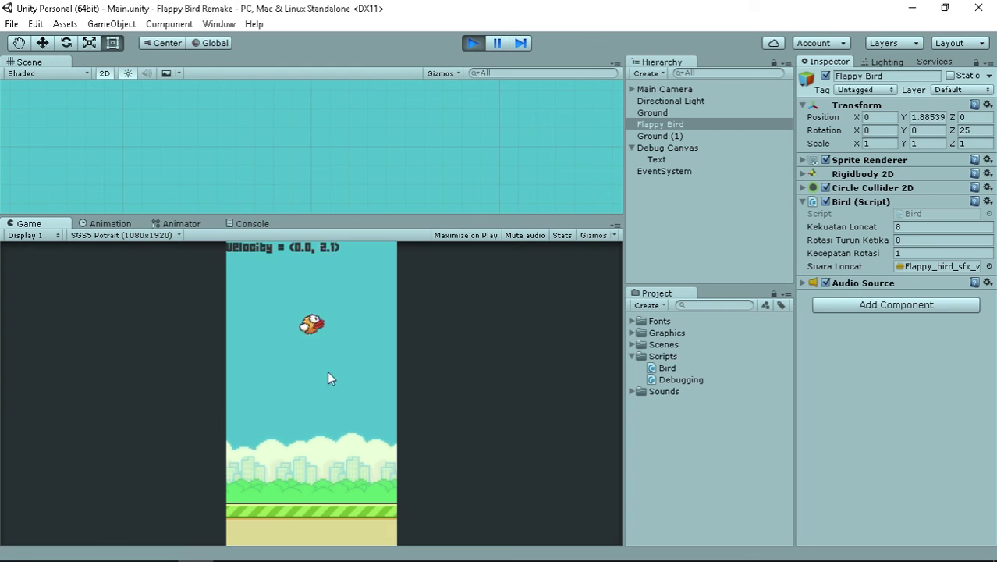
{"action": "left_click", "coordinate": [906, 252]}
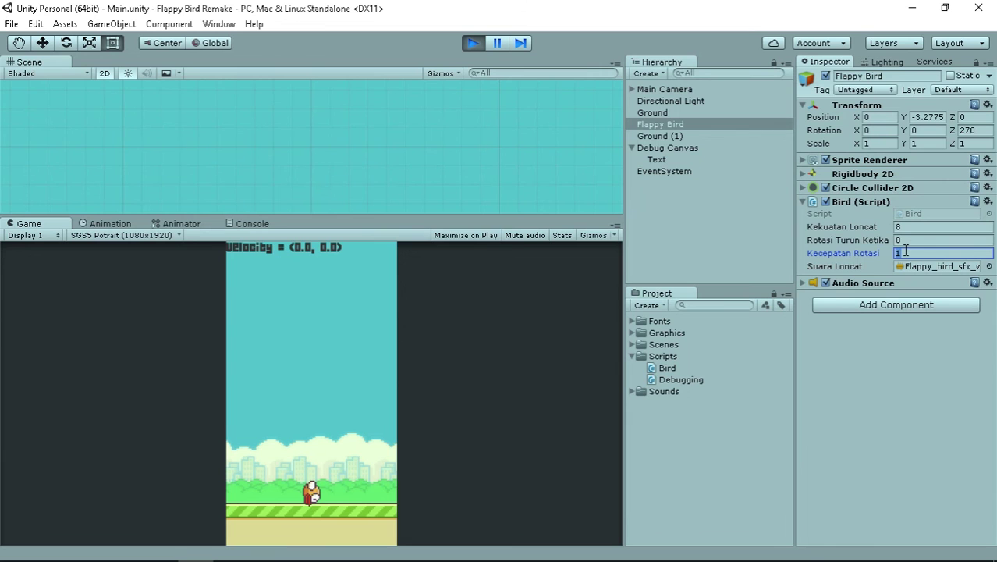
Step: Set Kecepatan Rotasi back to 15 and flap the bird to test the tilt
{"action": "type", "text": "15"}
{"action": "left_click", "coordinate": [464, 376]}
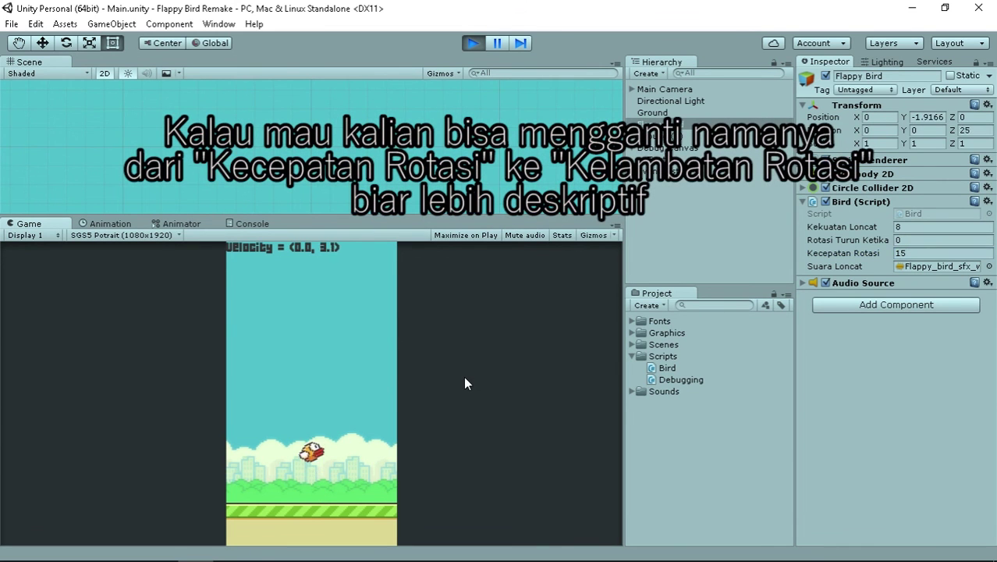
{"action": "left_click", "coordinate": [382, 412]}
{"action": "left_click", "coordinate": [322, 400]}
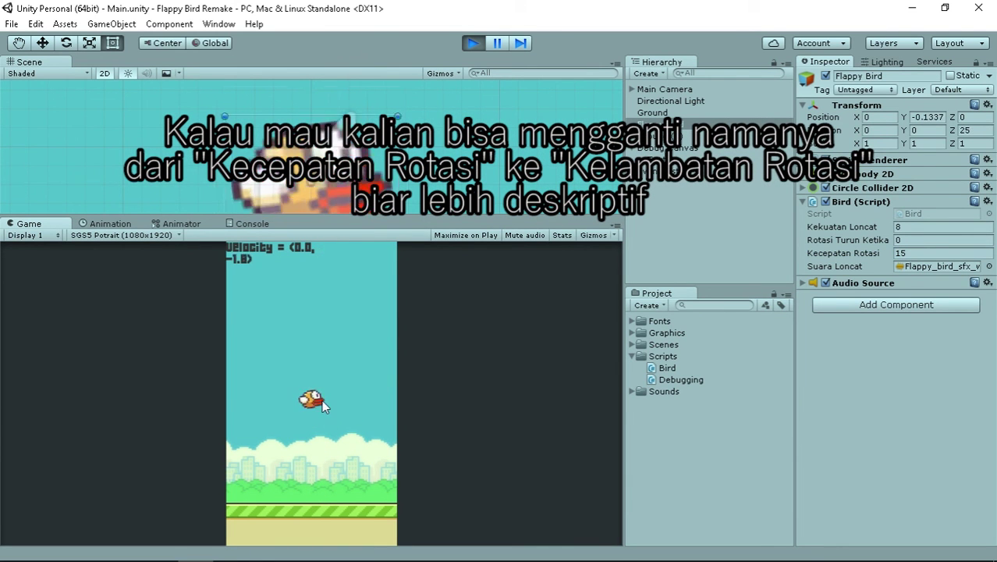
{"action": "left_click", "coordinate": [322, 404]}
{"action": "left_click", "coordinate": [322, 395]}
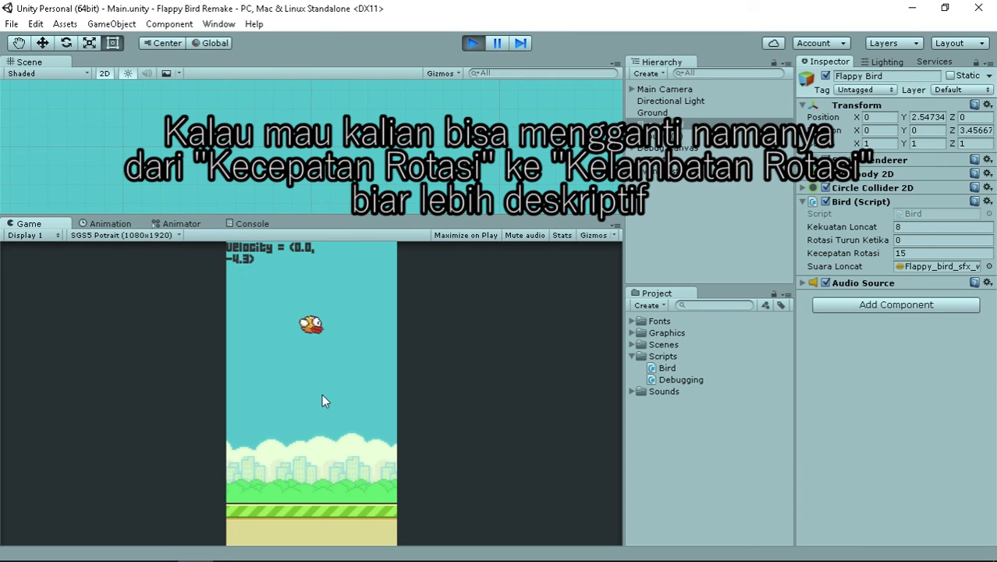
{"action": "left_click", "coordinate": [322, 398]}
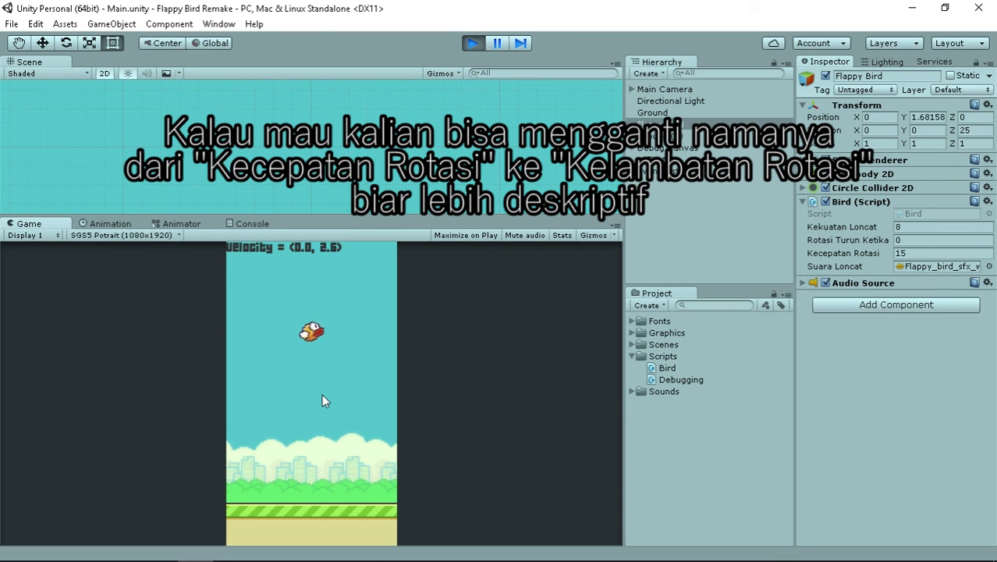
Step: Raise Kecepatan Rotasi to 30, flap the bird to test it, then pause the game
{"action": "left_click", "coordinate": [913, 248]}
{"action": "type", "text": "30"}
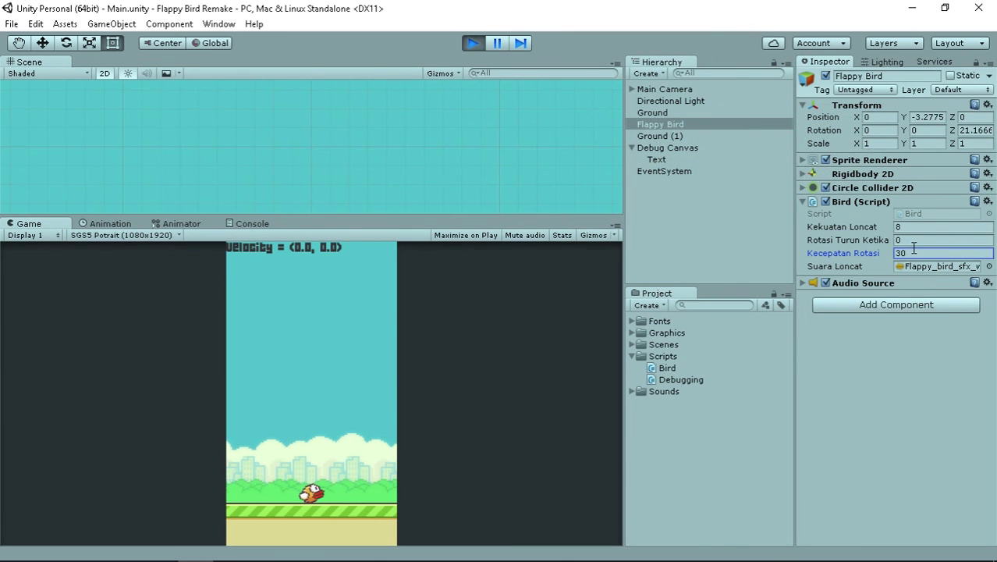
{"action": "left_click", "coordinate": [451, 440]}
{"action": "left_click", "coordinate": [455, 420]}
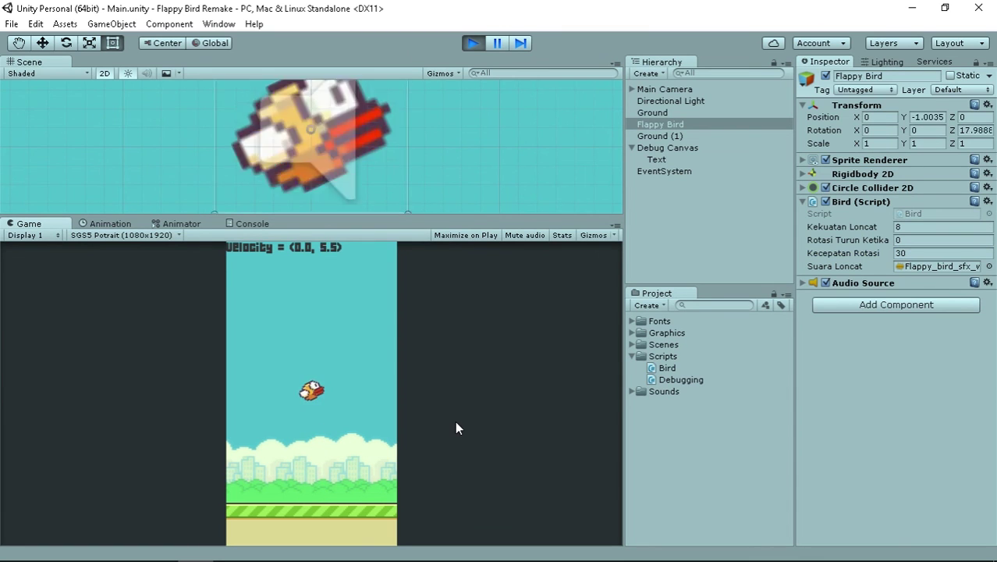
{"action": "left_click", "coordinate": [455, 421]}
{"action": "left_click", "coordinate": [455, 420]}
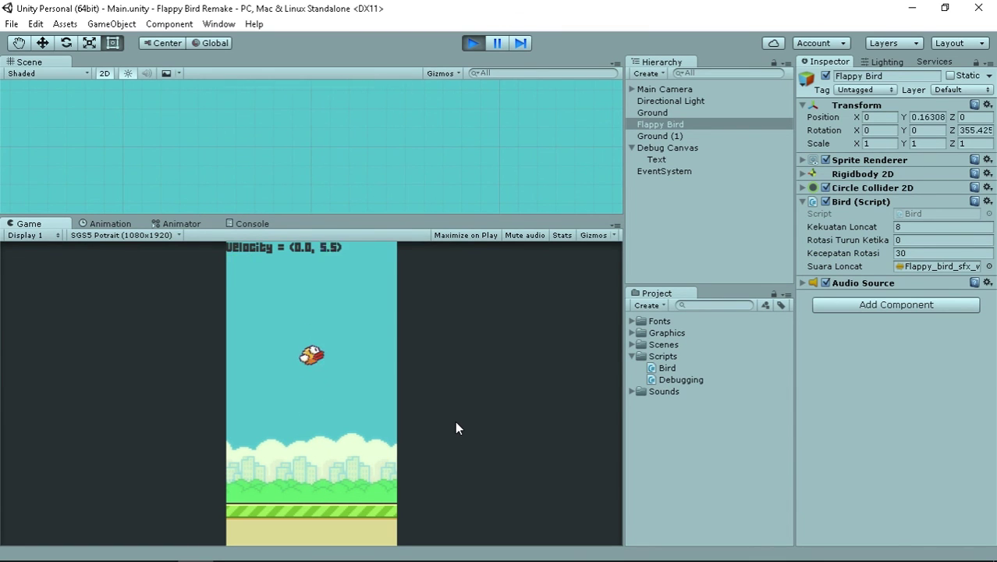
{"action": "left_click", "coordinate": [455, 421]}
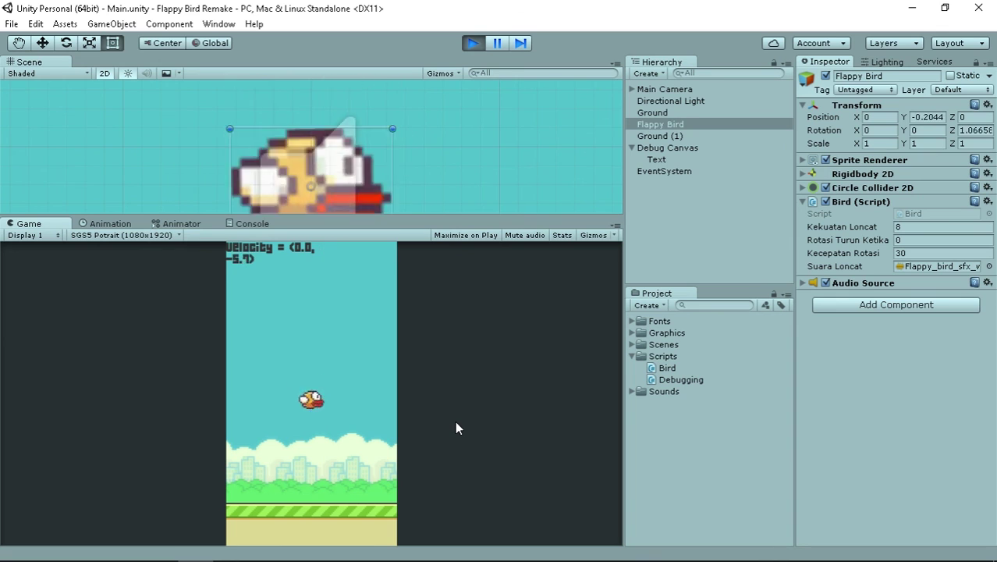
{"action": "left_click", "coordinate": [455, 420]}
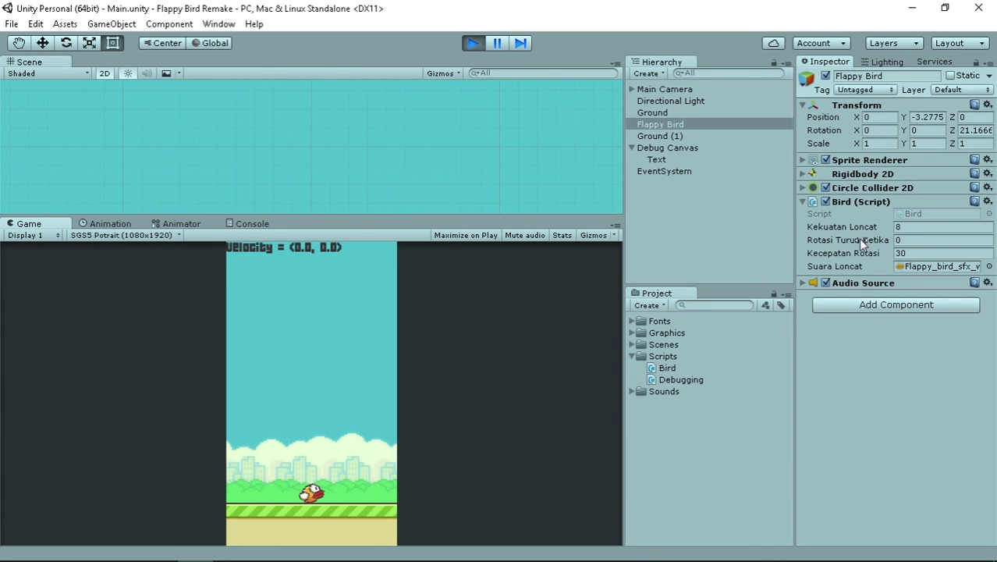
{"action": "left_click", "coordinate": [492, 49]}
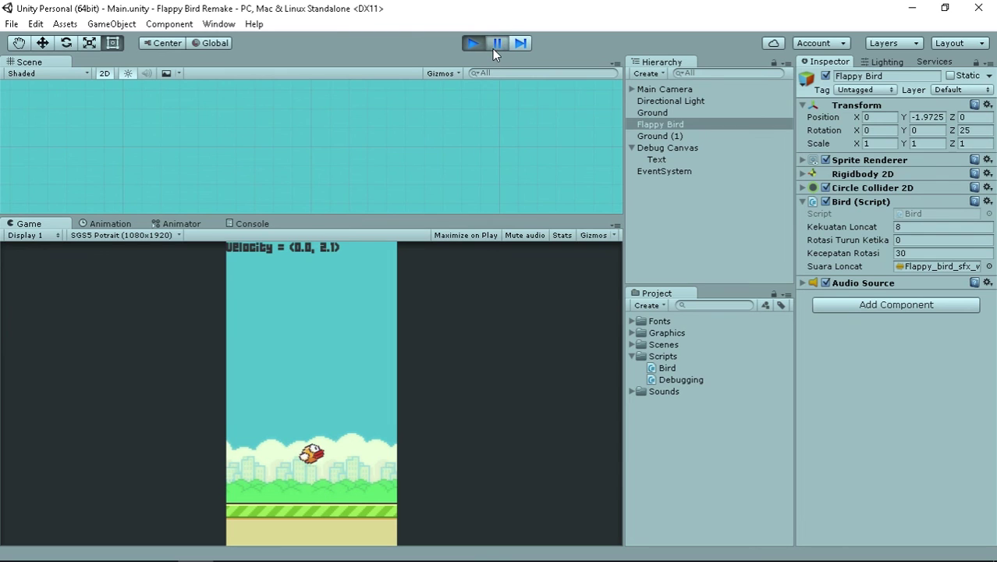
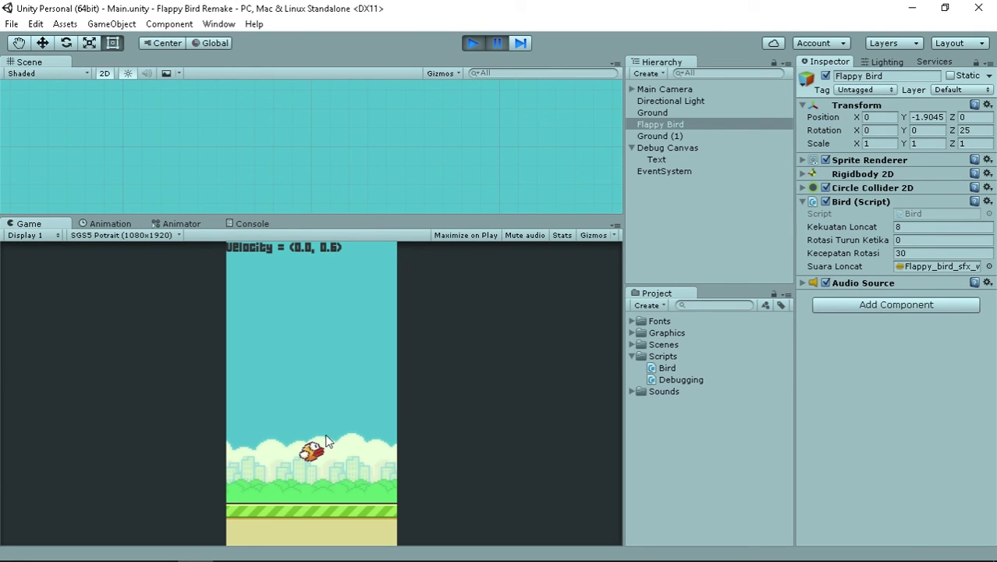
Step: Step the paused game frame by frame until the bird lands, its tilt easing from 25 to about 1
{"action": "left_click", "coordinate": [521, 43]}
{"action": "left_click", "coordinate": [521, 43]}
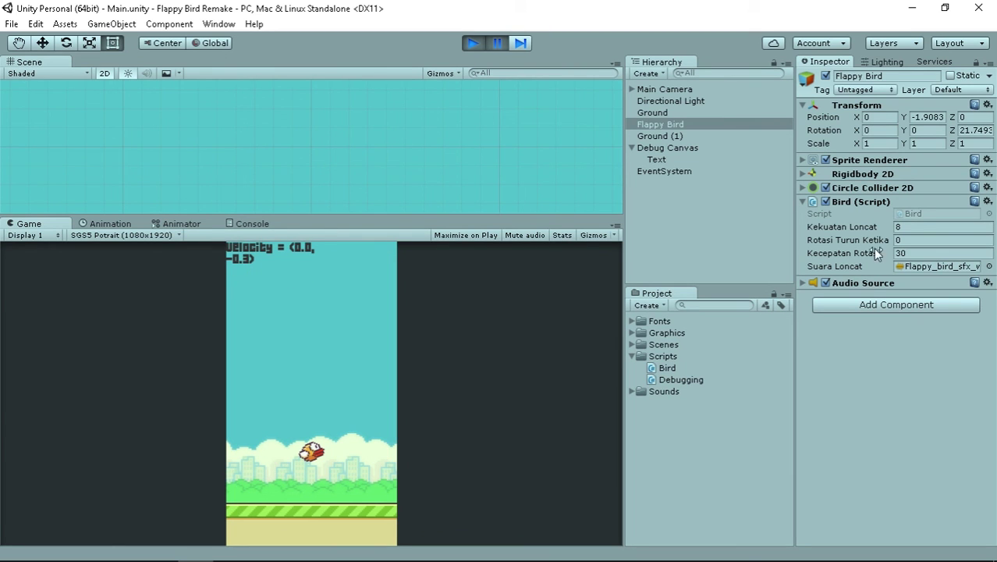
{"action": "left_click", "coordinate": [522, 42]}
{"action": "left_click", "coordinate": [523, 42]}
{"action": "left_click", "coordinate": [524, 42]}
{"action": "left_click", "coordinate": [523, 43]}
{"action": "left_click", "coordinate": [523, 43]}
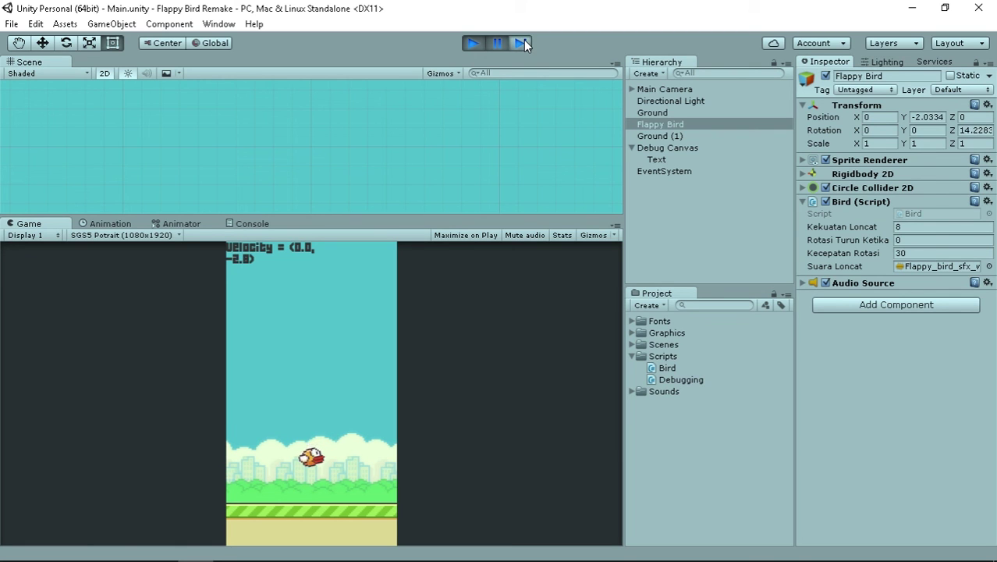
{"action": "left_click", "coordinate": [524, 42]}
{"action": "left_click", "coordinate": [523, 41]}
{"action": "left_click", "coordinate": [523, 41]}
{"action": "left_click", "coordinate": [522, 42]}
{"action": "left_click", "coordinate": [522, 41]}
{"action": "left_click", "coordinate": [505, 49]}
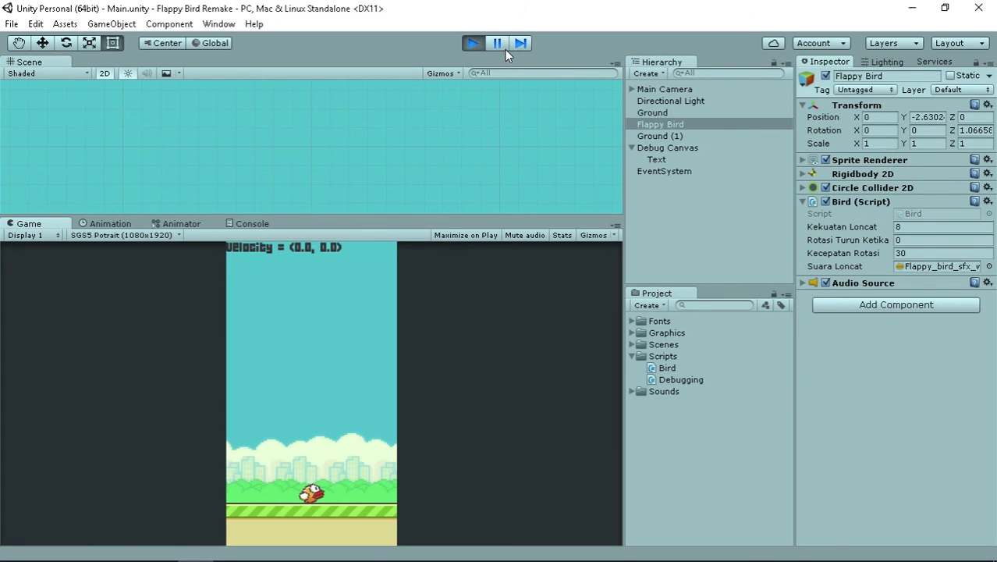
{"action": "left_click", "coordinate": [923, 242]}
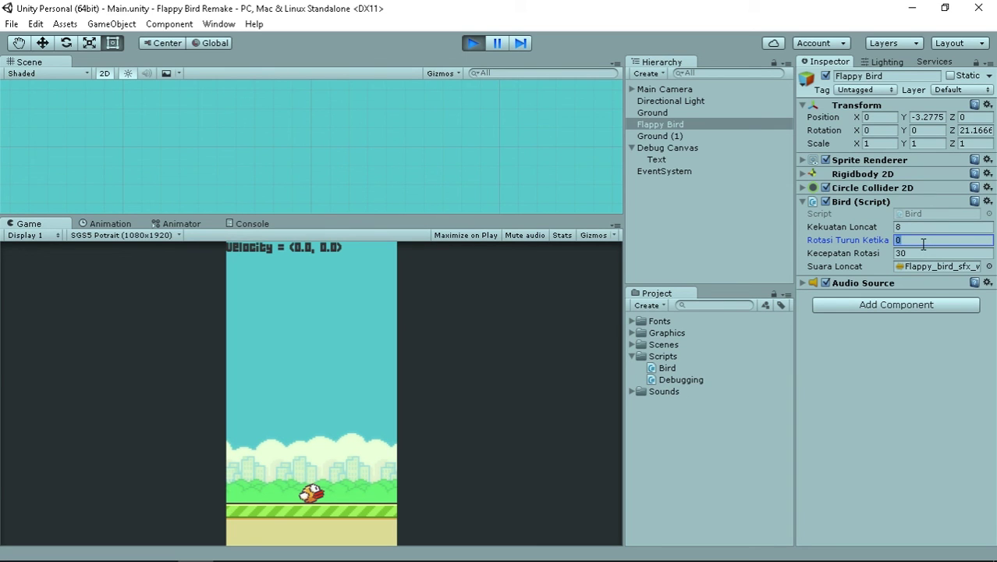
Step: Set the Bird script's Rotasi Turun Ketika to -3 and Kecepatan Rotasi to 1
{"action": "type", "text": "-3"}
{"action": "left_click", "coordinate": [920, 253]}
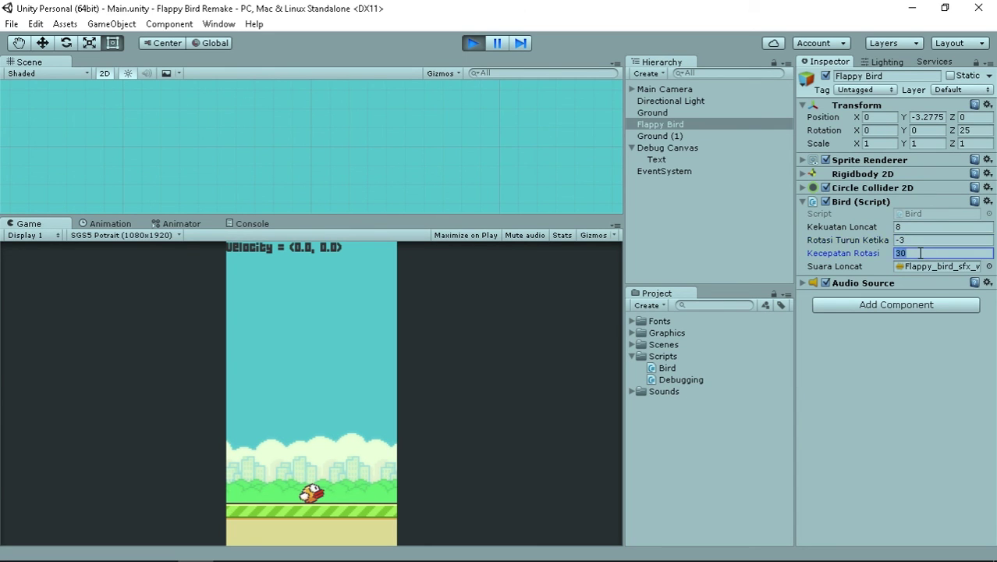
{"action": "type", "text": "1"}
Step: Make the bird jump, pause mid-jump, and step frames through the rise to the top
{"action": "left_click", "coordinate": [476, 344]}
{"action": "left_click", "coordinate": [498, 46]}
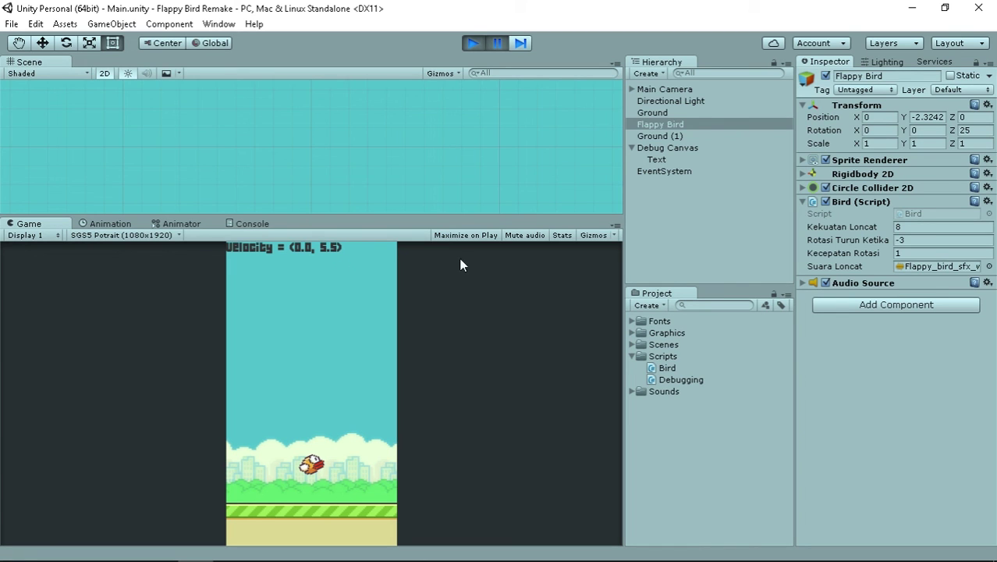
{"action": "left_click", "coordinate": [525, 46]}
{"action": "left_click", "coordinate": [525, 46]}
{"action": "left_click", "coordinate": [525, 46]}
{"action": "left_click", "coordinate": [525, 45]}
{"action": "left_click", "coordinate": [525, 45]}
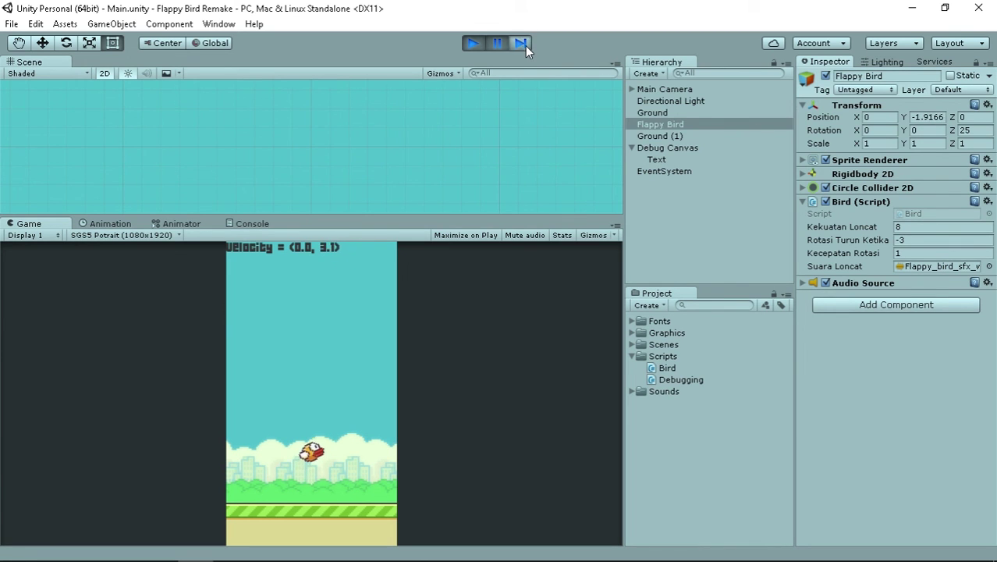
{"action": "left_click", "coordinate": [525, 45]}
{"action": "left_click", "coordinate": [525, 45]}
{"action": "left_click", "coordinate": [525, 45]}
{"action": "left_click", "coordinate": [525, 45]}
{"action": "left_click", "coordinate": [526, 45]}
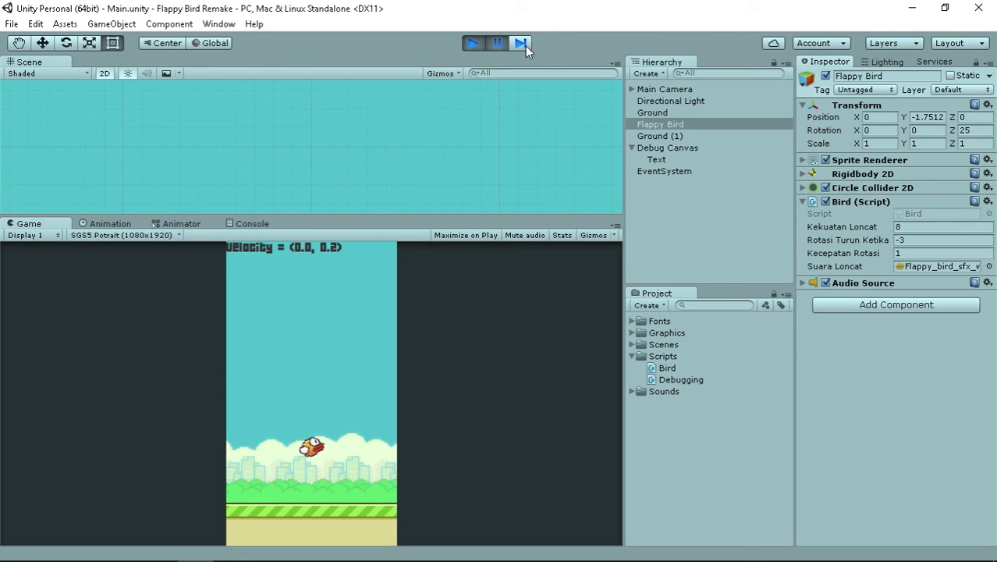
{"action": "left_click", "coordinate": [525, 46]}
{"action": "left_click", "coordinate": [525, 45]}
{"action": "left_click", "coordinate": [525, 45]}
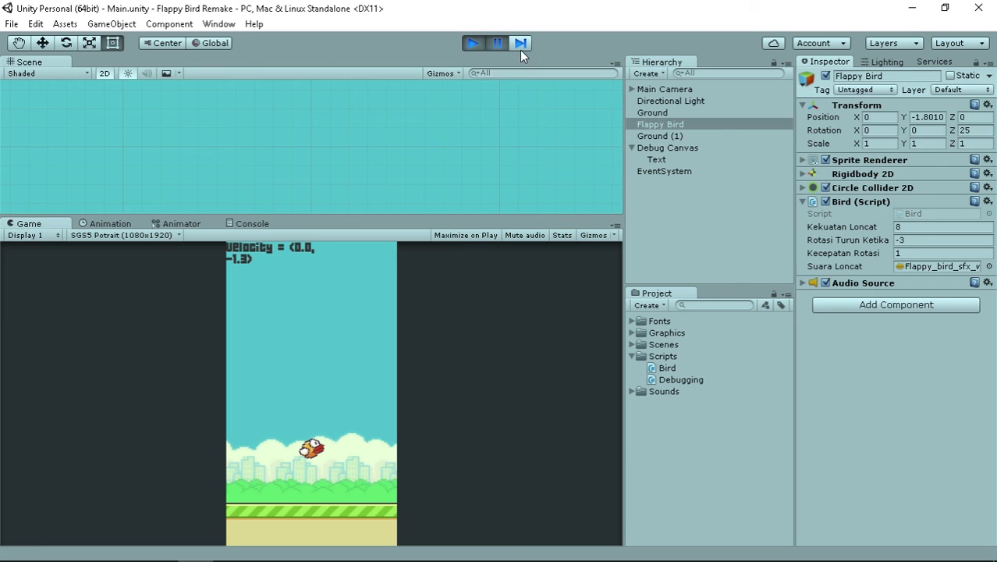
Step: Step frames as the bird falls and tilts down, then resume and flap twice
{"action": "left_click", "coordinate": [520, 48]}
{"action": "left_click", "coordinate": [524, 43]}
{"action": "left_click", "coordinate": [525, 43]}
{"action": "left_click", "coordinate": [525, 44]}
{"action": "left_click", "coordinate": [525, 45]}
{"action": "left_click", "coordinate": [524, 45]}
{"action": "left_click", "coordinate": [524, 45]}
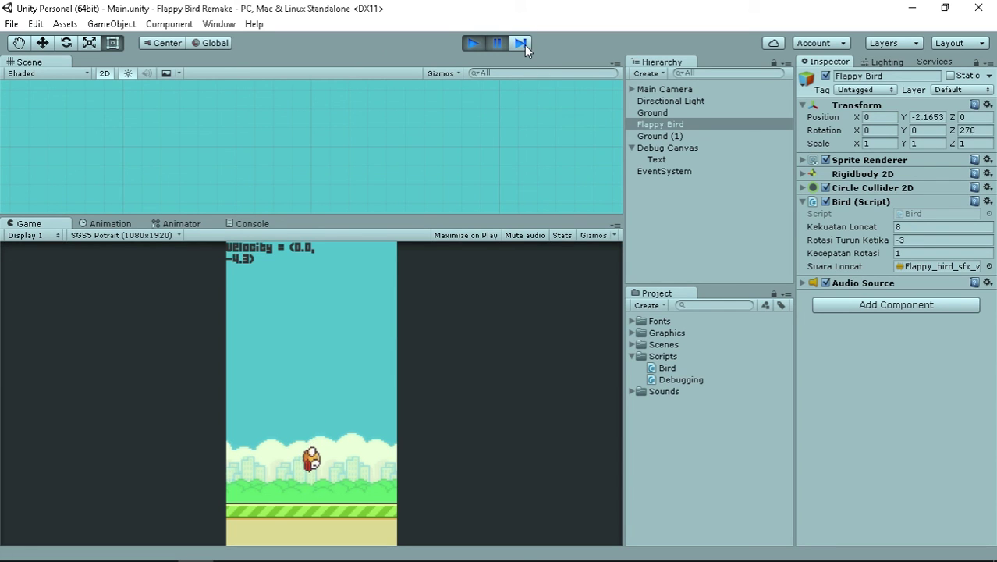
{"action": "left_click", "coordinate": [524, 44]}
{"action": "left_click", "coordinate": [524, 44]}
{"action": "left_click", "coordinate": [524, 45]}
{"action": "left_click", "coordinate": [524, 45]}
{"action": "left_click", "coordinate": [525, 44]}
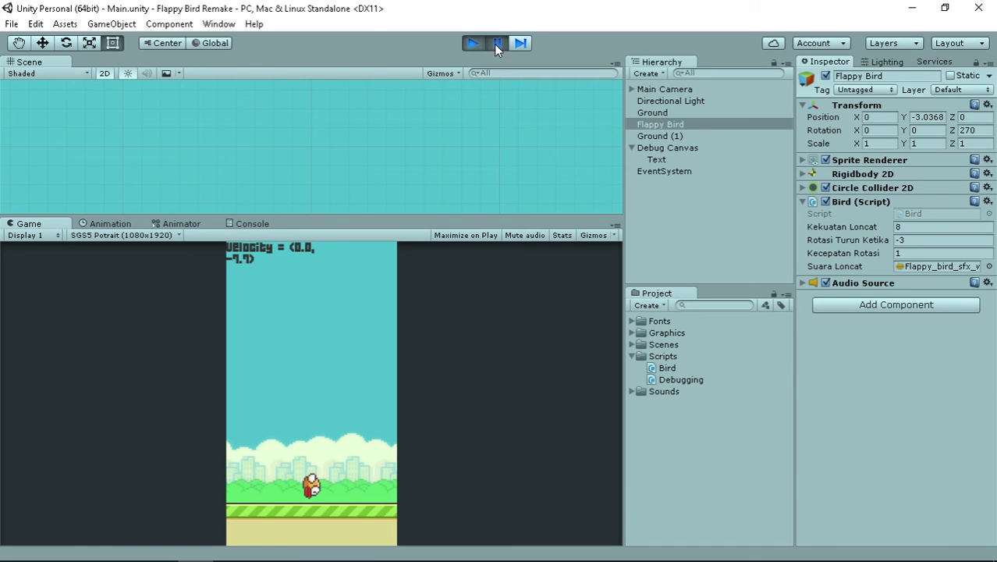
{"action": "left_click", "coordinate": [496, 44]}
{"action": "left_click", "coordinate": [422, 417]}
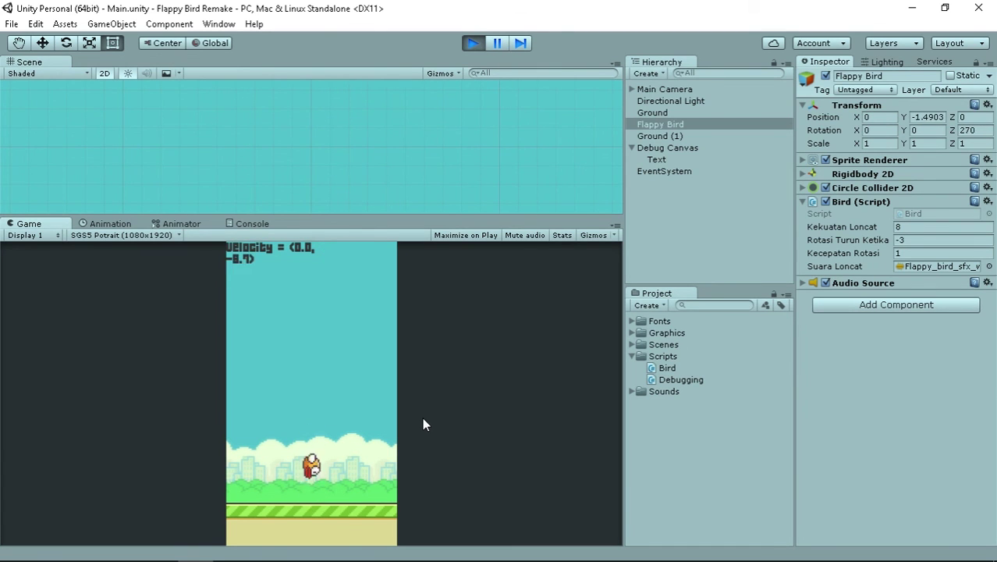
{"action": "left_click", "coordinate": [422, 424]}
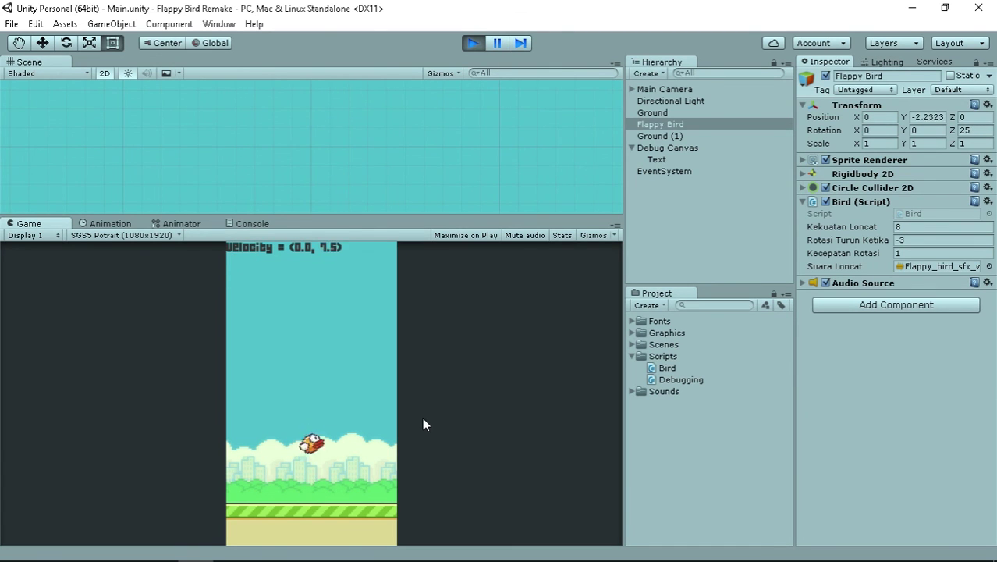
Step: Set Kecepatan Rotasi to 15 and Rotasi Turun Ketika to -2 in the Bird script
{"action": "left_click", "coordinate": [929, 254]}
{"action": "type", "text": "15"}
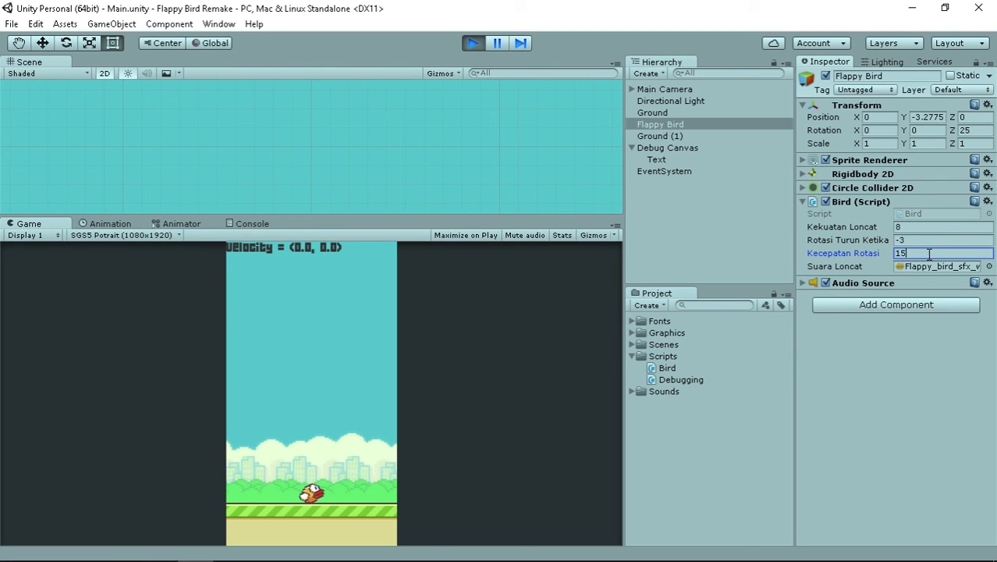
{"action": "left_click", "coordinate": [927, 242]}
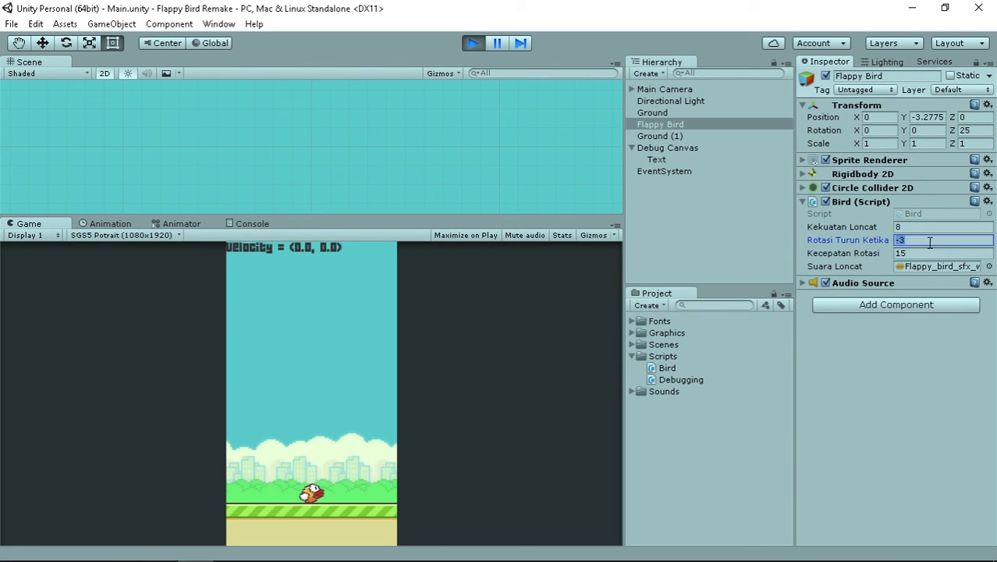
{"action": "type", "text": "-2"}
Step: Flap the bird repeatedly in the Game view to test the tilt with these values
{"action": "left_click", "coordinate": [505, 454]}
{"action": "left_click", "coordinate": [506, 453]}
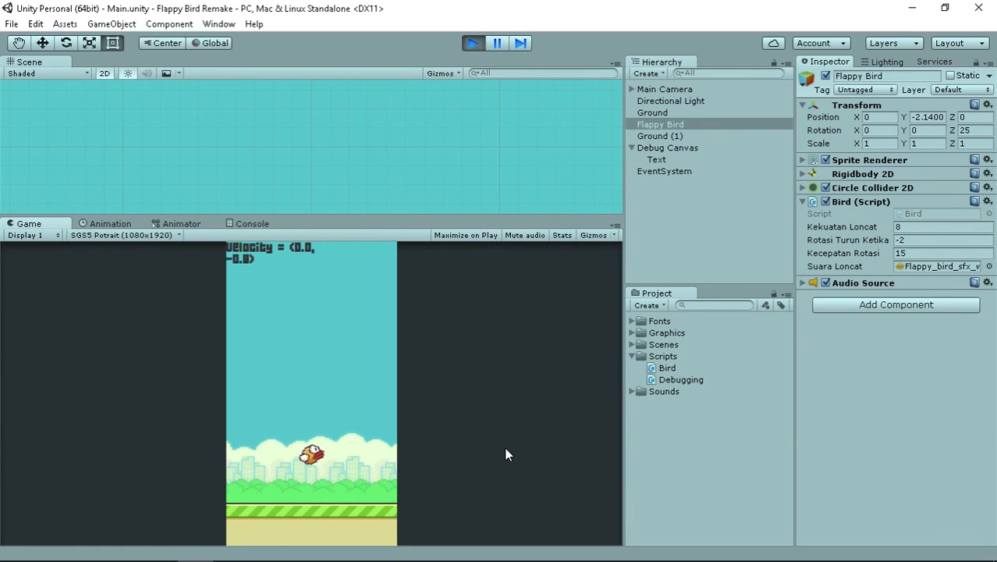
{"action": "left_click", "coordinate": [506, 452]}
{"action": "left_click", "coordinate": [506, 452]}
{"action": "left_click", "coordinate": [506, 454]}
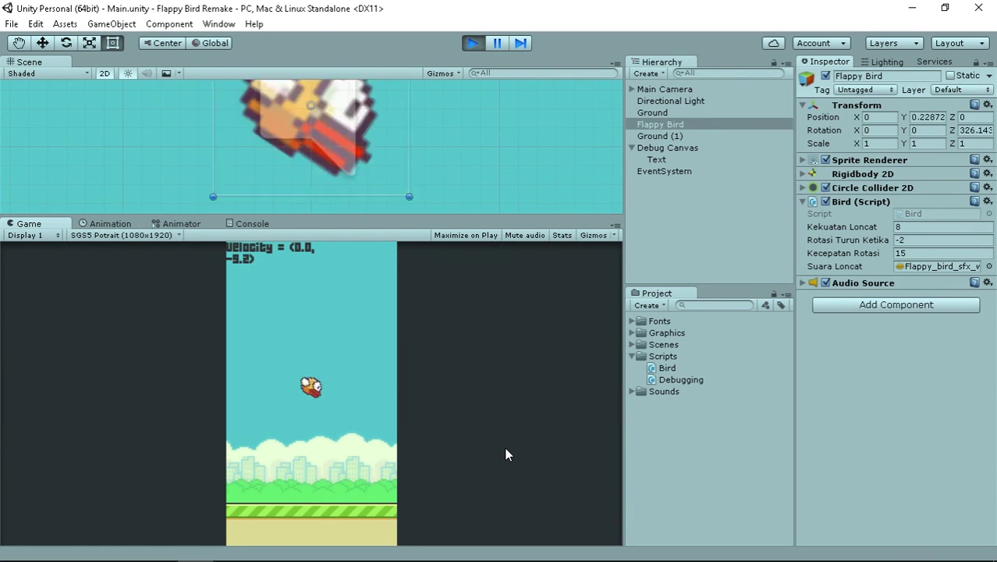
{"action": "left_click", "coordinate": [505, 454]}
{"action": "left_click", "coordinate": [506, 454]}
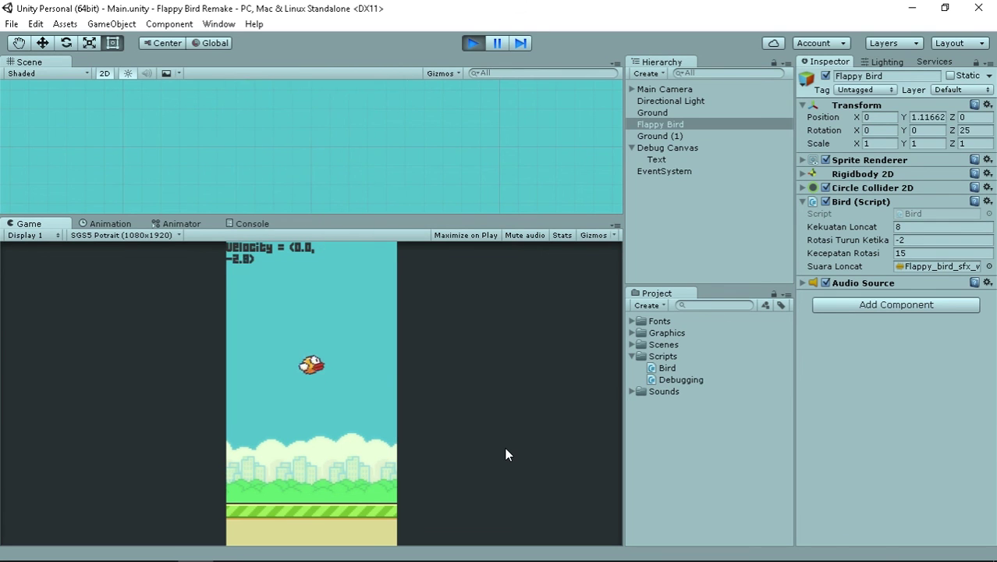
{"action": "left_click", "coordinate": [506, 454]}
{"action": "left_click", "coordinate": [505, 447]}
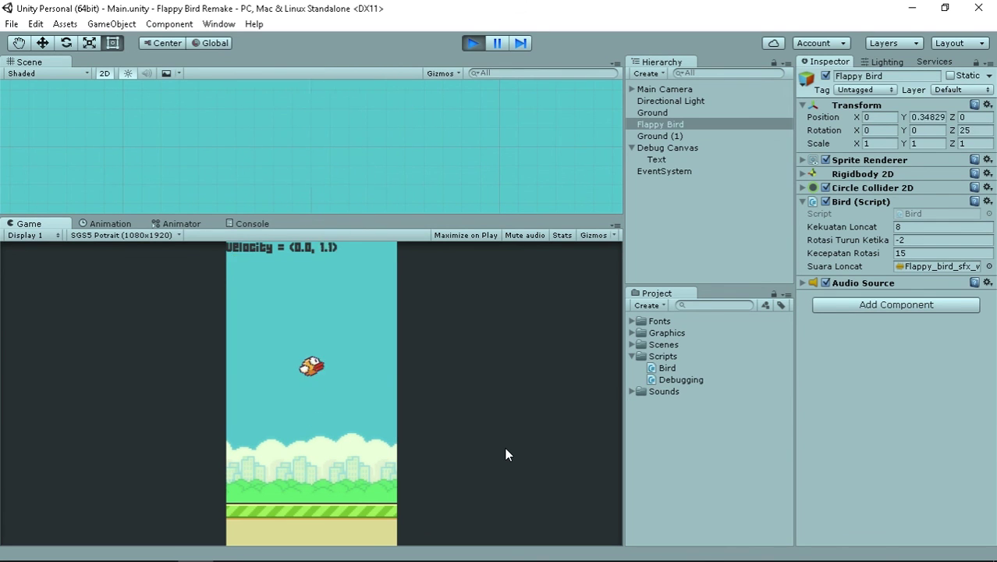
{"action": "left_click", "coordinate": [505, 447]}
{"action": "left_click", "coordinate": [504, 447]}
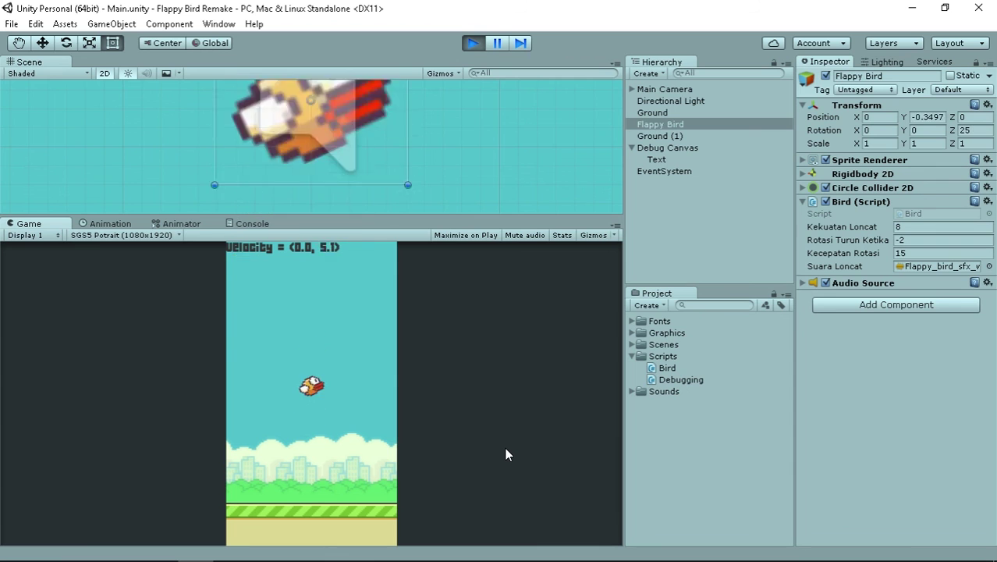
{"action": "left_click", "coordinate": [505, 447]}
{"action": "left_click", "coordinate": [505, 447]}
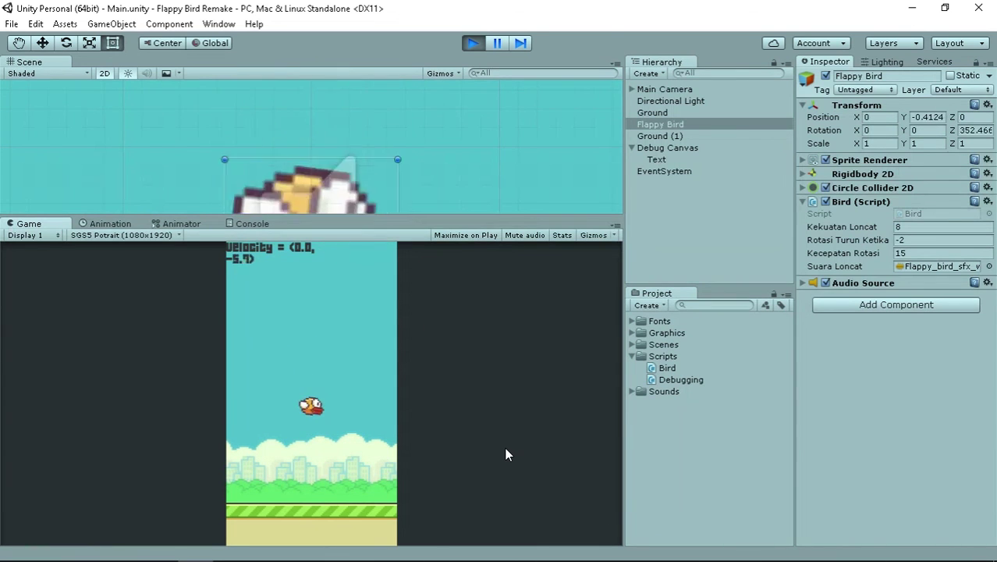
{"action": "left_click", "coordinate": [504, 447]}
{"action": "left_click", "coordinate": [504, 447]}
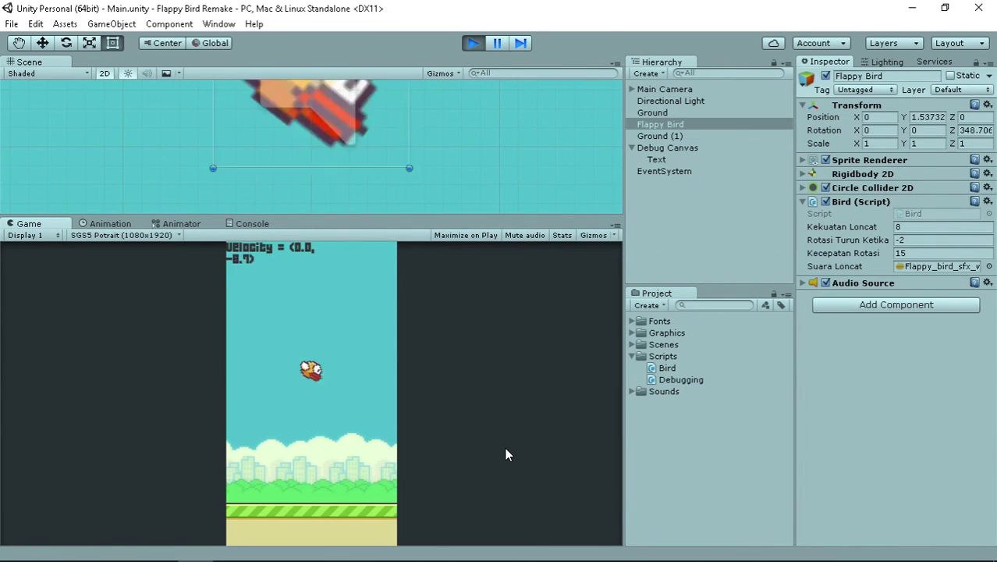
{"action": "left_click", "coordinate": [504, 447]}
{"action": "left_click", "coordinate": [505, 447]}
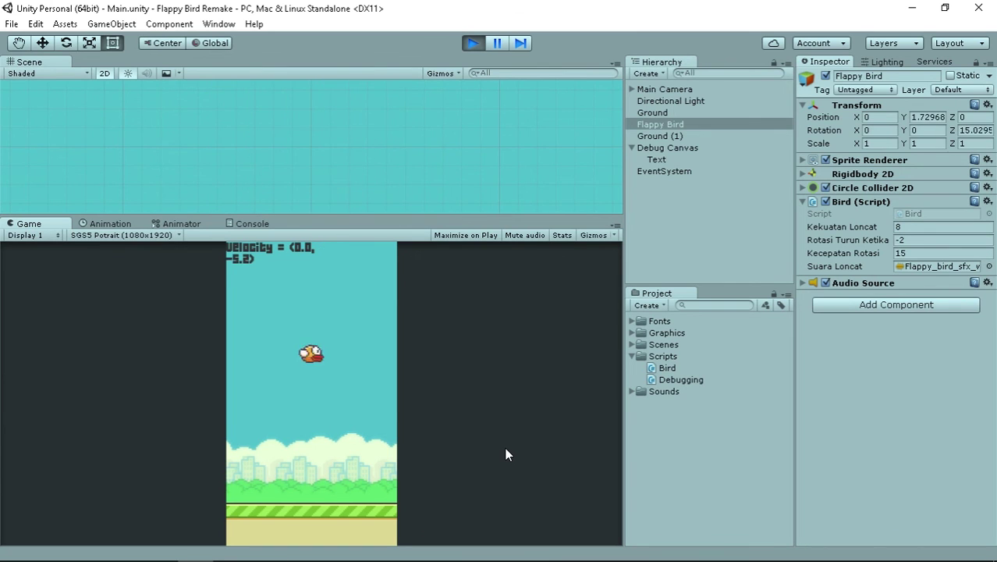
{"action": "left_click", "coordinate": [505, 447]}
{"action": "left_click", "coordinate": [505, 447]}
{"action": "left_click", "coordinate": [505, 447]}
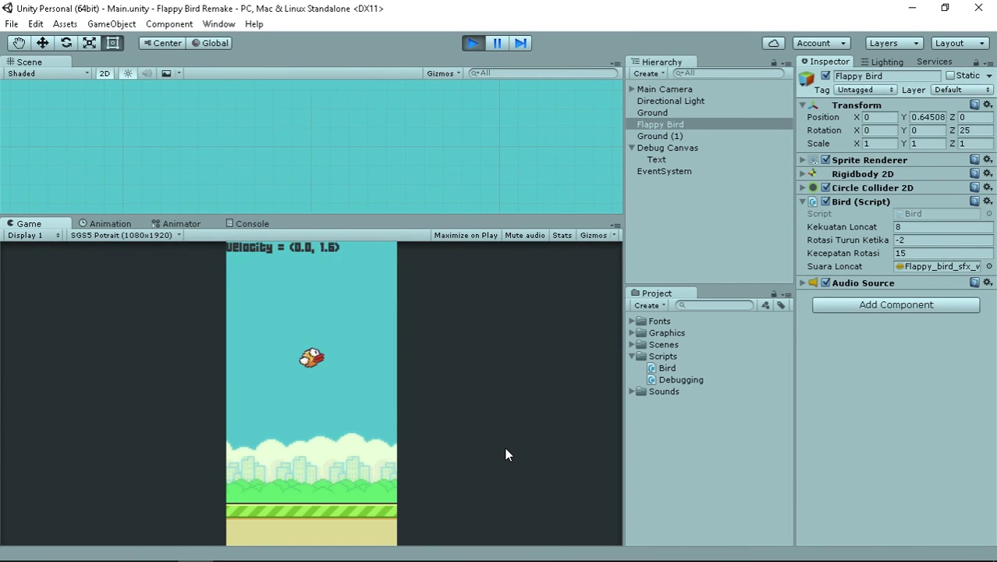
Step: Change Rotasi Turun Ketika from -2 to -3 and flap the bird to test the tilt
{"action": "left_click", "coordinate": [916, 240]}
{"action": "type", "text": "-"}
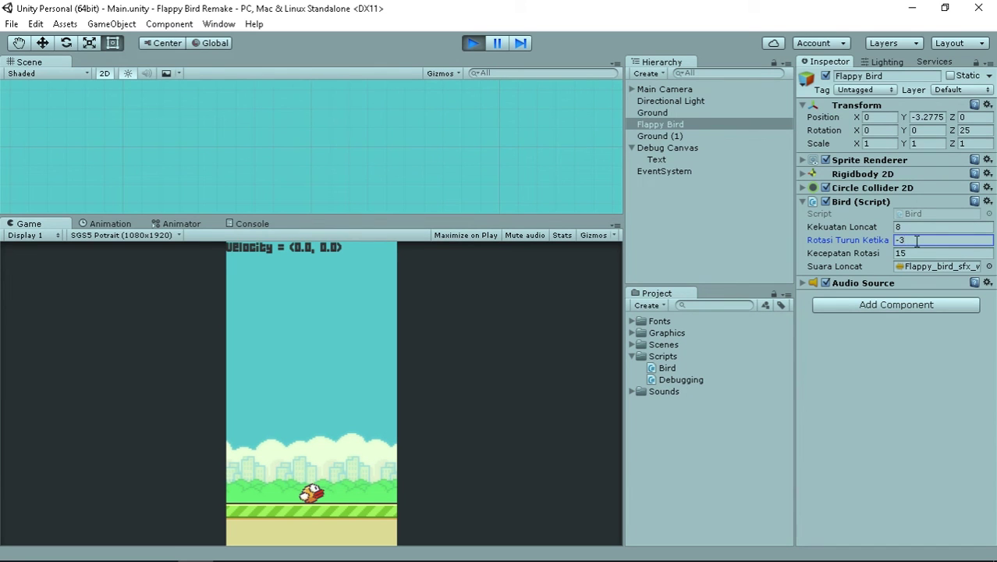
{"action": "left_click", "coordinate": [496, 425]}
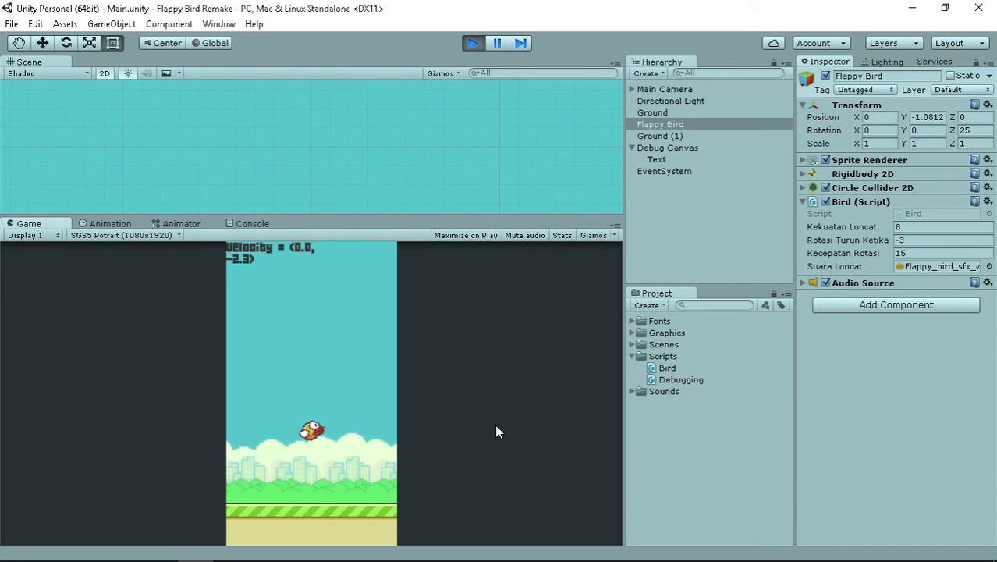
{"action": "left_click", "coordinate": [494, 424]}
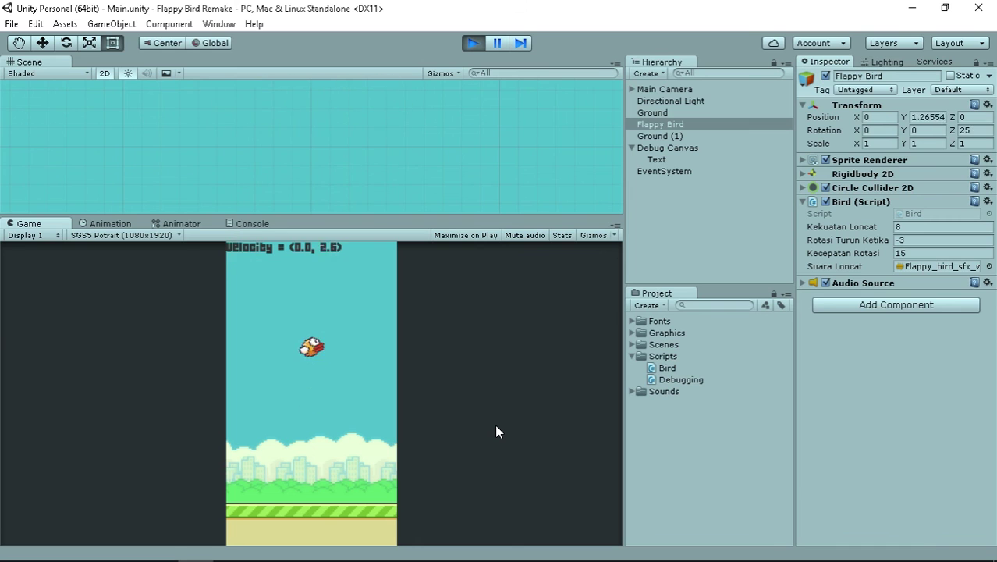
{"action": "left_click", "coordinate": [495, 424]}
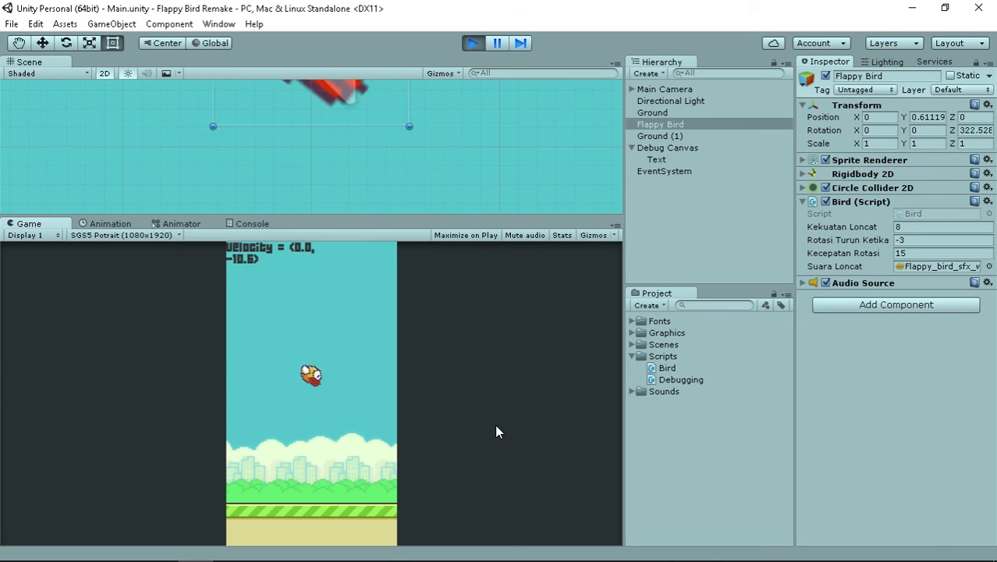
{"action": "left_click", "coordinate": [495, 424]}
Step: Change Rotasi Turun Ketika to -2.5 and flap the bird to test the tilt
{"action": "left_click", "coordinate": [944, 240]}
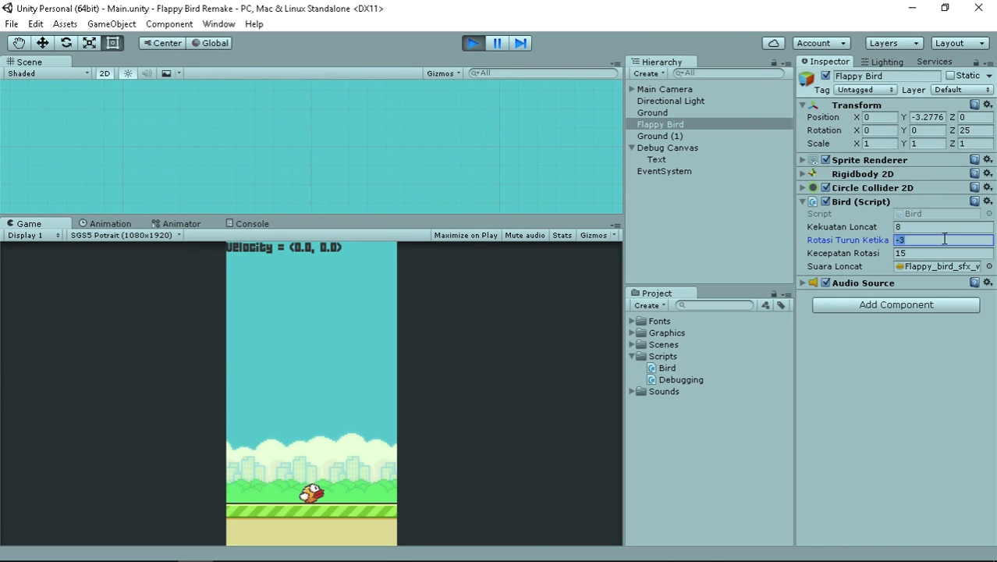
{"action": "type", "text": "-2.5"}
{"action": "left_click", "coordinate": [403, 469]}
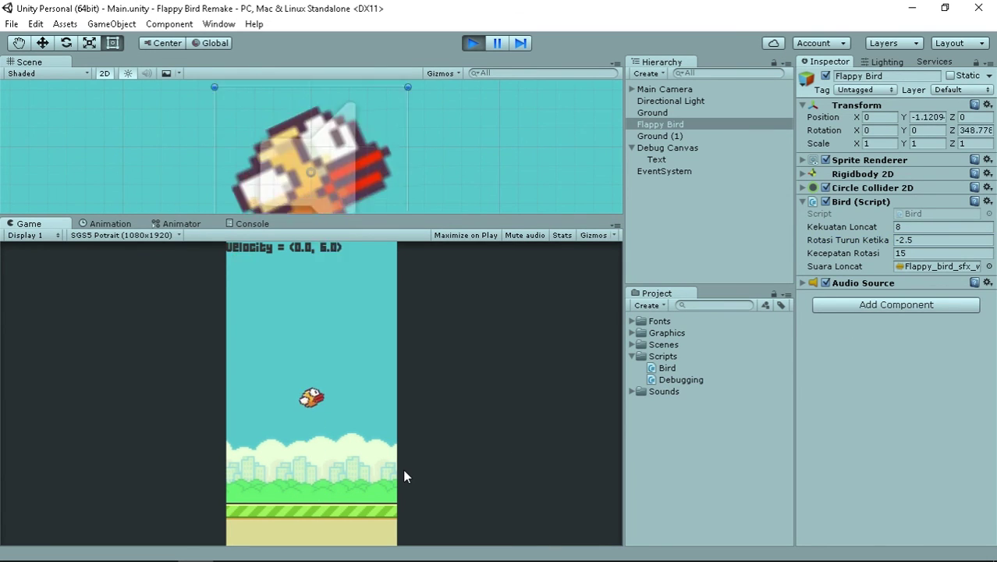
{"action": "left_click", "coordinate": [403, 469]}
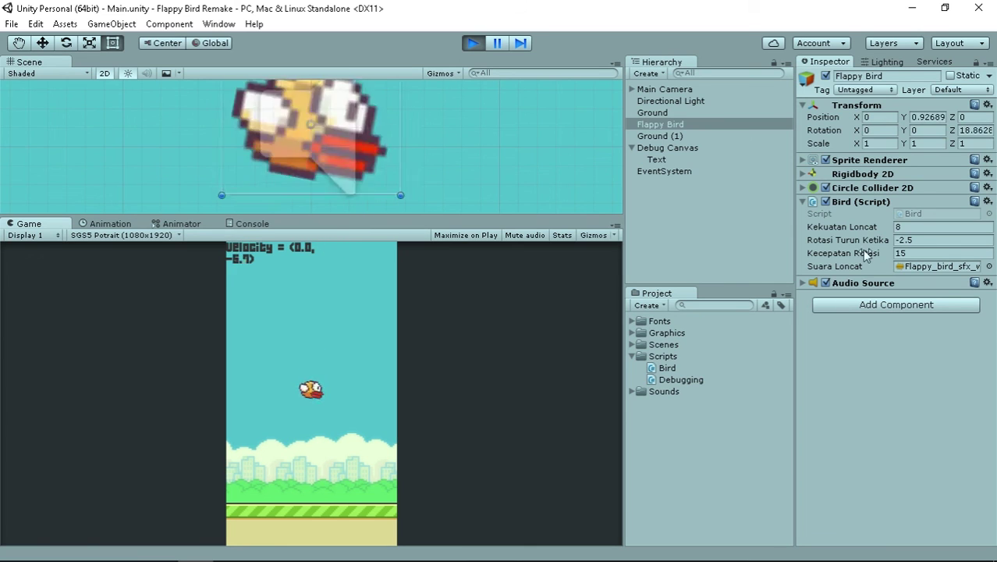
Step: Set Rotasi Turun Ketika back to -3 and flap the bird several times
{"action": "left_click", "coordinate": [919, 243]}
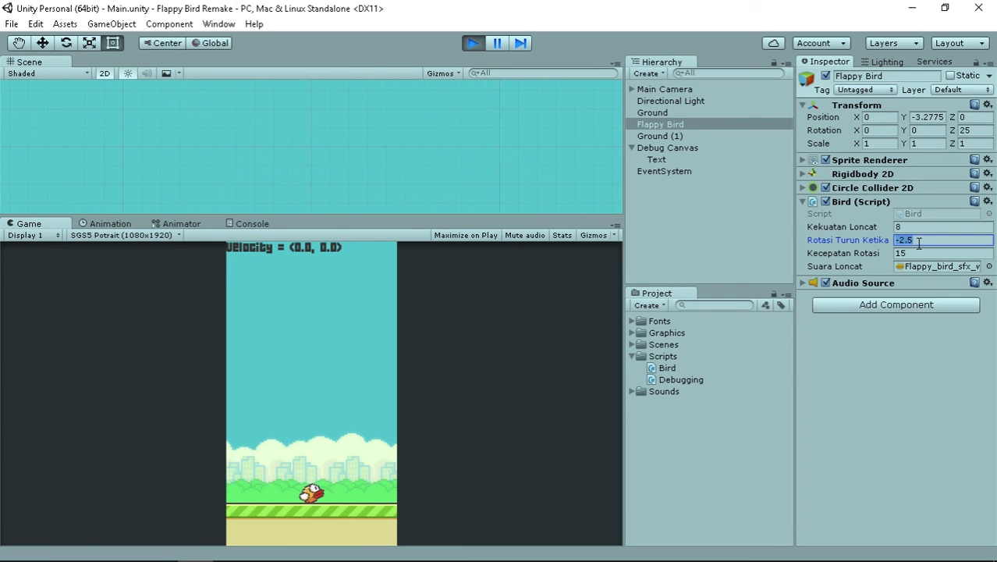
{"action": "type", "text": "-3"}
{"action": "left_click", "coordinate": [507, 406]}
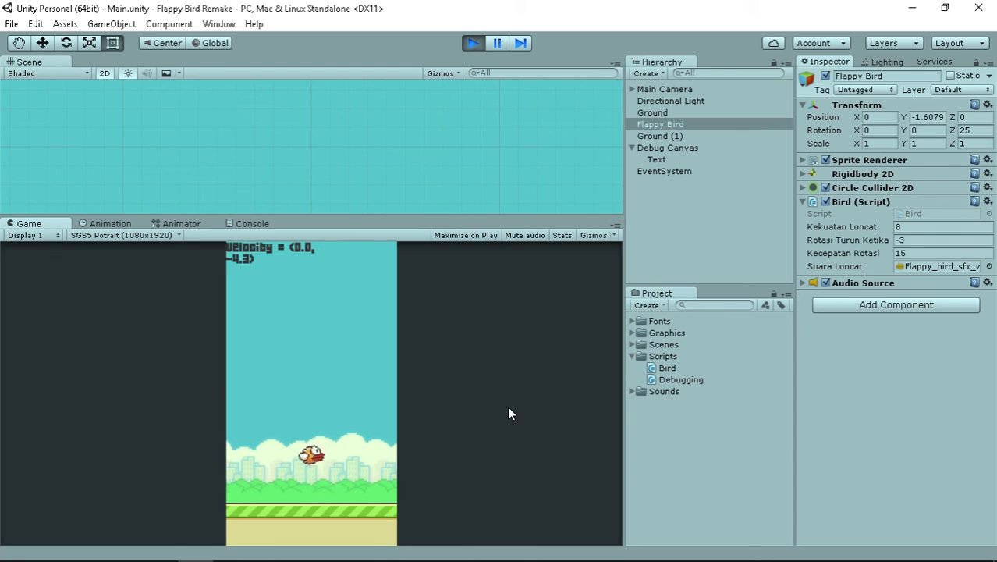
{"action": "left_click", "coordinate": [507, 405]}
{"action": "left_click", "coordinate": [507, 406]}
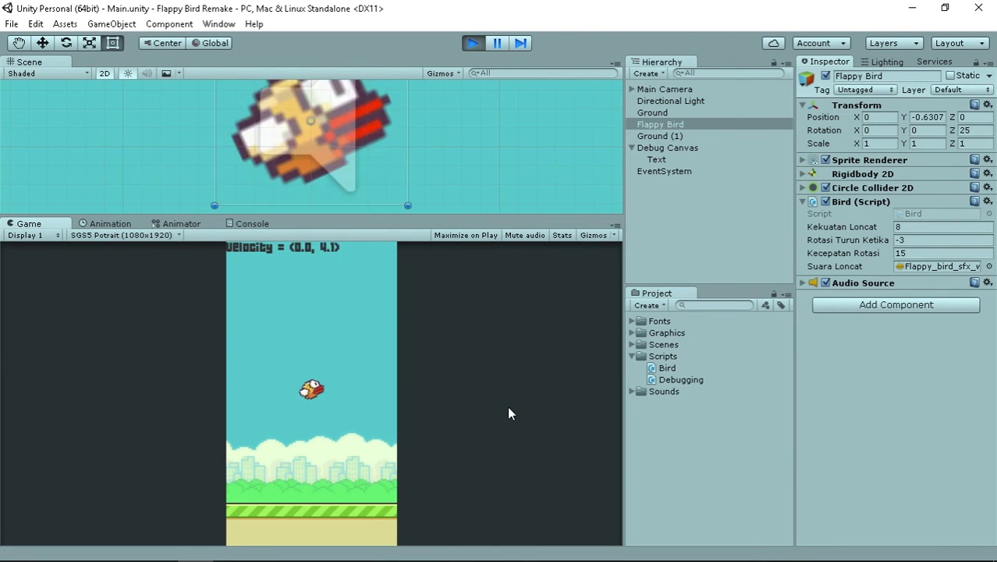
{"action": "left_click", "coordinate": [507, 406]}
{"action": "left_click", "coordinate": [507, 406]}
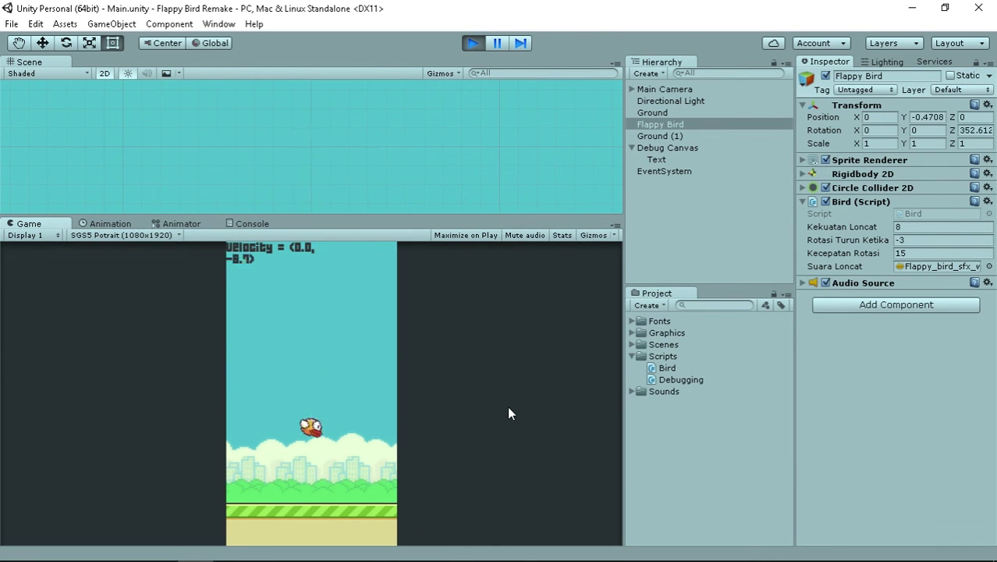
{"action": "left_click", "coordinate": [507, 405]}
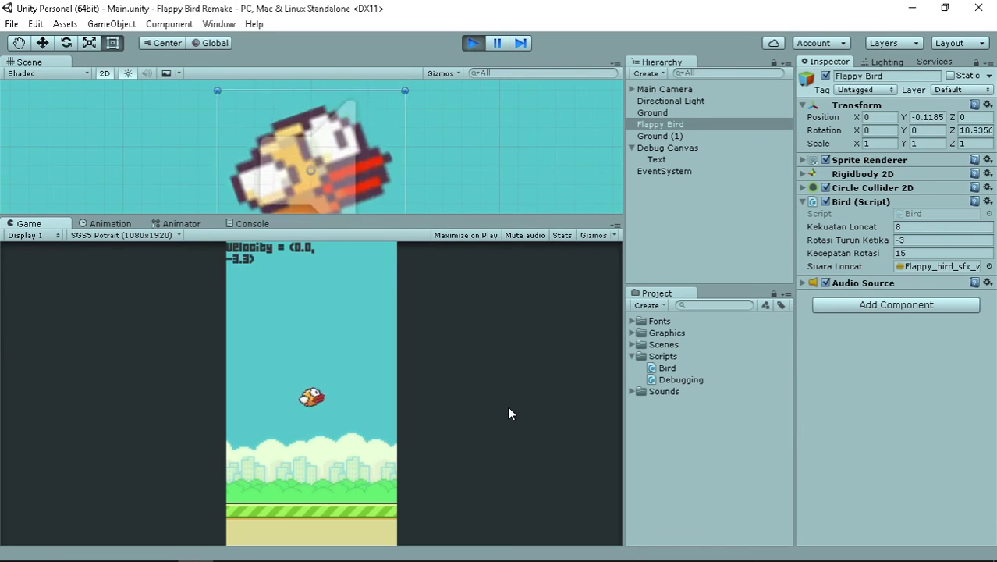
Step: Keep flapping the bird to check the tilt, then exit play mode with Ctrl+P
{"action": "left_click", "coordinate": [509, 408]}
{"action": "left_click", "coordinate": [508, 408]}
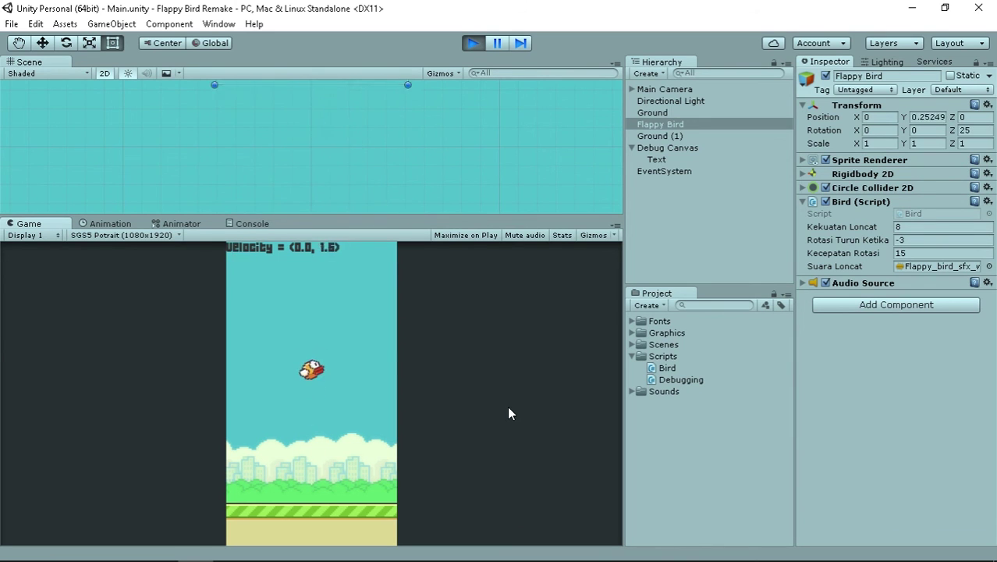
{"action": "left_click", "coordinate": [508, 414]}
{"action": "left_click", "coordinate": [508, 413]}
{"action": "left_click", "coordinate": [509, 413]}
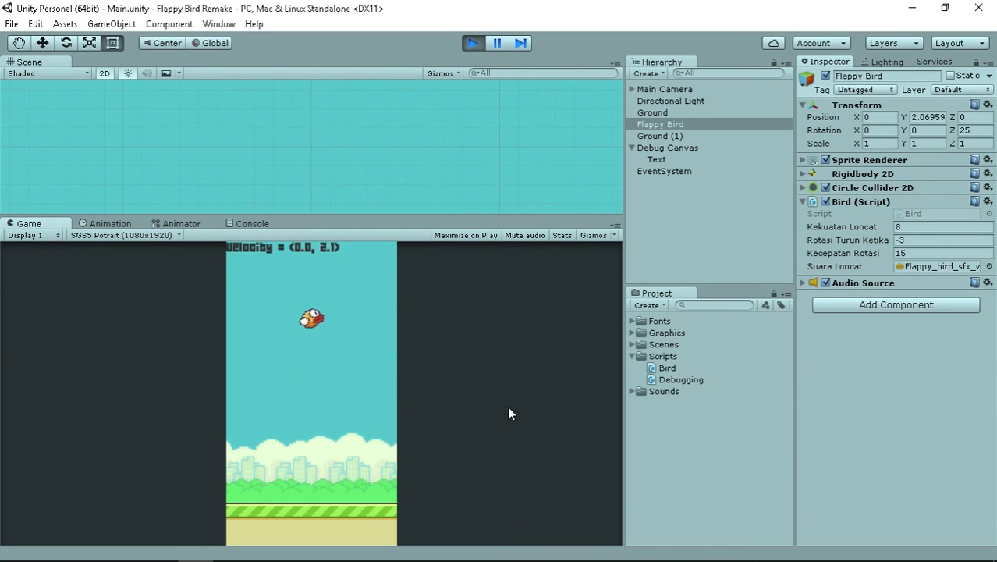
{"action": "left_click", "coordinate": [509, 413]}
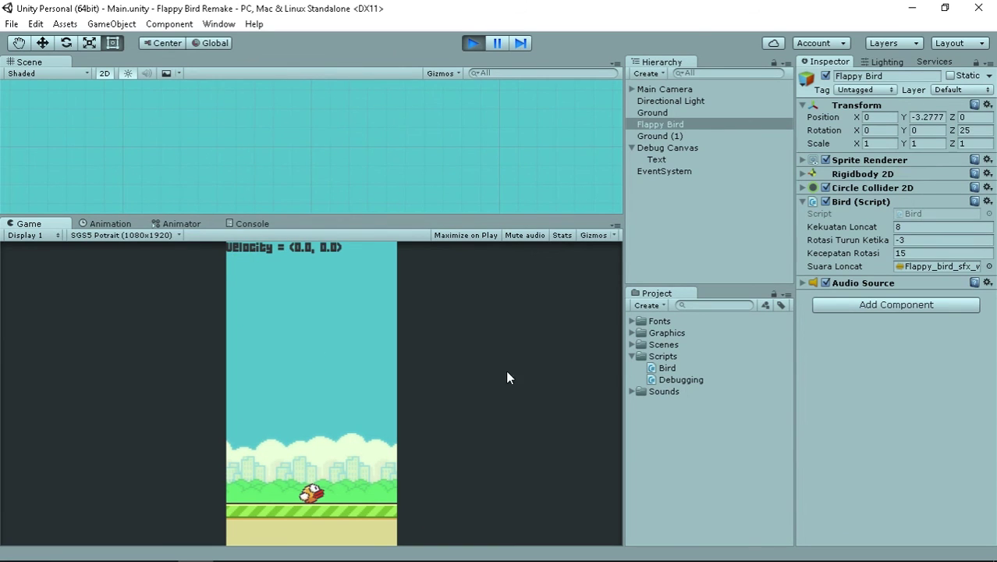
{"action": "key", "text": "ctrl+p"}
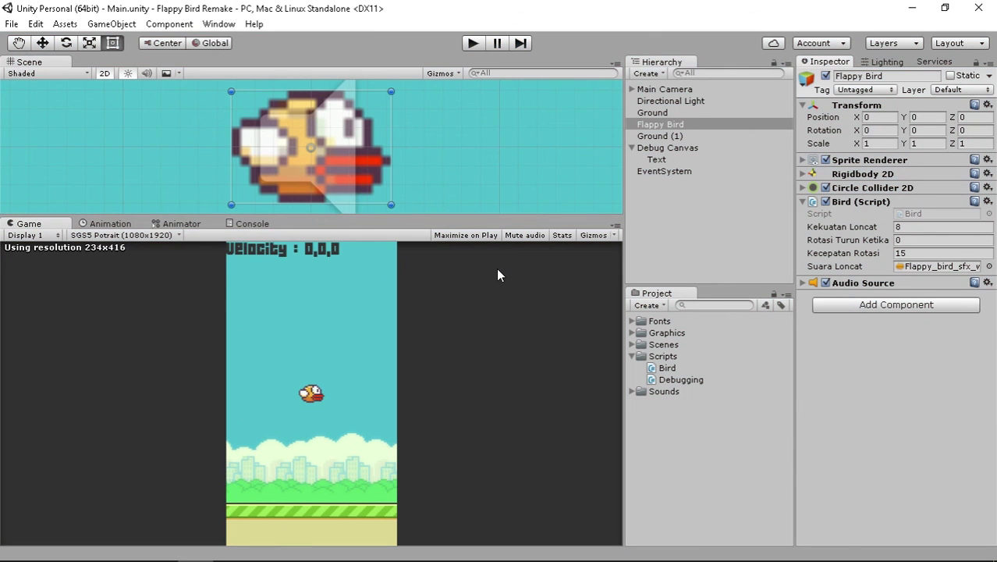